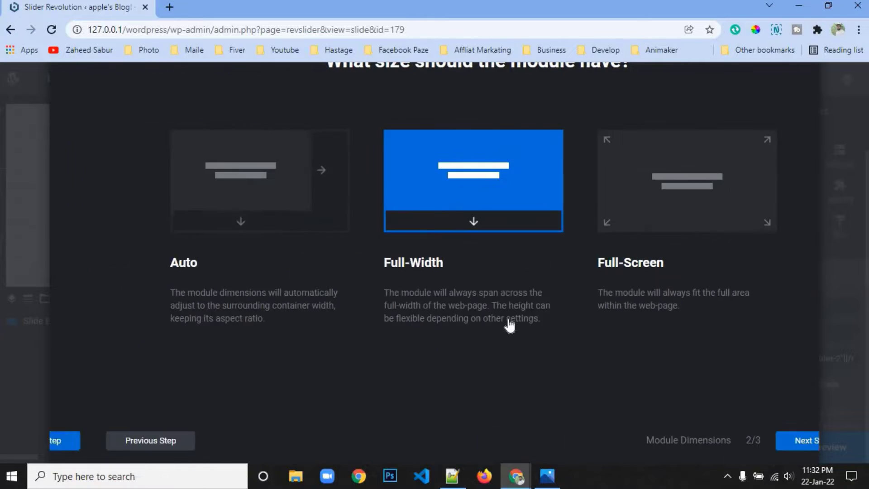
- Complete the remaining module setup guide steps and set the module title to "Hostel Slider 2"
{"action": "left_click", "coordinate": [779, 441]}
{"action": "left_click", "coordinate": [763, 441]}
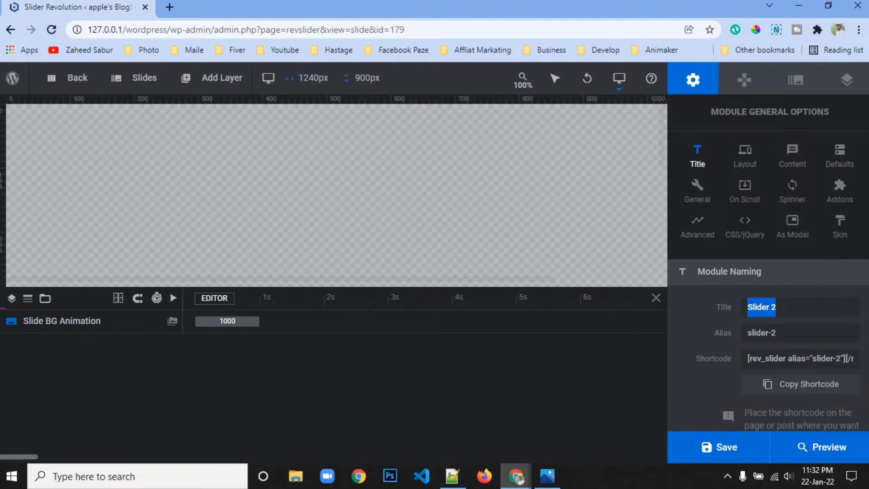
{"action": "type", "text": "Hostel"}
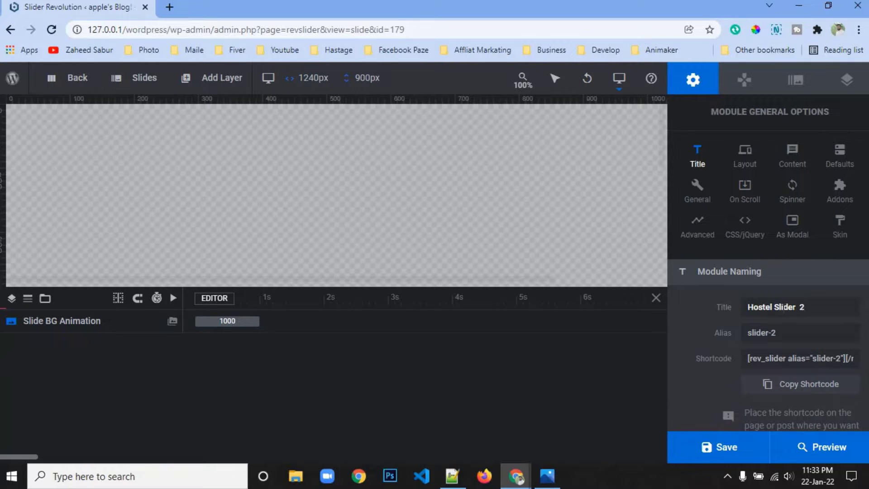
- Copy the module title "Hostel Slider 2" into the alias and save the module
{"action": "triple_click", "coordinate": [800, 310]}
{"action": "right_click", "coordinate": [802, 317]}
{"action": "left_click", "coordinate": [740, 134]}
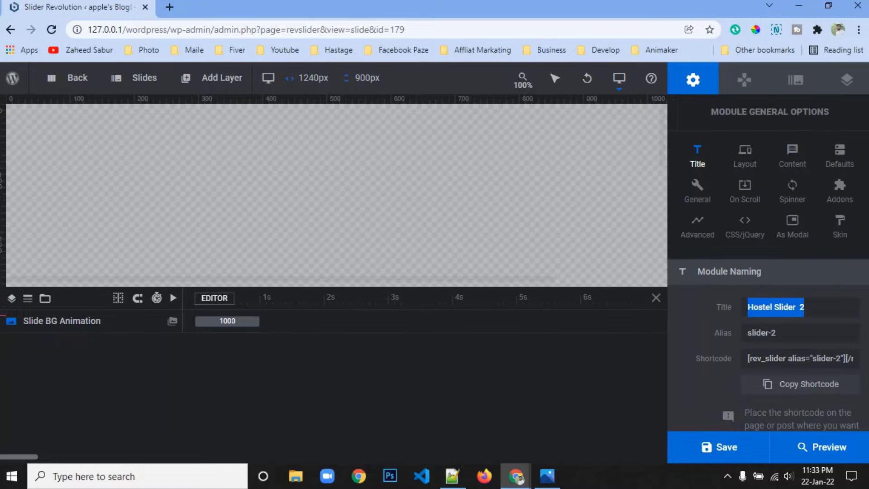
{"action": "triple_click", "coordinate": [769, 333]}
{"action": "right_click", "coordinate": [770, 335]}
{"action": "left_click", "coordinate": [759, 174]}
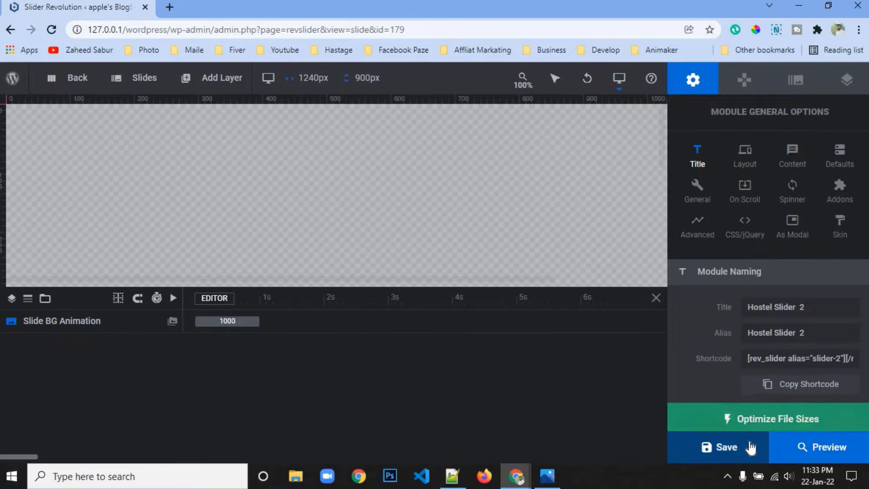
{"action": "left_click", "coordinate": [751, 448]}
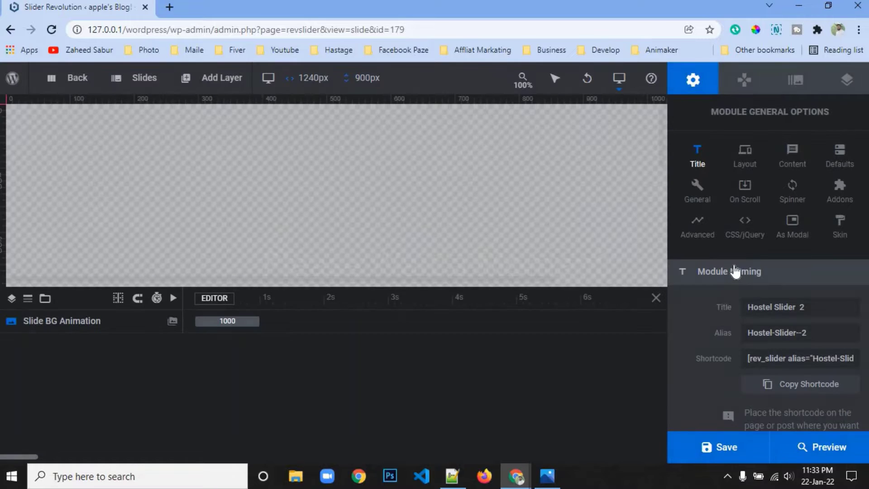
- Set the layer area height to 700px for browser widths above 1024 and enlarge the canvas area above the timeline
{"action": "left_click", "coordinate": [744, 156]}
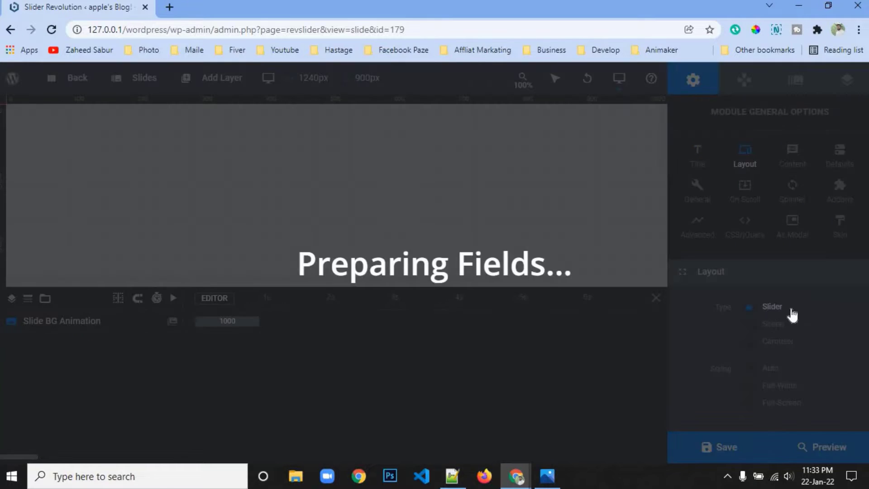
{"action": "double_click", "coordinate": [791, 181]}
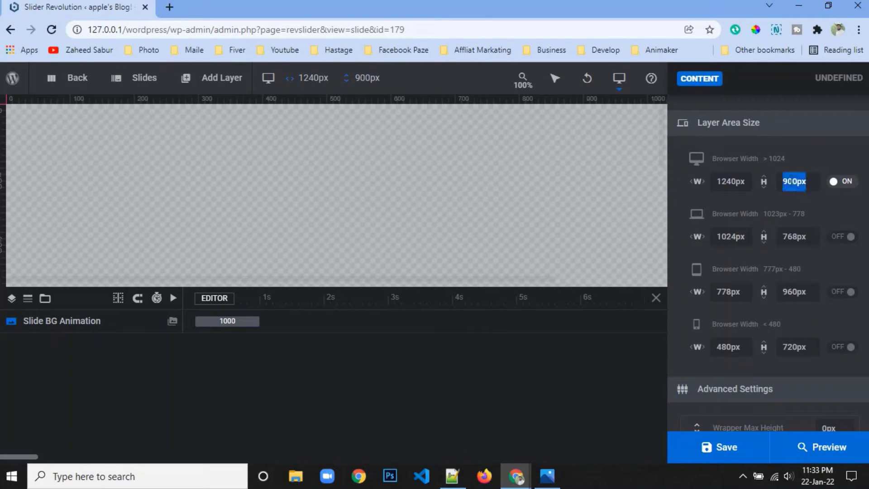
{"action": "type", "text": "700"}
{"action": "key", "text": "Return"}
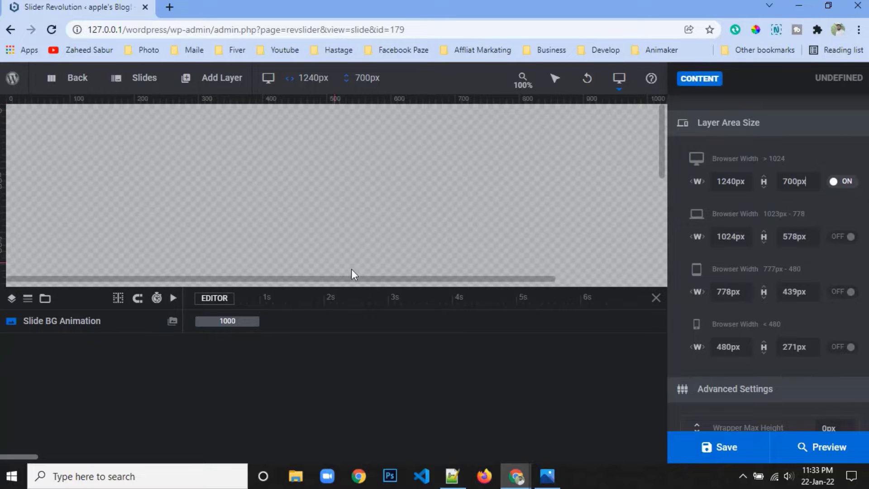
{"action": "left_click_drag", "start_coordinate": [435, 287], "coordinate": [443, 373]}
- Set the slide background to the media library photo of the outdoor lounge terrace with chairs and table
{"action": "left_click", "coordinate": [797, 83]}
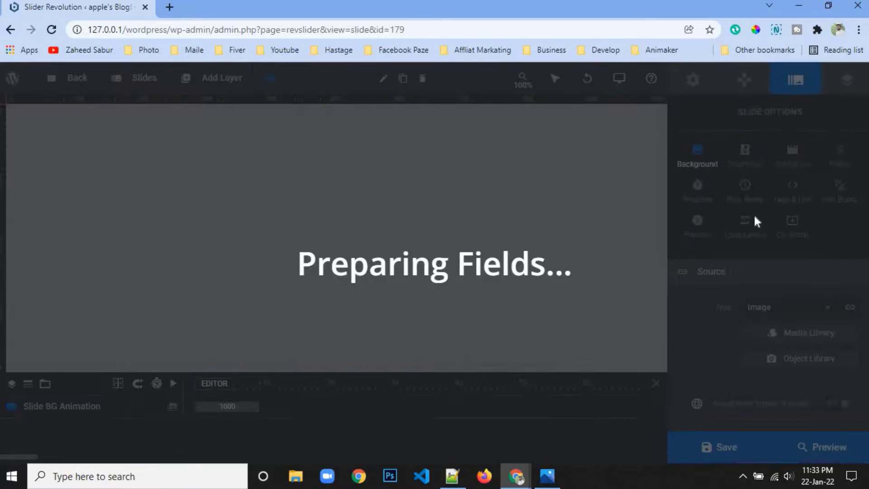
{"action": "left_click", "coordinate": [769, 321]}
{"action": "left_click", "coordinate": [765, 335]}
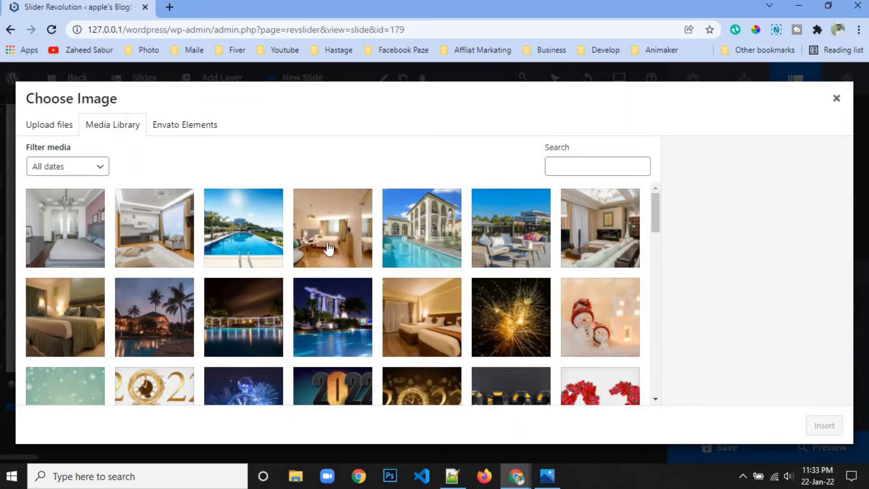
{"action": "left_click", "coordinate": [510, 237]}
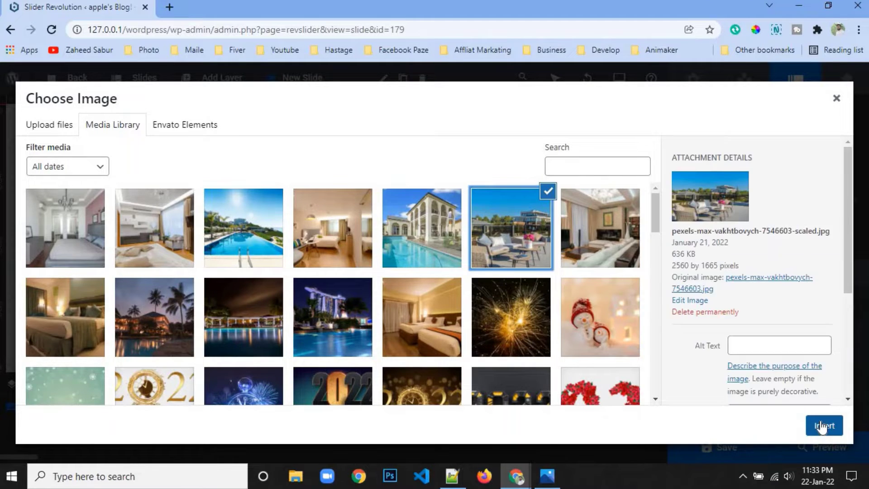
{"action": "left_click", "coordinate": [826, 426]}
- Check the reference design Hostel 2.png in Photos, and add a shape layer with the Cover size preset to the slide
{"action": "left_click", "coordinate": [555, 480]}
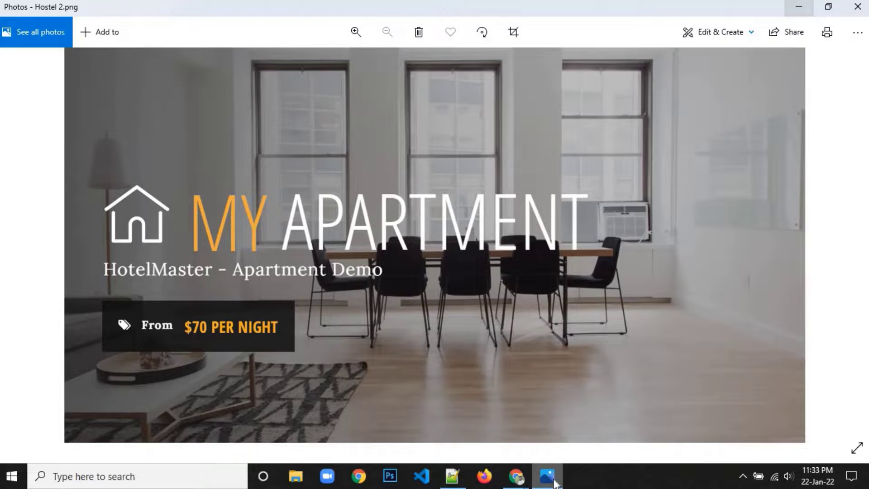
{"action": "mouse_move", "coordinate": [549, 478]}
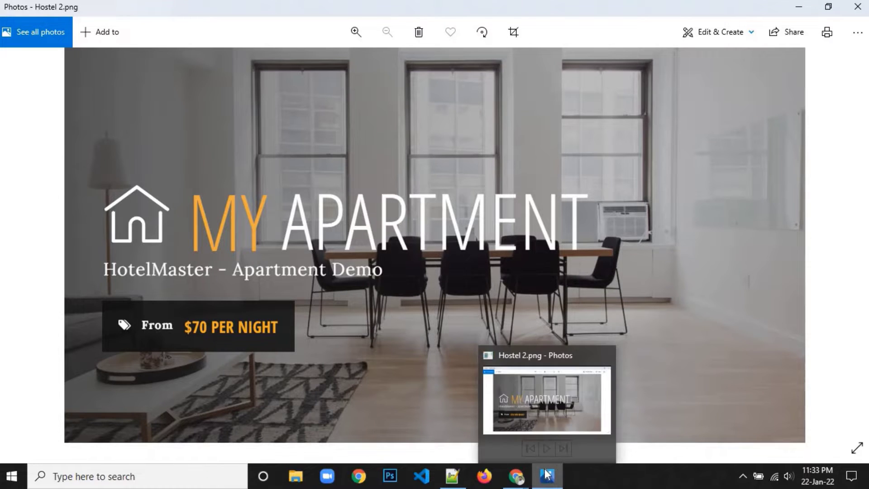
{"action": "left_click", "coordinate": [548, 478]}
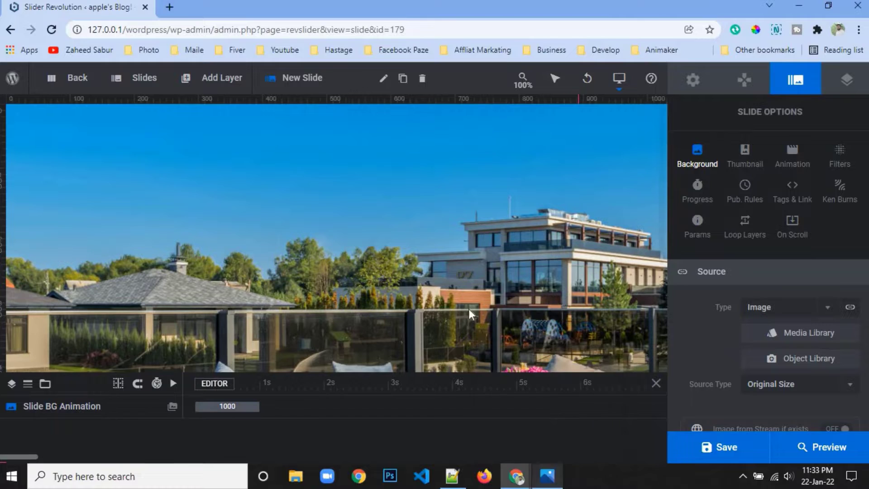
{"action": "mouse_move", "coordinate": [216, 88]}
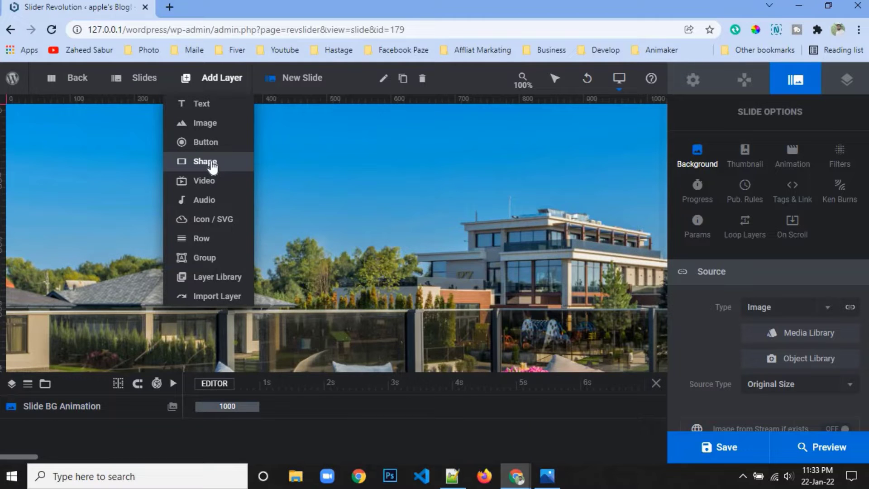
{"action": "left_click", "coordinate": [211, 161]}
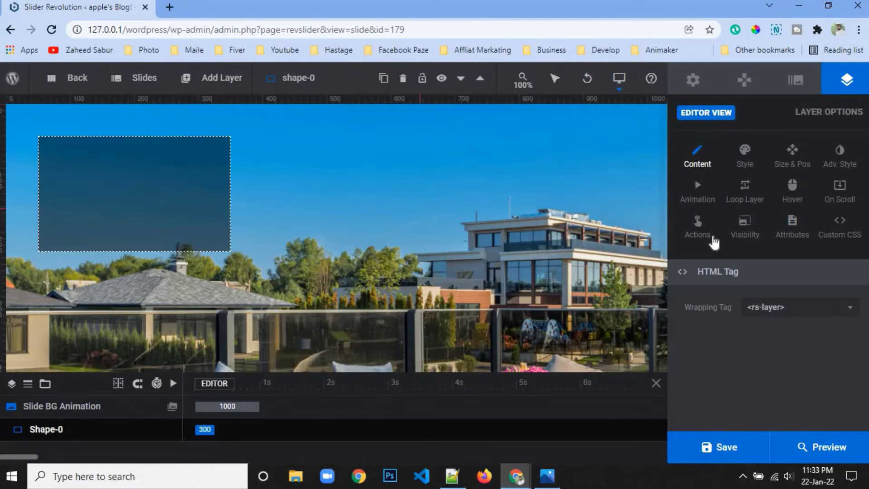
{"action": "left_click", "coordinate": [786, 162]}
{"action": "scroll", "coordinate": [778, 306], "scroll_direction": "down", "scroll_amount": 1}
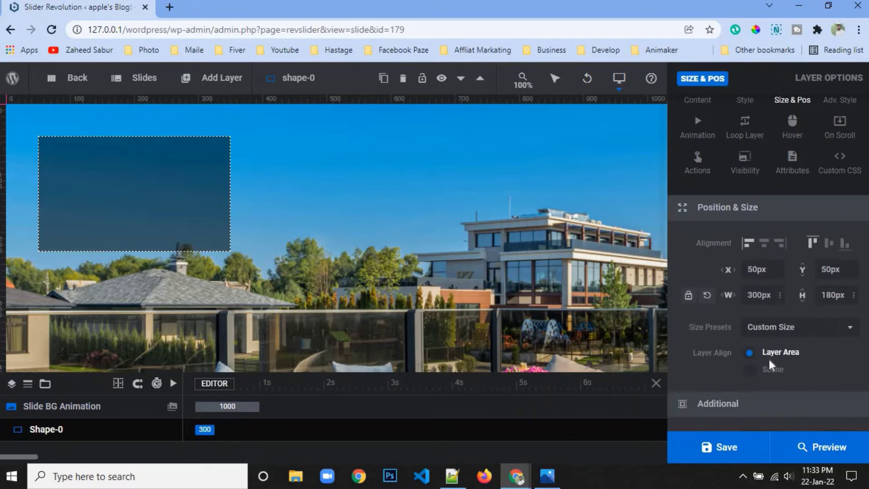
{"action": "scroll", "coordinate": [770, 317], "scroll_direction": "down", "scroll_amount": 1}
{"action": "left_click", "coordinate": [774, 267]}
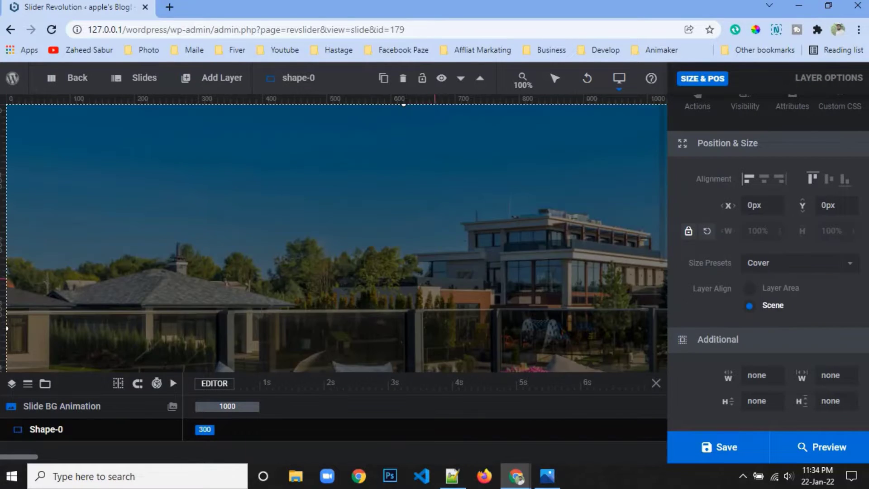
- Lower the opacity of the shape layer's black background color to 41%
{"action": "scroll", "coordinate": [757, 226], "scroll_direction": "up", "scroll_amount": 1}
{"action": "scroll", "coordinate": [756, 225], "scroll_direction": "up", "scroll_amount": 1}
{"action": "left_click", "coordinate": [751, 166]}
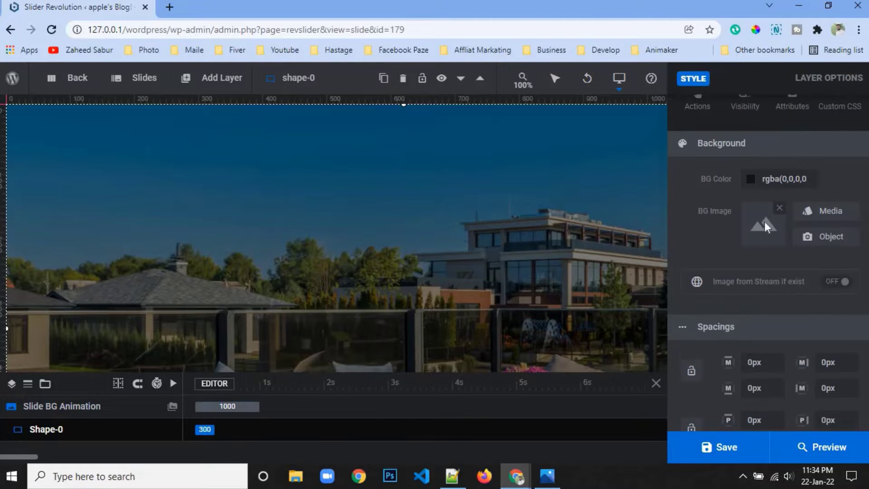
{"action": "left_click", "coordinate": [751, 180]}
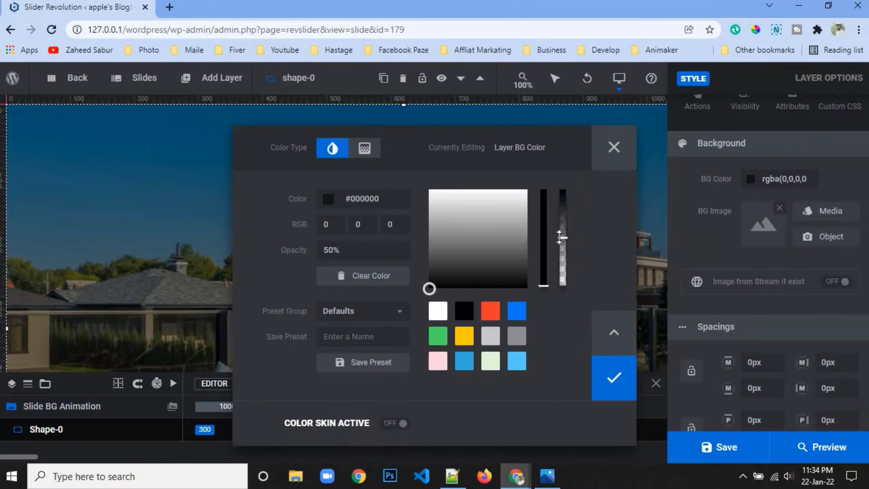
{"action": "mouse_move", "coordinate": [559, 237]}
{"action": "left_mouse_down"}
{"action": "mouse_move", "coordinate": [559, 258]}
{"action": "mouse_move", "coordinate": [558, 246]}
{"action": "left_mouse_up"}
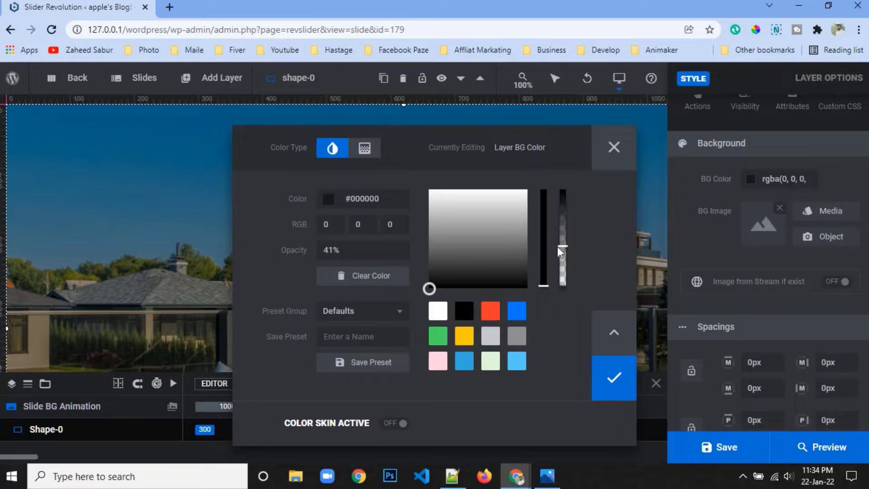
{"action": "left_click", "coordinate": [616, 376]}
- Add a text layer to the slide and copy the line "my apartment" from the notes in Notepad++
{"action": "mouse_move", "coordinate": [210, 79]}
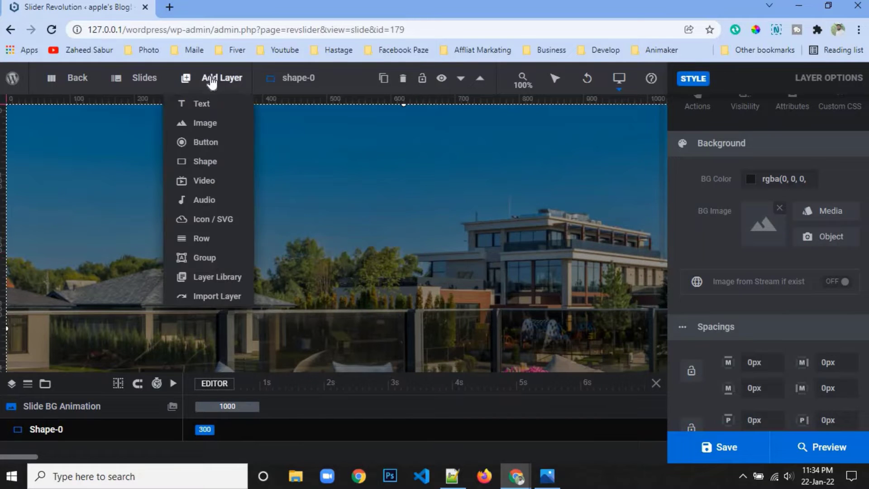
{"action": "left_click", "coordinate": [207, 104]}
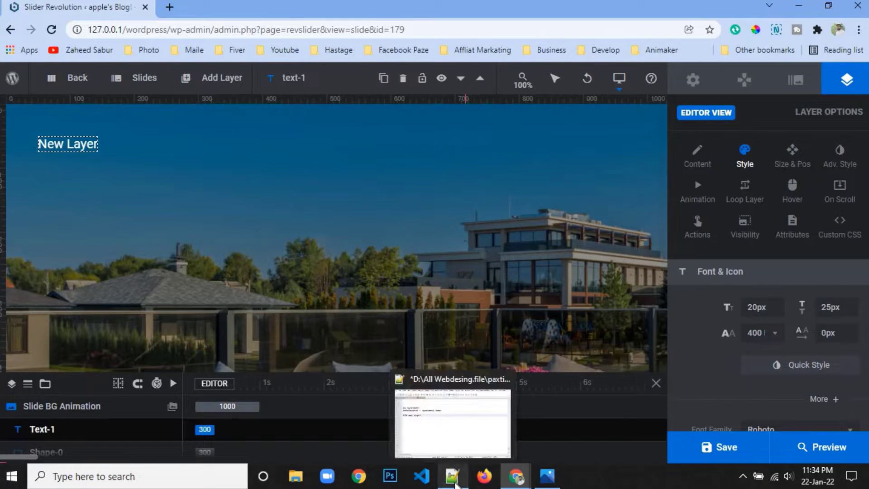
{"action": "left_click", "coordinate": [454, 478]}
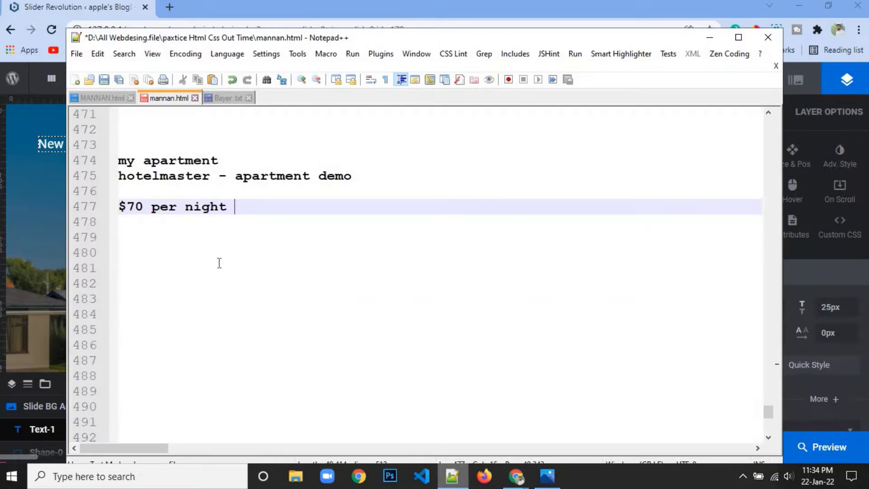
{"action": "triple_click", "coordinate": [169, 162]}
{"action": "right_click", "coordinate": [168, 164]}
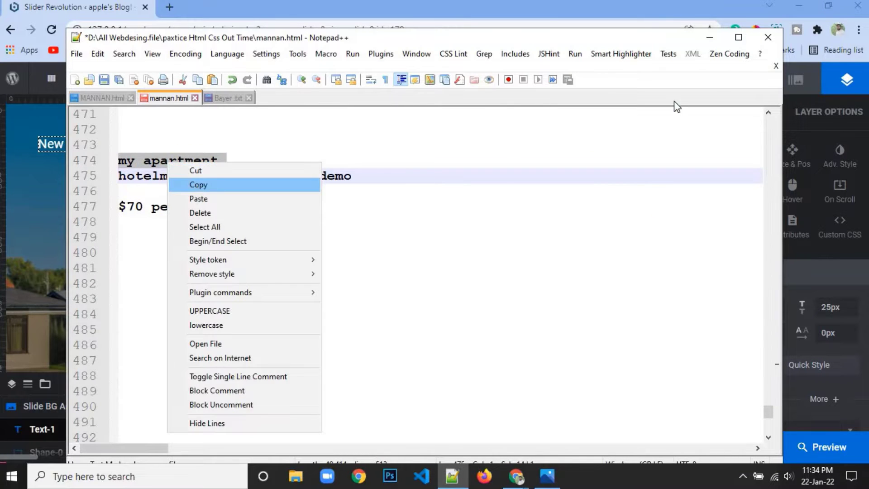
{"action": "left_click", "coordinate": [200, 187]}
{"action": "left_click", "coordinate": [710, 37]}
- Replace the new text layer's placeholder content with the copied "my apartment"
{"action": "left_click", "coordinate": [697, 157]}
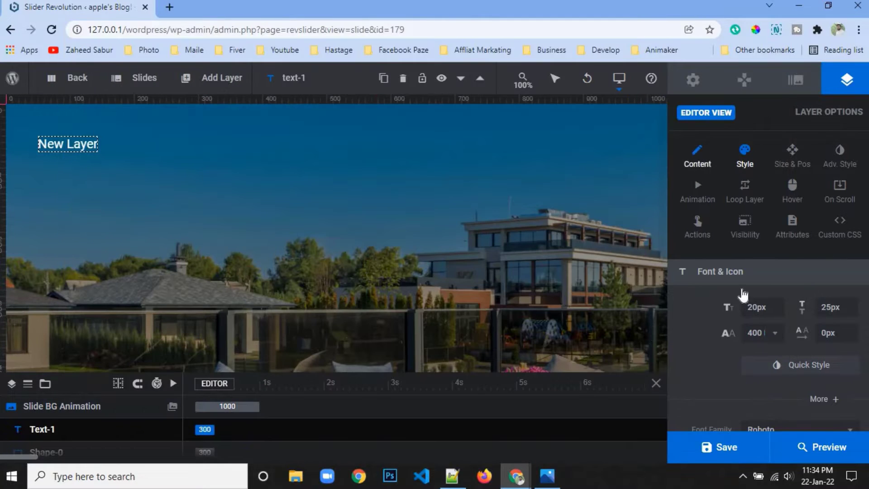
{"action": "double_click", "coordinate": [724, 336]}
{"action": "triple_click", "coordinate": [724, 335]}
{"action": "right_click", "coordinate": [724, 337]}
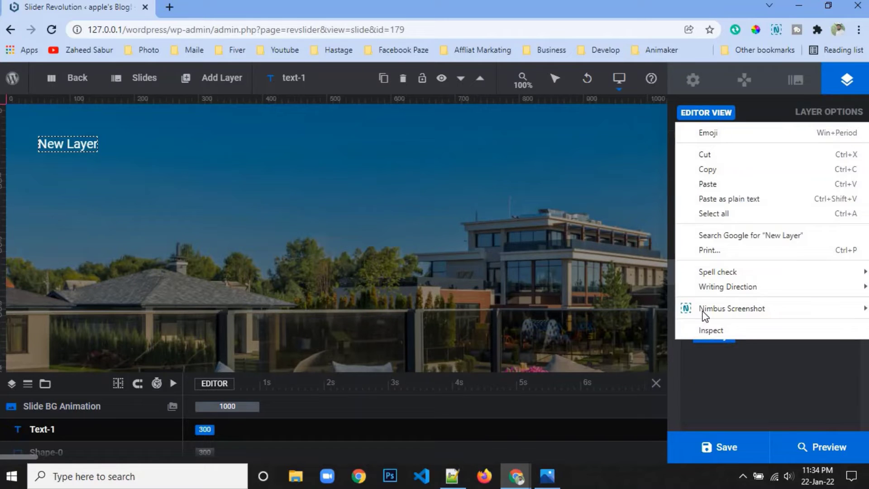
{"action": "left_click", "coordinate": [719, 186]}
- Check the heading style in Hostel 2.png and set the "my apartment" layer's text transform to Uppercase
{"action": "left_click", "coordinate": [546, 477]}
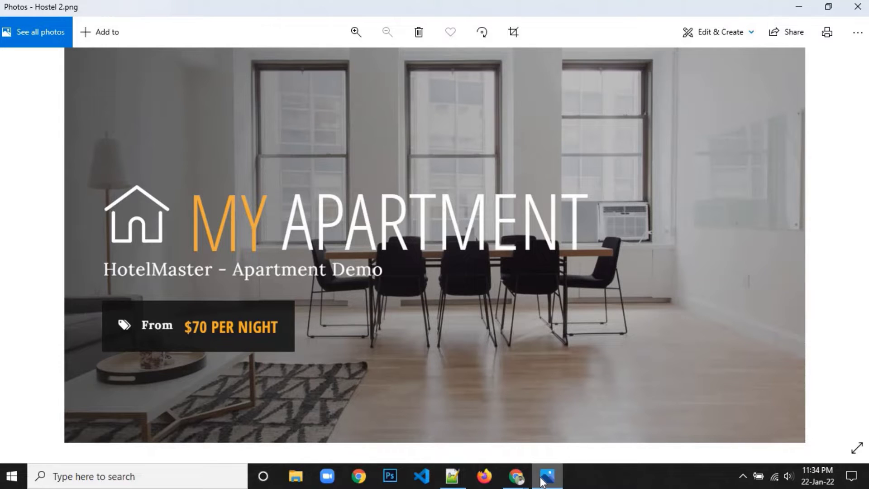
{"action": "left_click", "coordinate": [545, 479]}
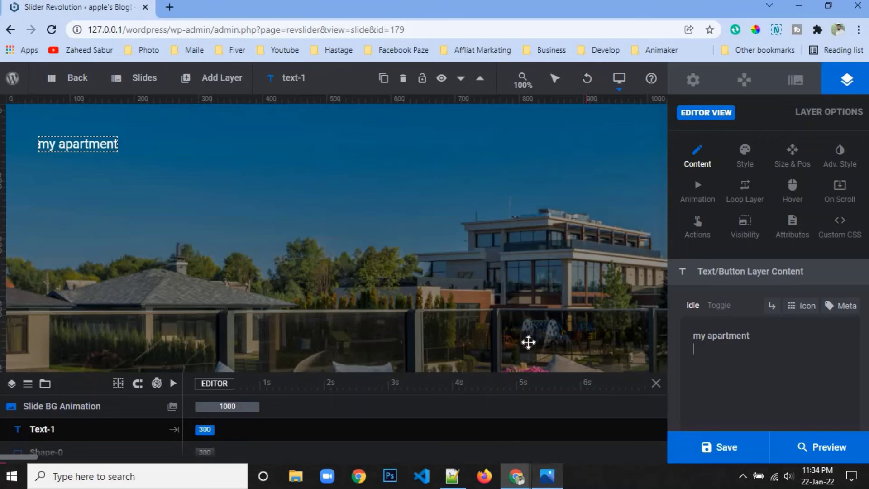
{"action": "left_click", "coordinate": [759, 168]}
{"action": "scroll", "coordinate": [769, 336], "scroll_direction": "down", "scroll_amount": 3}
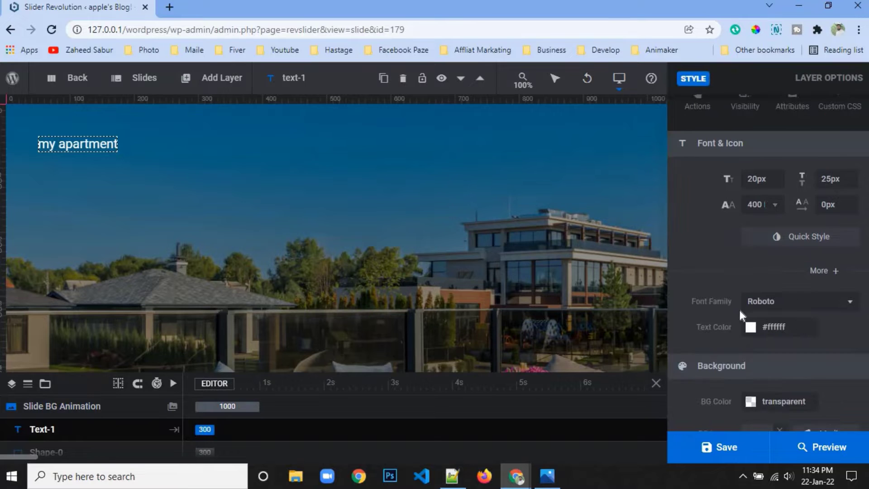
{"action": "left_click", "coordinate": [782, 240]}
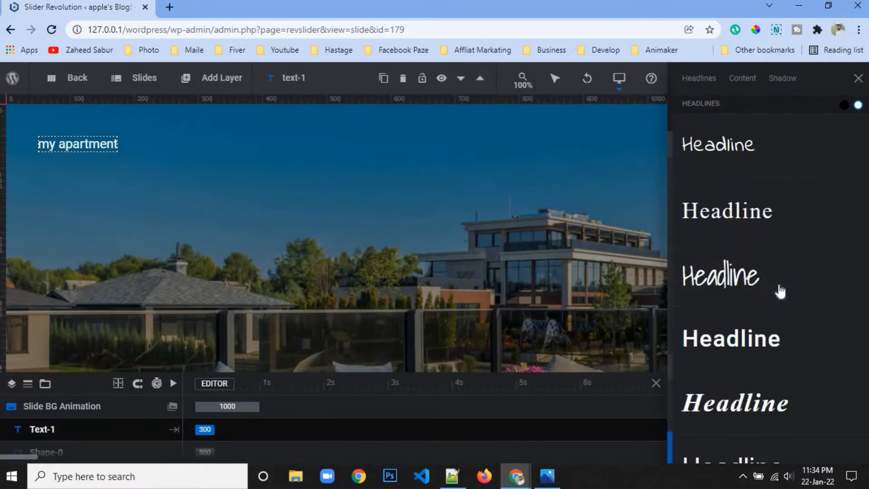
{"action": "left_click", "coordinate": [856, 78]}
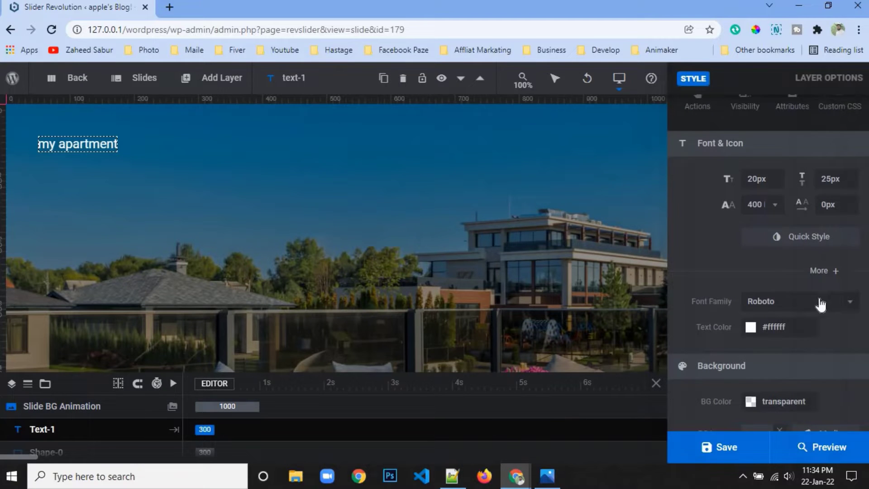
{"action": "left_click", "coordinate": [820, 271]}
{"action": "scroll", "coordinate": [769, 285], "scroll_direction": "down", "scroll_amount": 1}
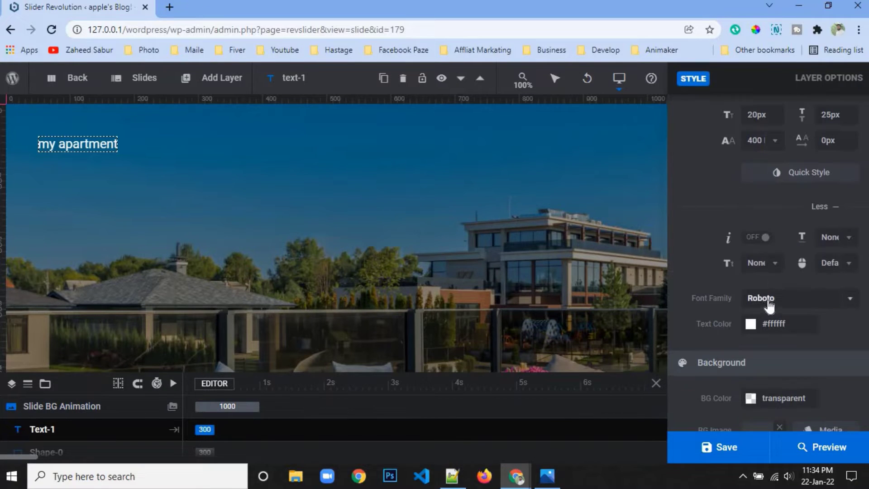
{"action": "left_click", "coordinate": [769, 304]}
{"action": "left_click", "coordinate": [771, 304]}
{"action": "left_click", "coordinate": [756, 267]}
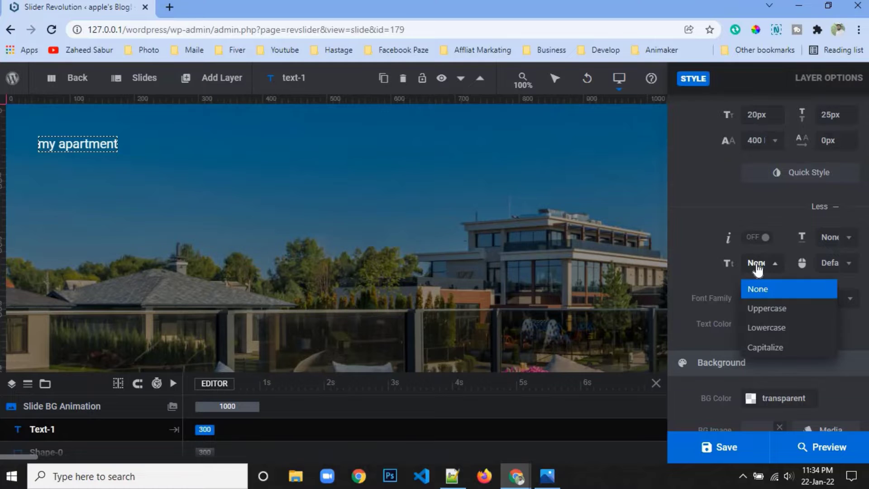
{"action": "left_click", "coordinate": [778, 310]}
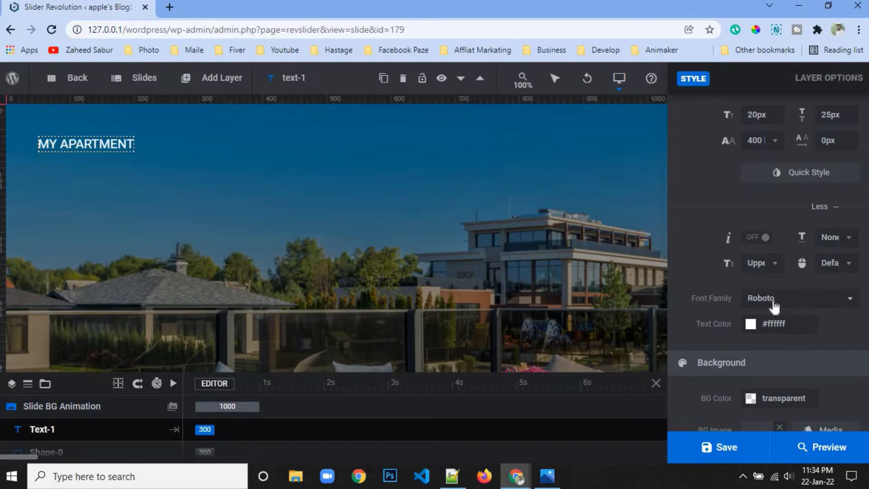
- Set the "my apartment" layer's font family to Open Sans and its font size to 80px
{"action": "left_click", "coordinate": [772, 299]}
{"action": "left_click", "coordinate": [783, 196]}
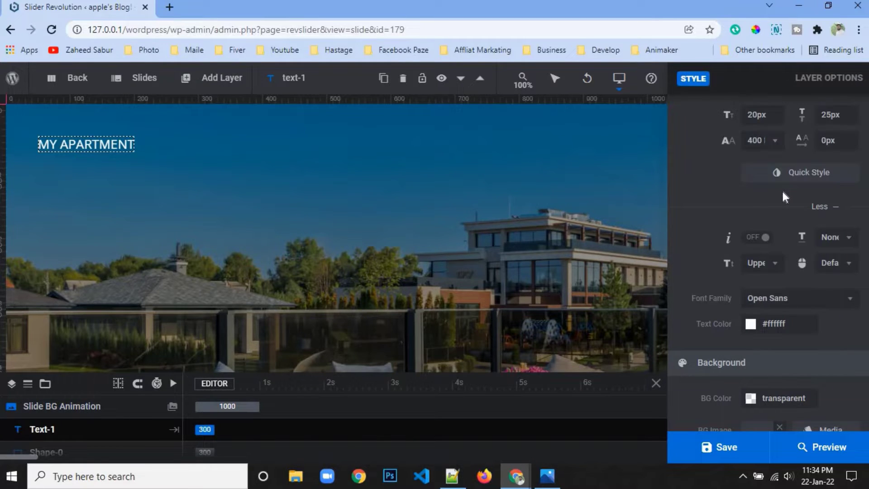
{"action": "double_click", "coordinate": [757, 115]}
{"action": "type", "text": "80px"}
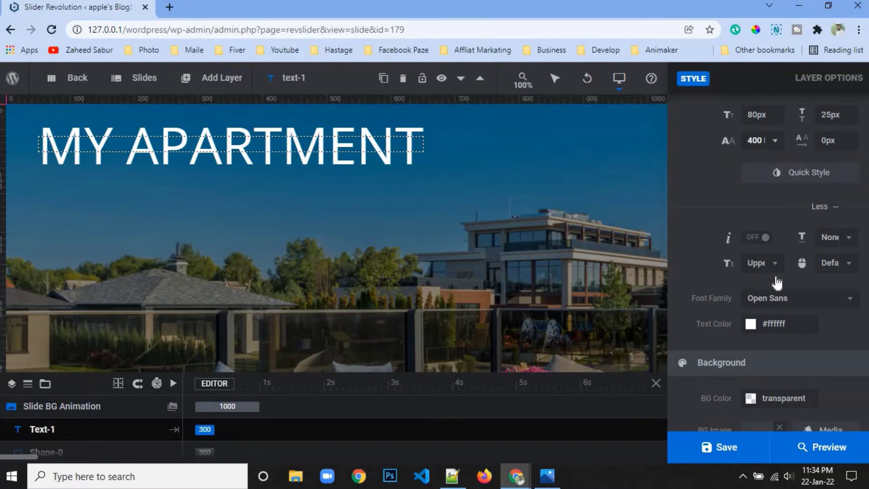
- Try the 600 Semi-Bold weight on the heading, compare it with Hostel 2.png, and set the weight back to 400 Regular
{"action": "left_click", "coordinate": [766, 142]}
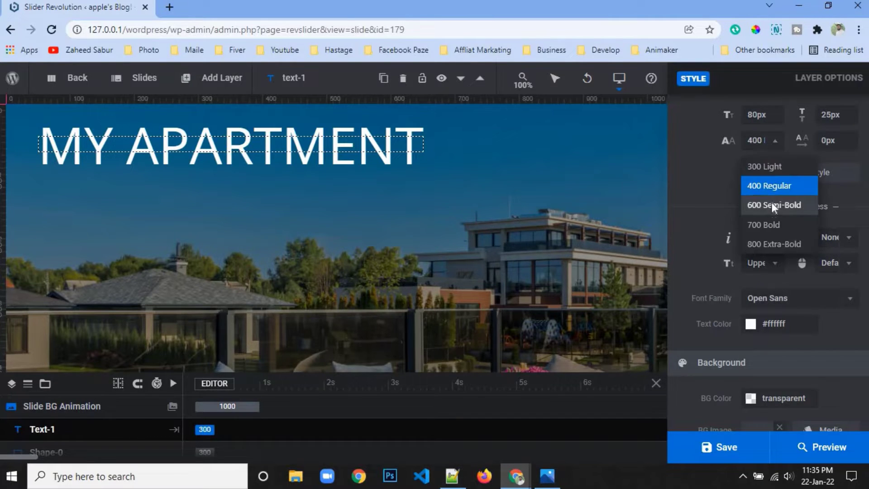
{"action": "left_click", "coordinate": [771, 204]}
{"action": "left_click", "coordinate": [546, 476]}
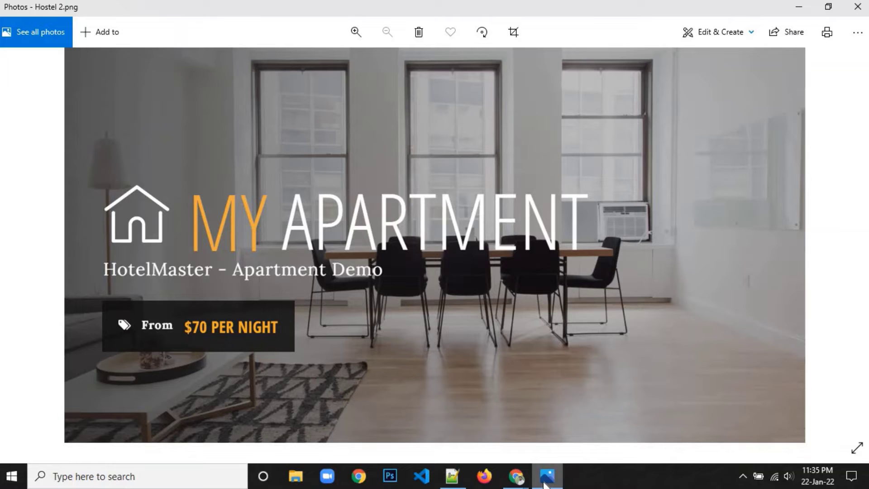
{"action": "left_click", "coordinate": [546, 480]}
{"action": "left_click", "coordinate": [765, 142]}
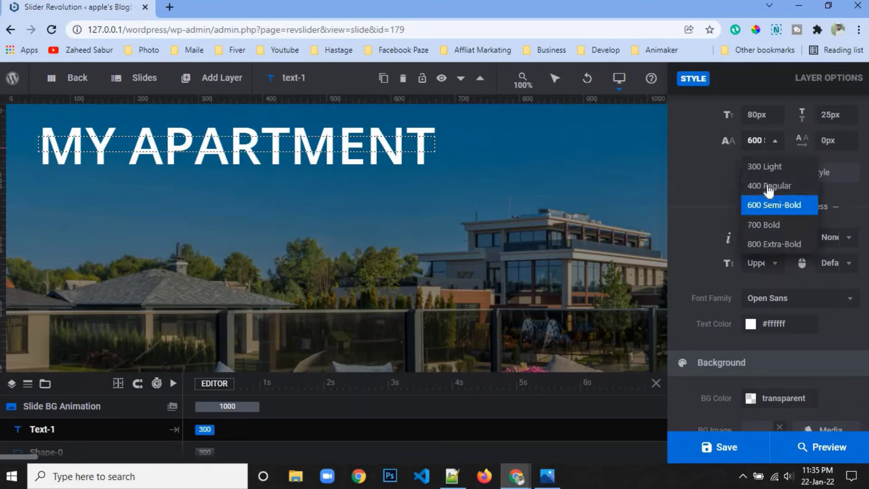
{"action": "left_click", "coordinate": [767, 185]}
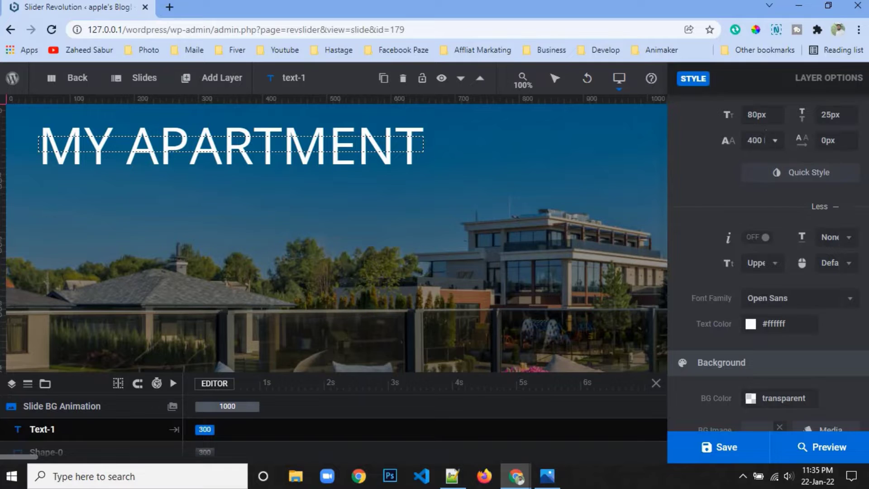
- Set the heading's font size to 100px and compare it with the reference in Hostel 2.png
{"action": "left_click", "coordinate": [757, 114]}
{"action": "type", "text": "100"}
{"action": "key", "text": "Return"}
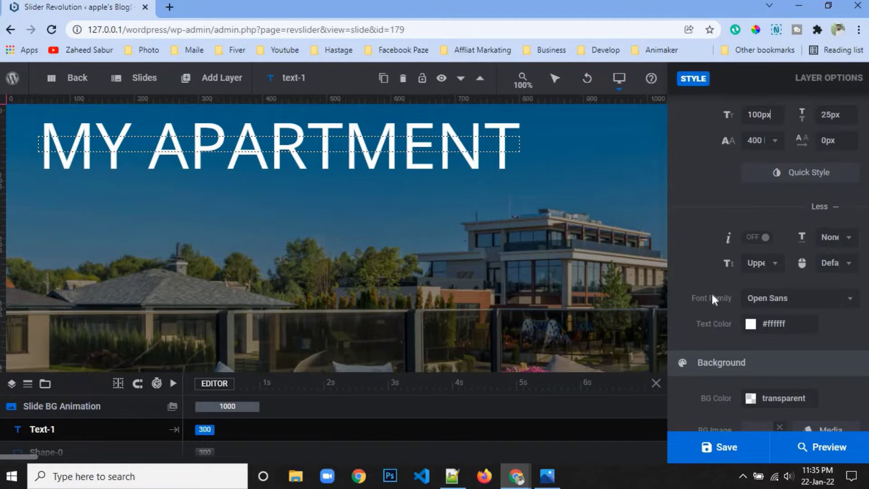
{"action": "left_click", "coordinate": [549, 479]}
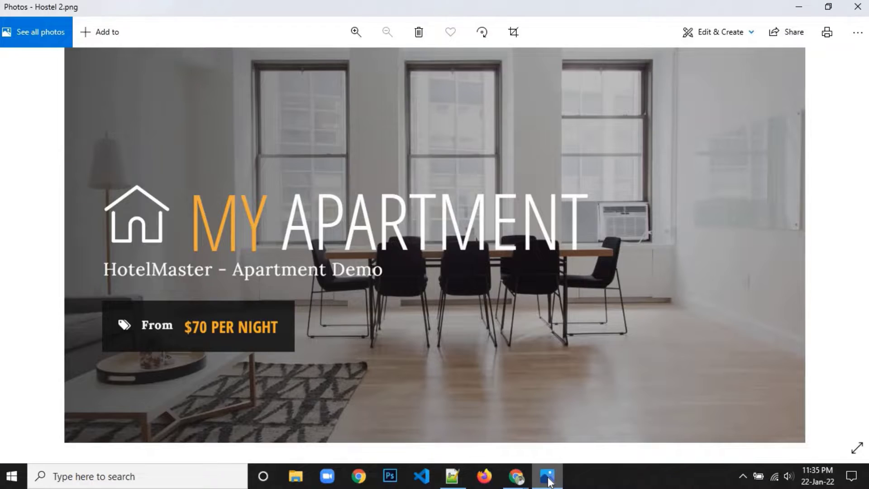
{"action": "left_click", "coordinate": [548, 480]}
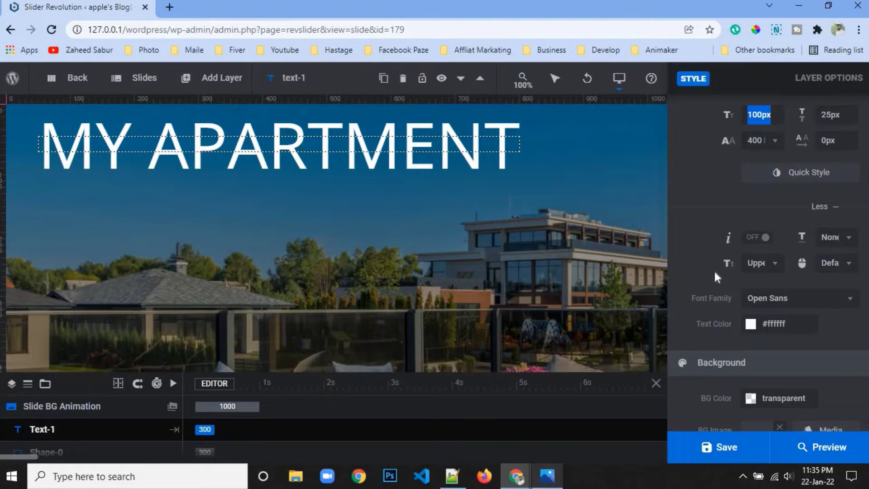
- Try the 300 Light weight on the heading and set it back to 400 Regular
{"action": "left_click", "coordinate": [774, 143]}
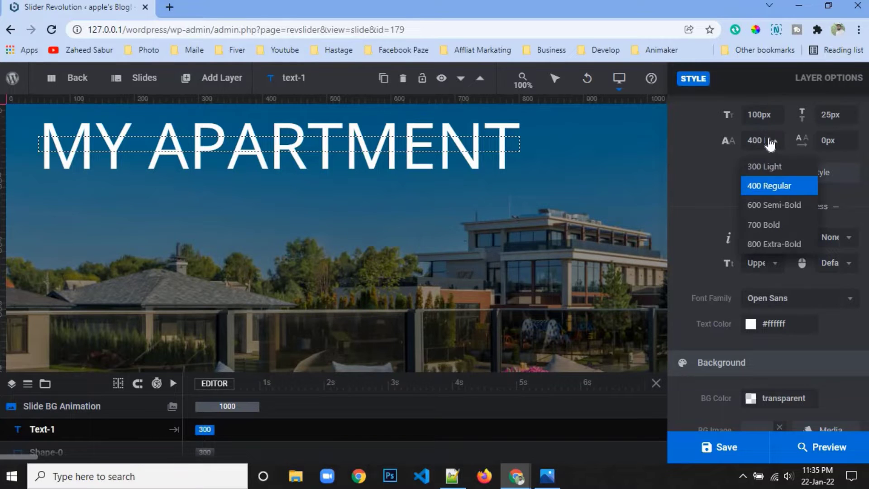
{"action": "left_click", "coordinate": [776, 168]}
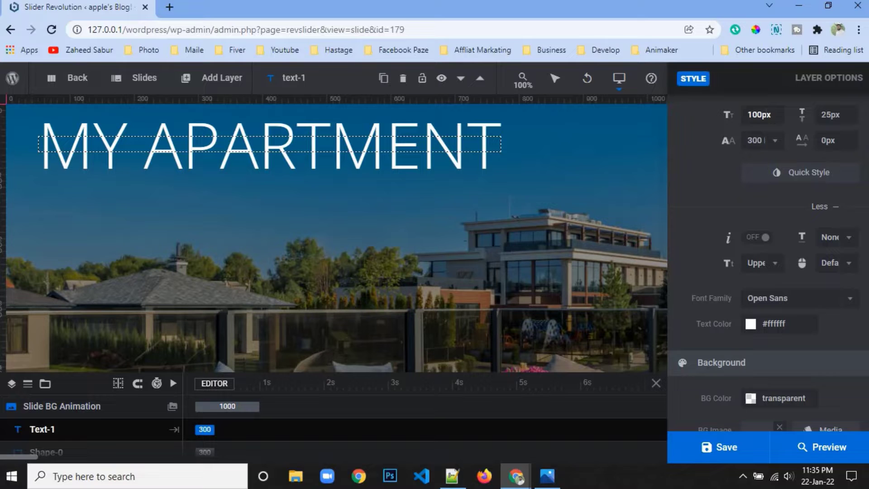
{"action": "left_click", "coordinate": [754, 140]}
{"action": "left_click", "coordinate": [767, 184]}
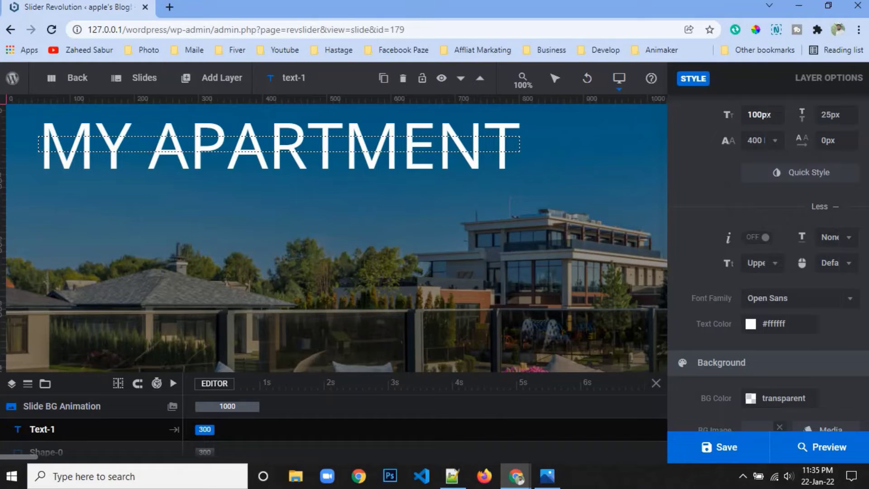
- Move the "my apartment" layer down and to the right, leaving room for an icon before it as in Hostel 2.png
{"action": "double_click", "coordinate": [768, 114]}
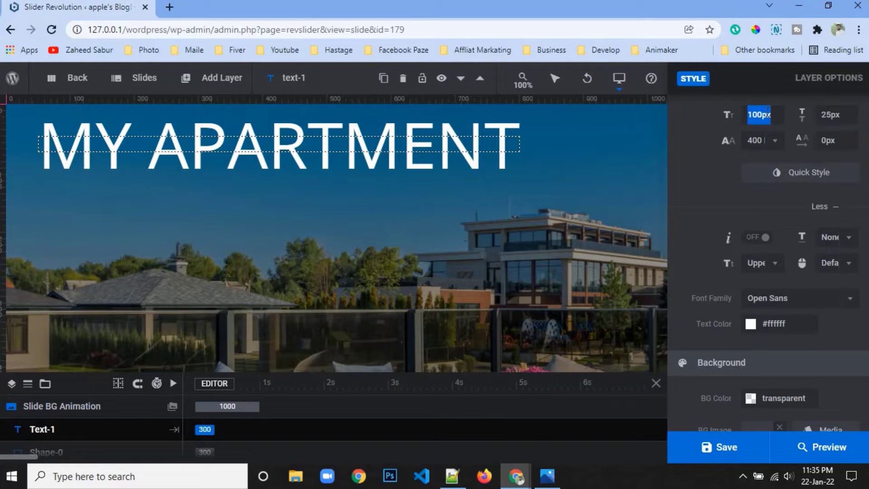
{"action": "left_click", "coordinate": [259, 248]}
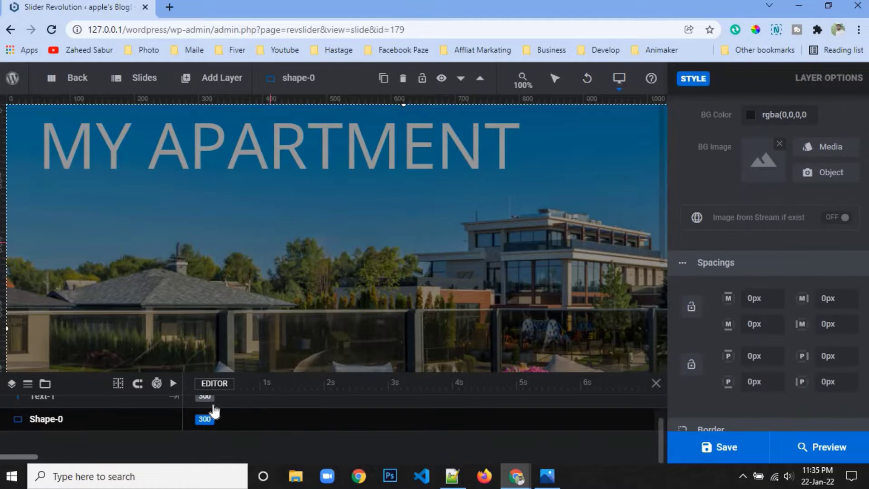
{"action": "scroll", "coordinate": [103, 453], "scroll_direction": "up", "scroll_amount": 2}
{"action": "left_click", "coordinate": [36, 429]}
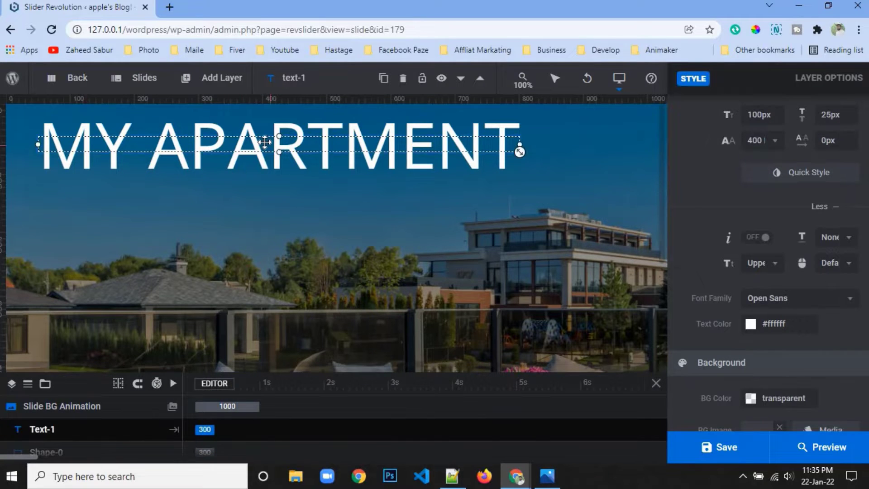
{"action": "left_click_drag", "start_coordinate": [269, 162], "coordinate": [320, 231]}
{"action": "scroll", "coordinate": [788, 227], "scroll_direction": "up", "scroll_amount": 4}
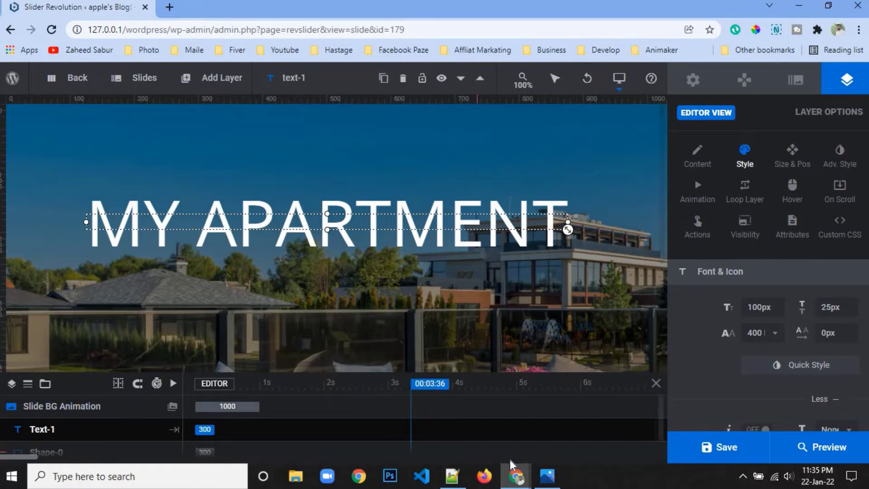
{"action": "left_click", "coordinate": [548, 480]}
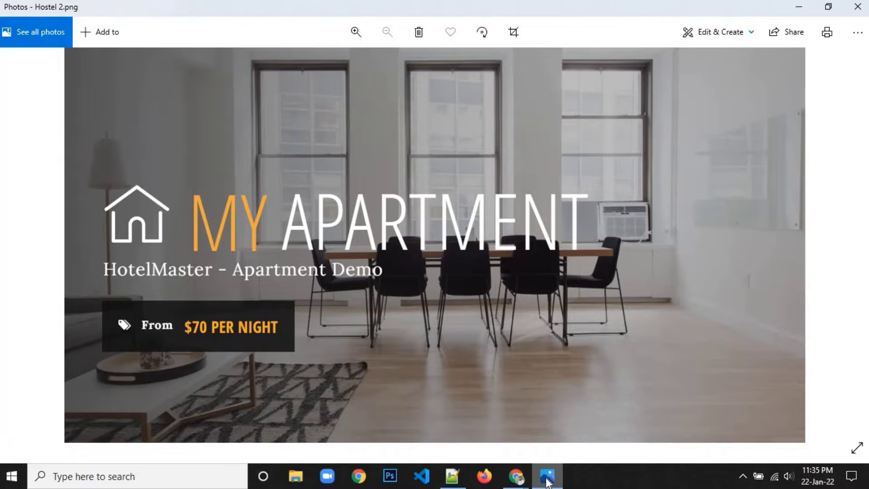
{"action": "left_click", "coordinate": [547, 481]}
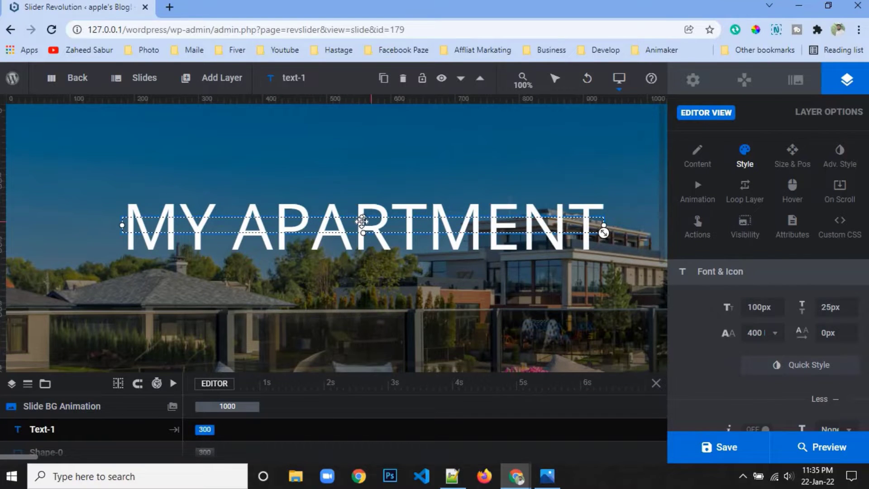
{"action": "left_click_drag", "start_coordinate": [363, 224], "coordinate": [429, 225]}
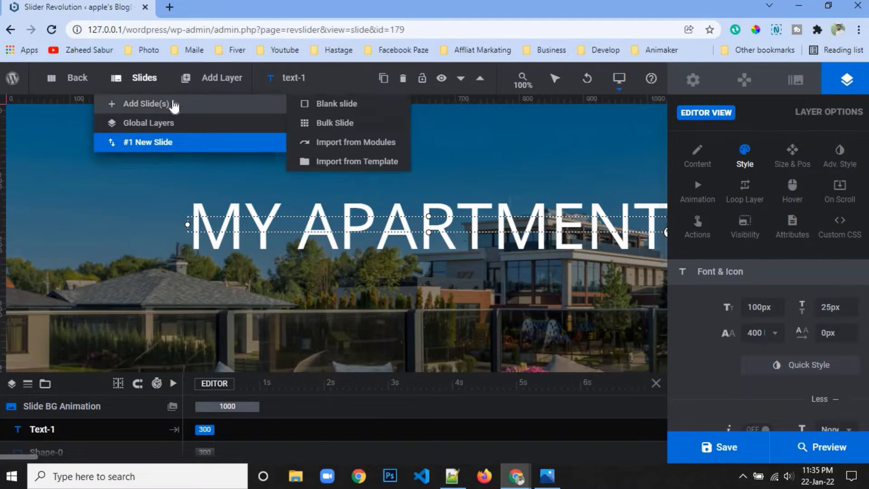
- Add a second text layer and replace its "New Layer" content with the FontAwesome home icon
{"action": "left_click", "coordinate": [198, 103]}
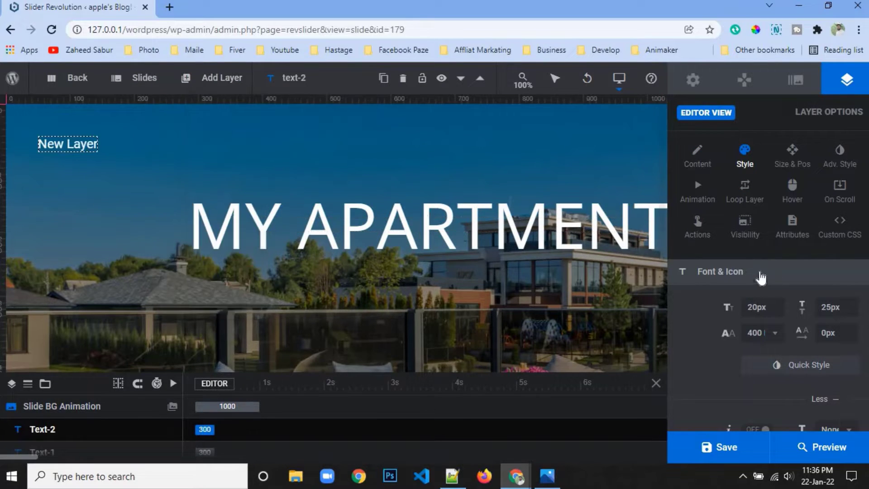
{"action": "left_click", "coordinate": [698, 163]}
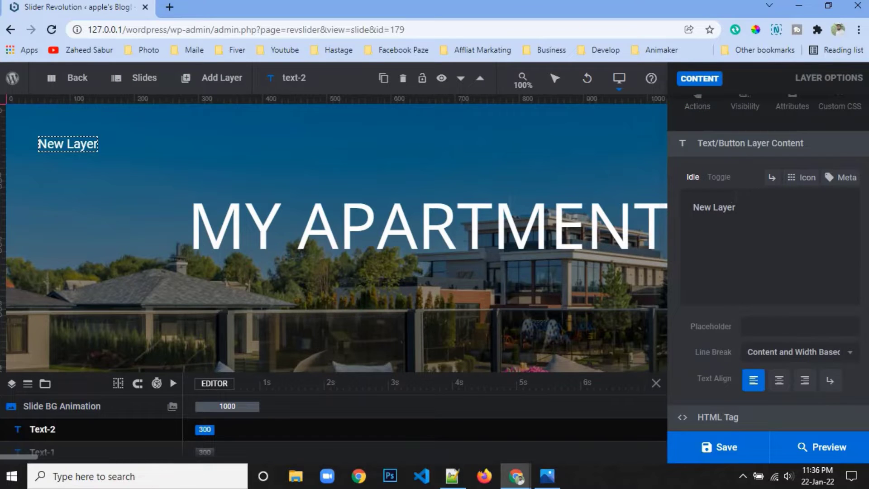
{"action": "key", "text": "ctrl+shift+Left"}
{"action": "key", "text": "ctrl+shift+Left"}
{"action": "key", "text": "BackSpace"}
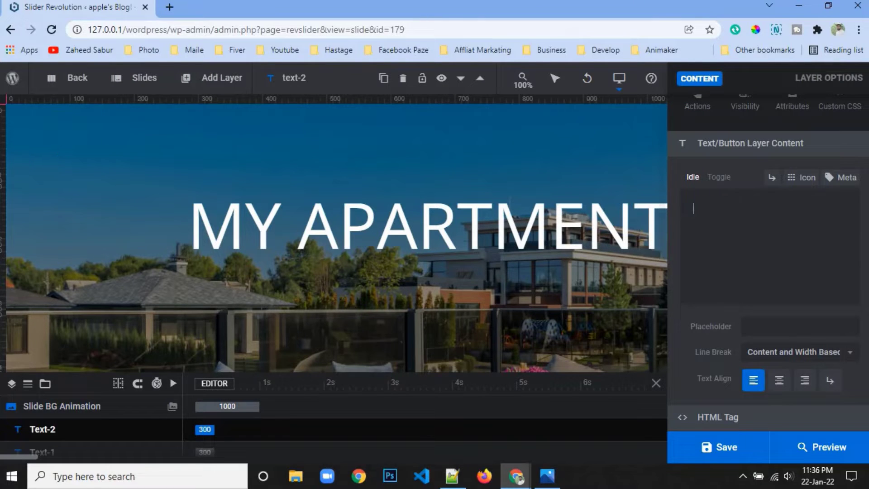
{"action": "left_click", "coordinate": [805, 179]}
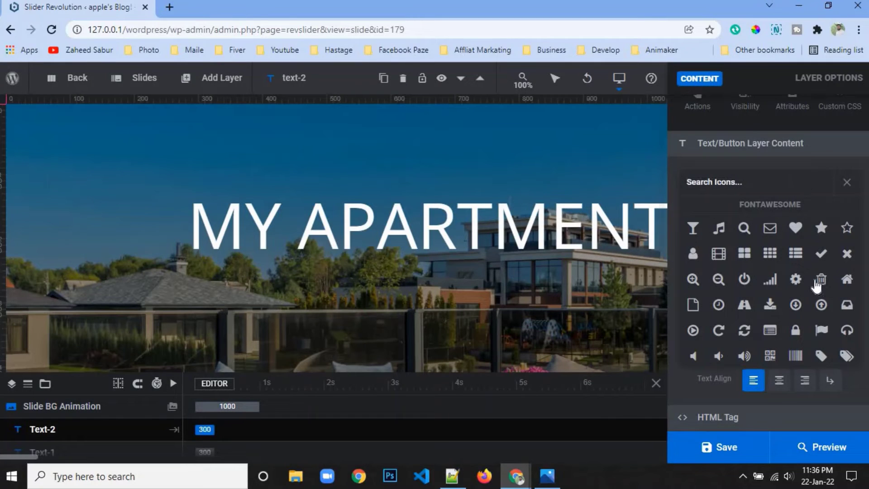
{"action": "scroll", "coordinate": [817, 290], "scroll_direction": "down", "scroll_amount": 1}
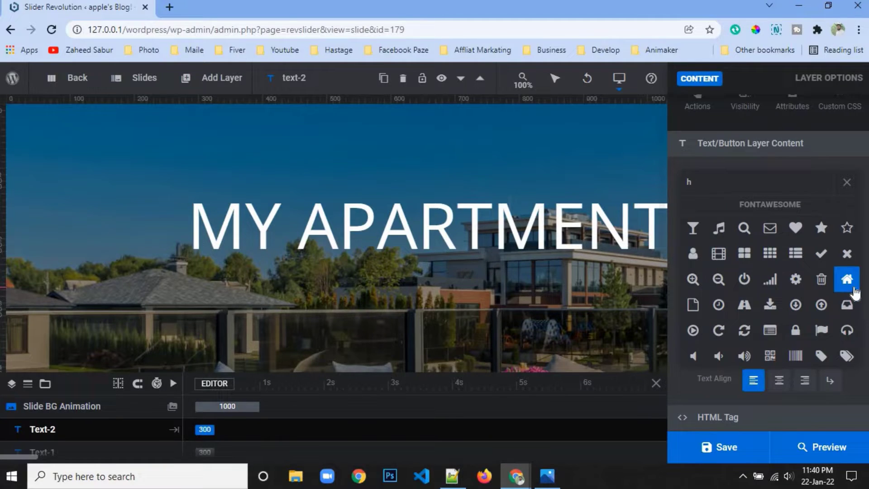
{"action": "left_click", "coordinate": [846, 279]}
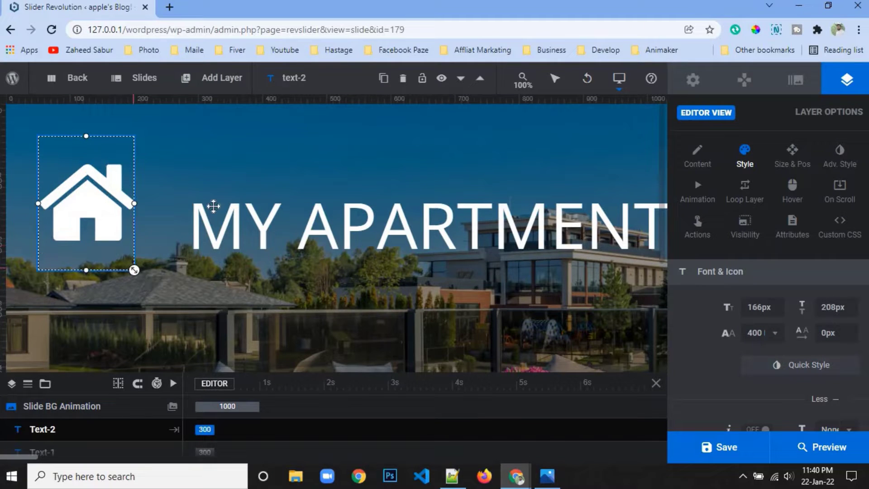
- Check the icon in Hostel 2.png and scale the house icon layer to a line height of about 202px
{"action": "left_click", "coordinate": [548, 482]}
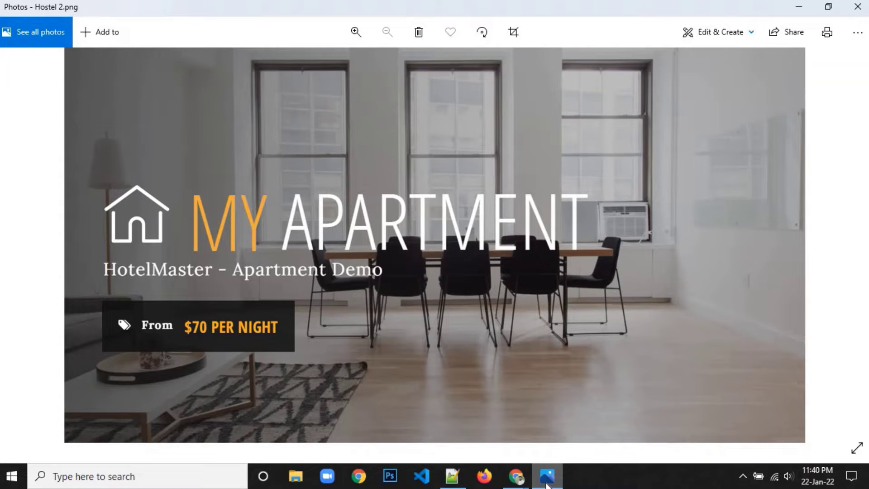
{"action": "left_click", "coordinate": [548, 483]}
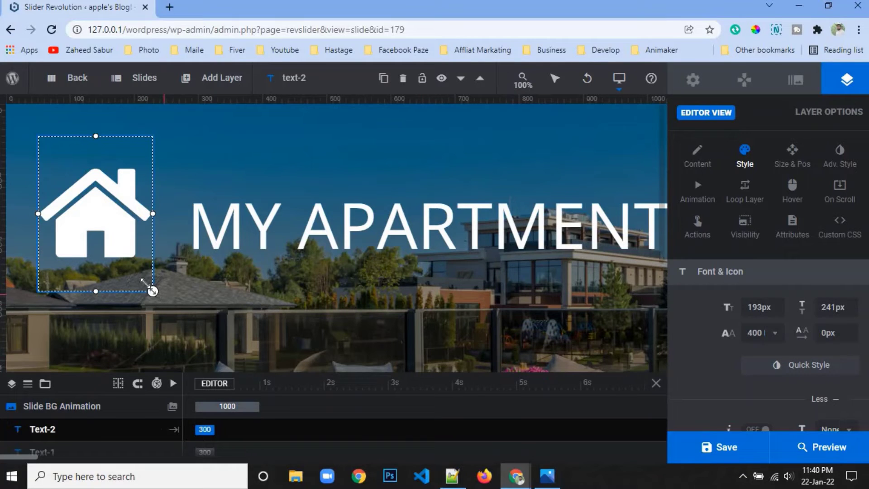
{"action": "left_click_drag", "start_coordinate": [153, 291], "coordinate": [134, 267]}
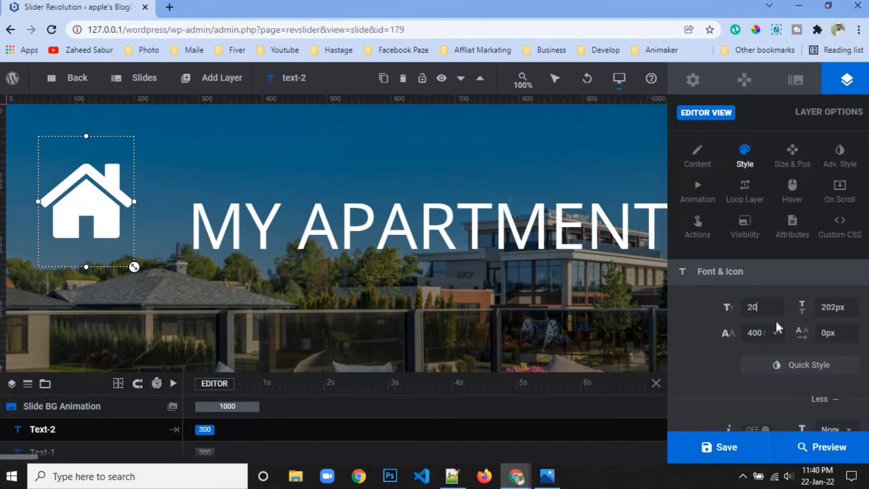
- Try font sizes of 20px and 50px on the house icon and settle on 100px
{"action": "type", "text": "px"}
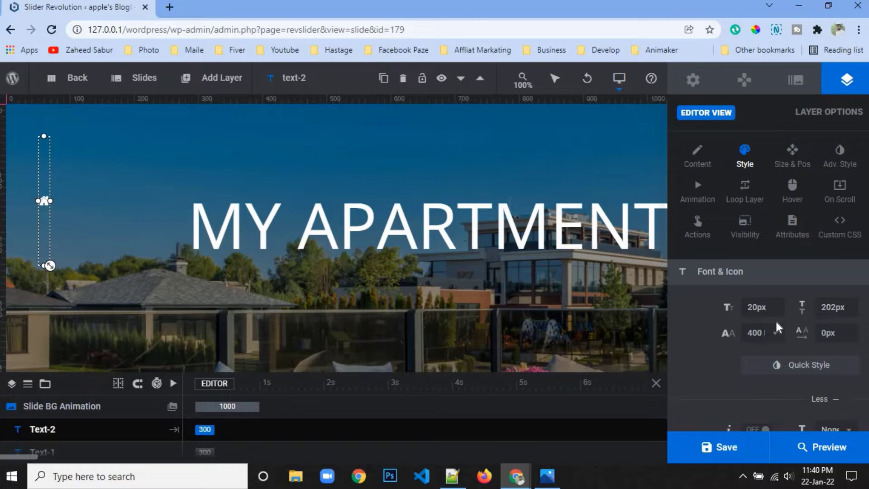
{"action": "double_click", "coordinate": [757, 307]}
{"action": "type", "text": "0"}
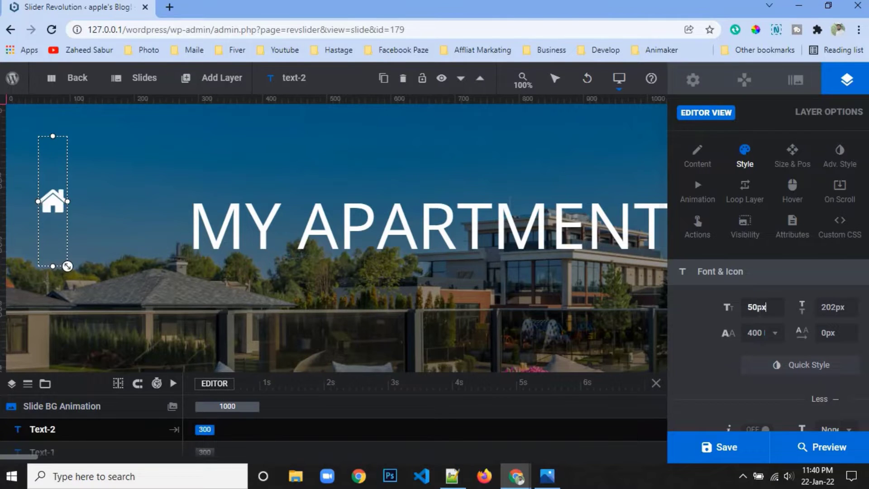
{"action": "double_click", "coordinate": [757, 308]}
{"action": "type", "text": "100"}
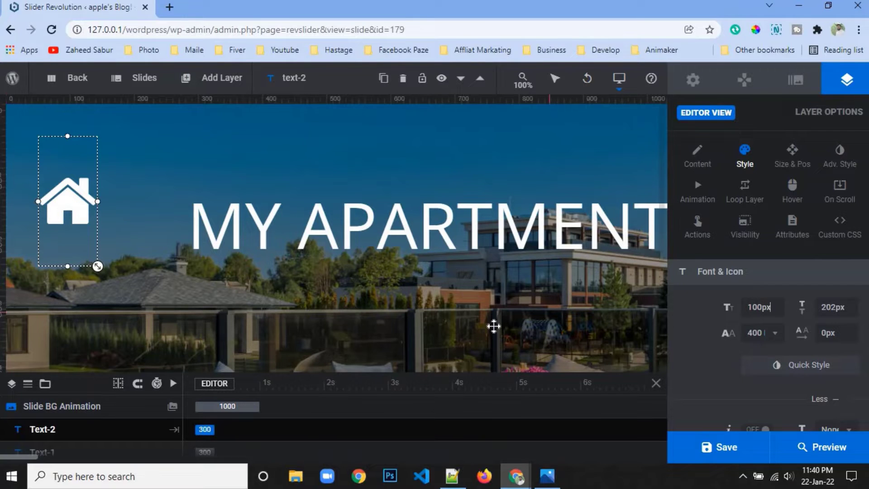
- Set the house icon's font weight to 100 Thin and look through its remaining style options
{"action": "left_click", "coordinate": [757, 333]}
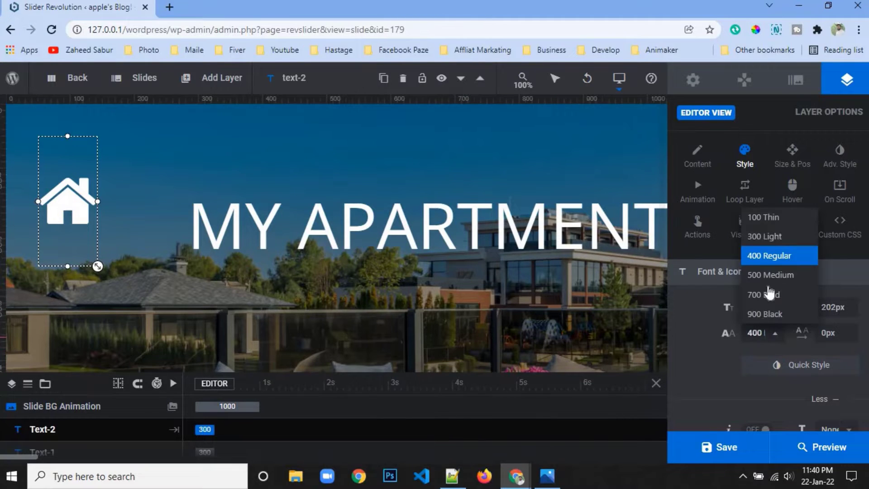
{"action": "left_click", "coordinate": [773, 219]}
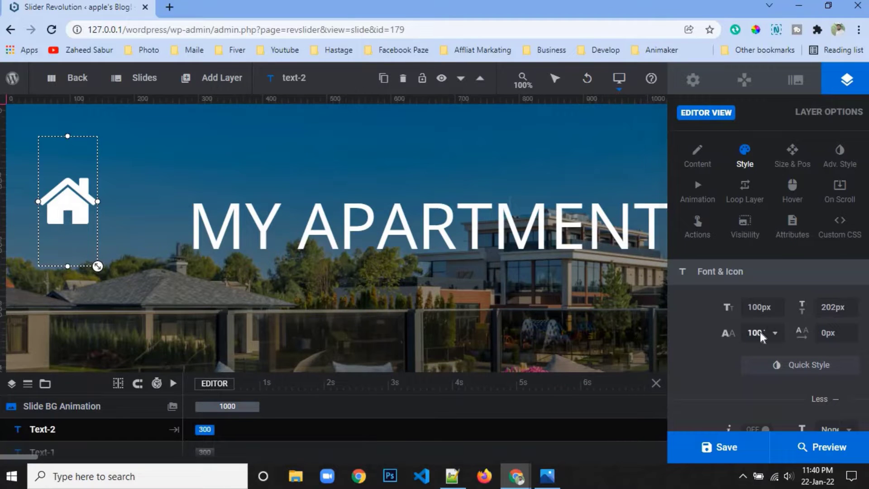
{"action": "scroll", "coordinate": [759, 332], "scroll_direction": "down", "scroll_amount": 4}
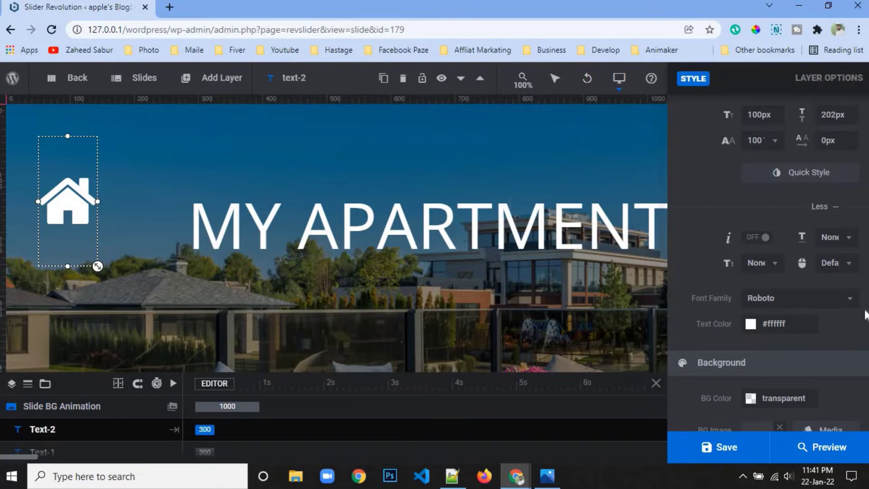
{"action": "scroll", "coordinate": [865, 315], "scroll_direction": "down", "scroll_amount": 1}
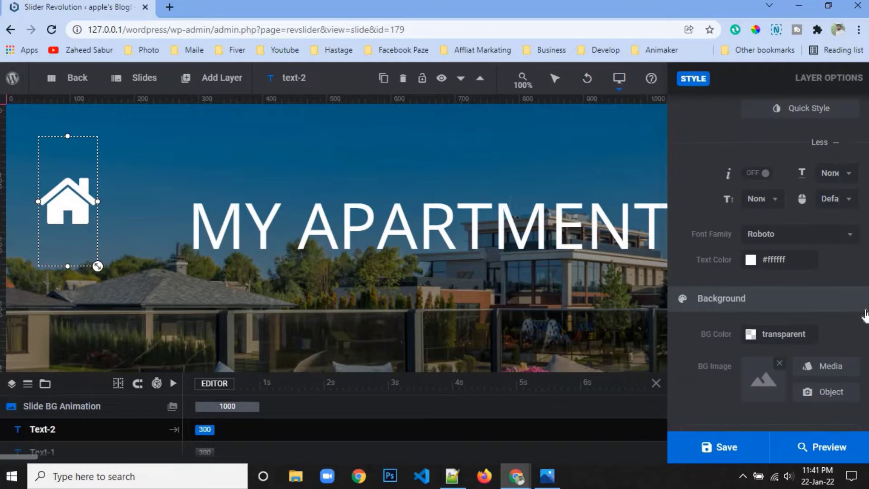
{"action": "scroll", "coordinate": [865, 315], "scroll_direction": "down", "scroll_amount": 1}
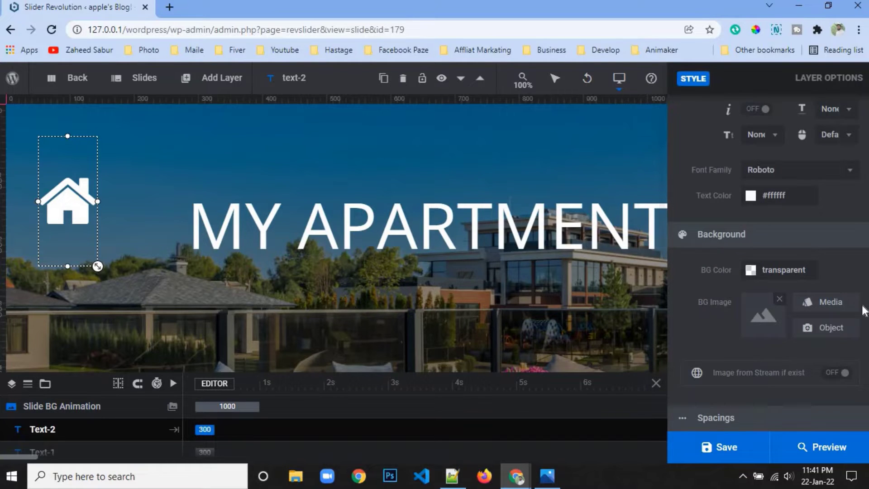
{"action": "scroll", "coordinate": [865, 308], "scroll_direction": "down", "scroll_amount": 5}
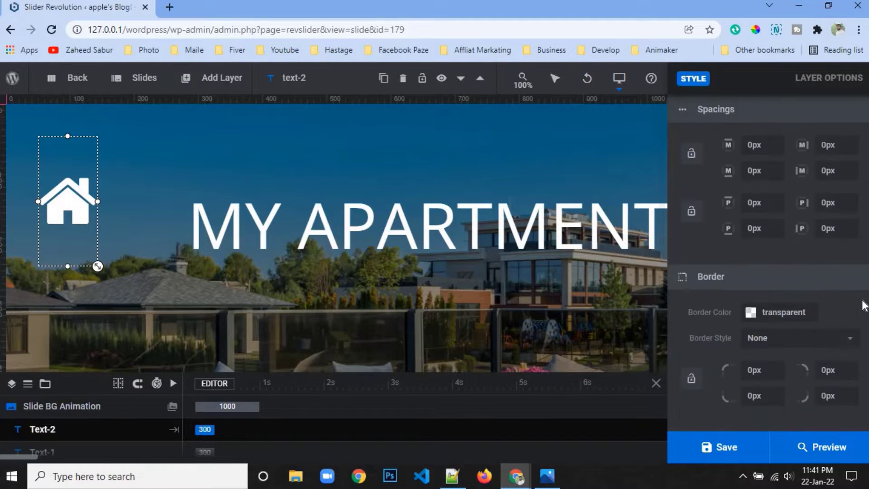
{"action": "scroll", "coordinate": [775, 321], "scroll_direction": "up", "scroll_amount": 10}
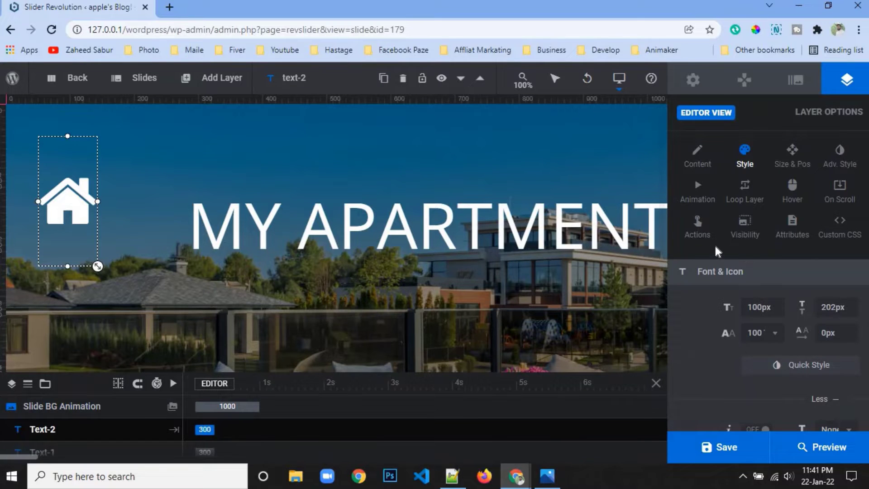
- Start adding an icon layer and look through the first four pages of Font Awesome icons
{"action": "mouse_move", "coordinate": [187, 89]}
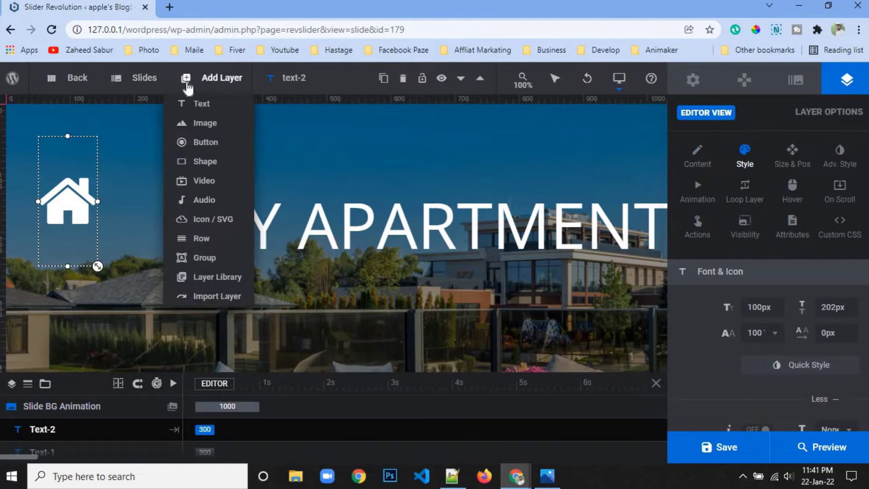
{"action": "left_click", "coordinate": [189, 213]}
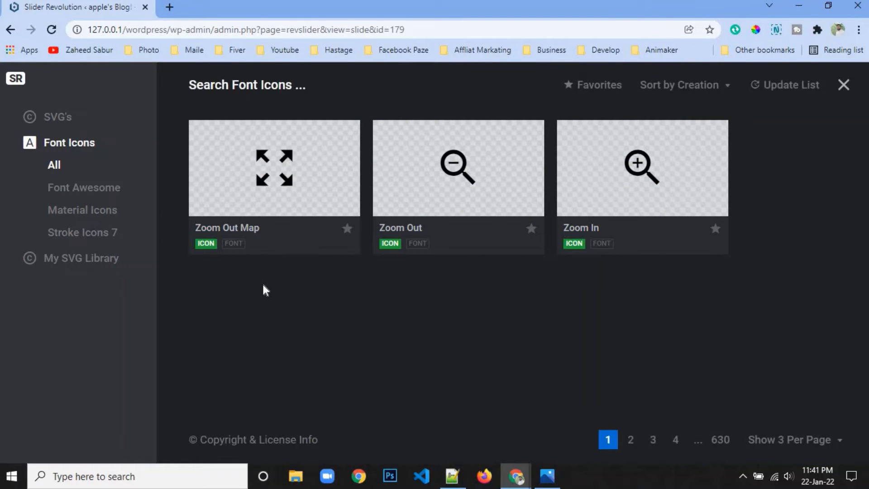
{"action": "left_click", "coordinate": [97, 190]}
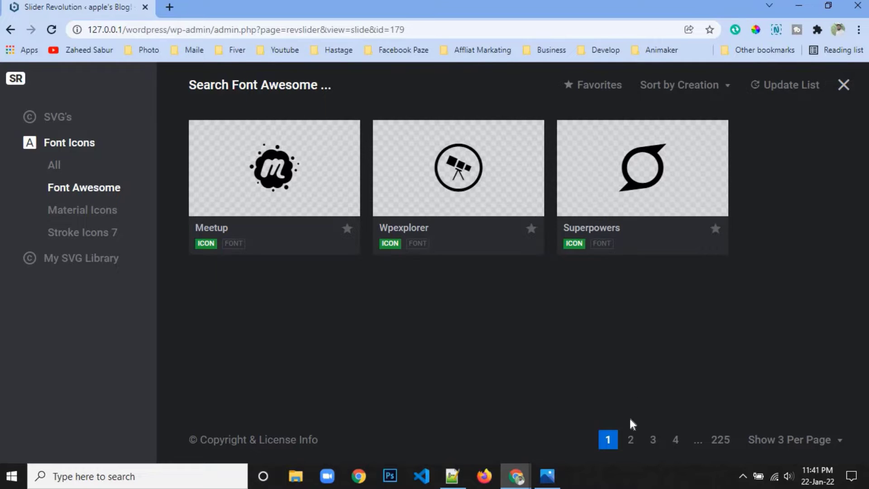
{"action": "left_click", "coordinate": [632, 440]}
{"action": "left_click", "coordinate": [653, 440]}
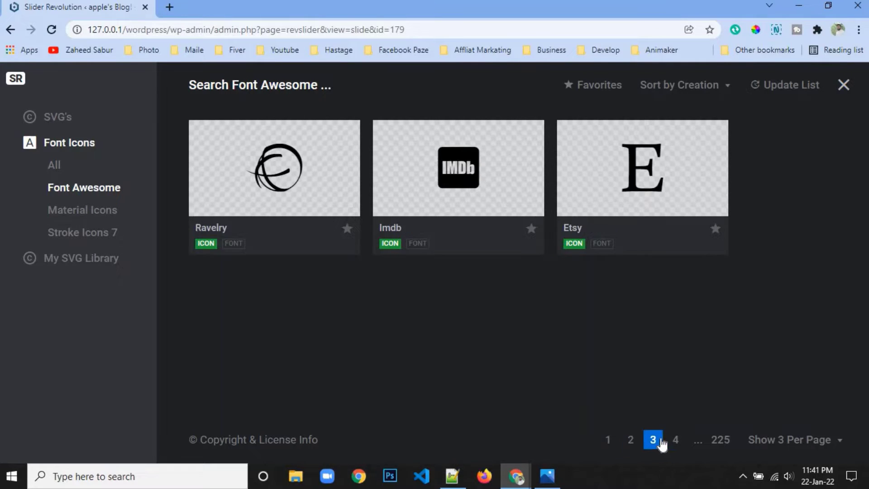
{"action": "left_click", "coordinate": [671, 441]}
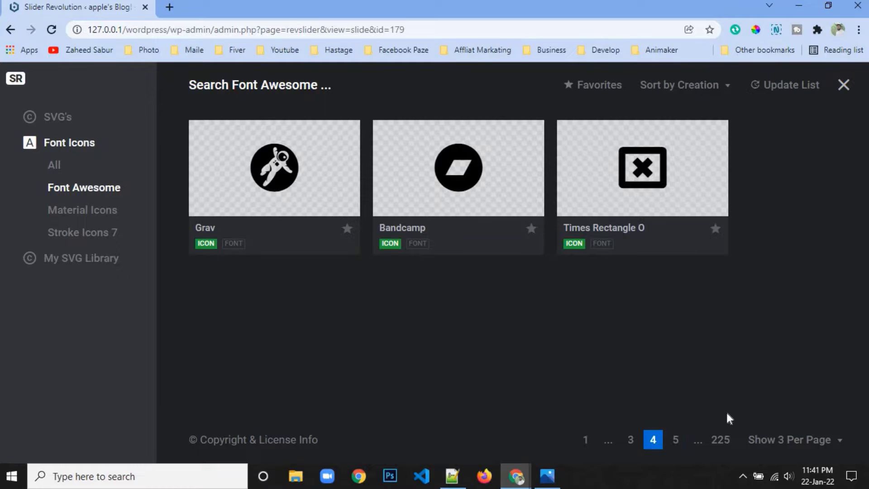
- Try showing 6 icons per page, switch to showing all, and browse the Font Awesome list for a house icon
{"action": "left_click", "coordinate": [785, 441]}
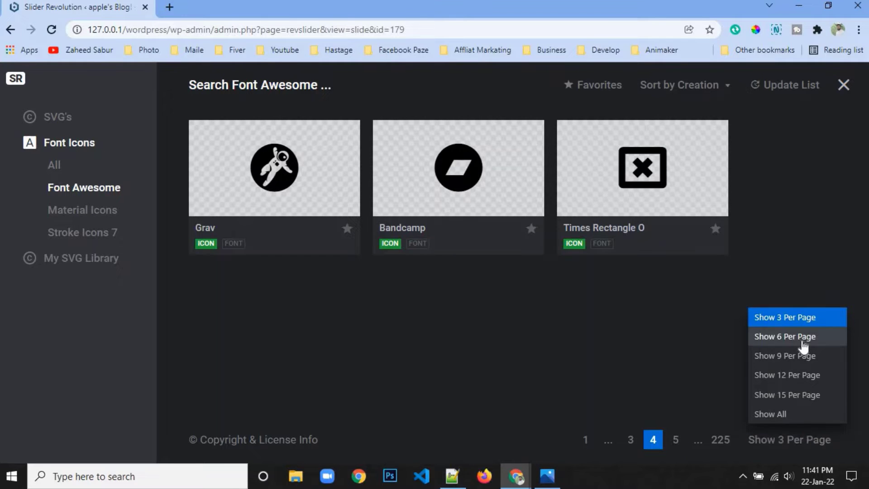
{"action": "left_click", "coordinate": [775, 340]}
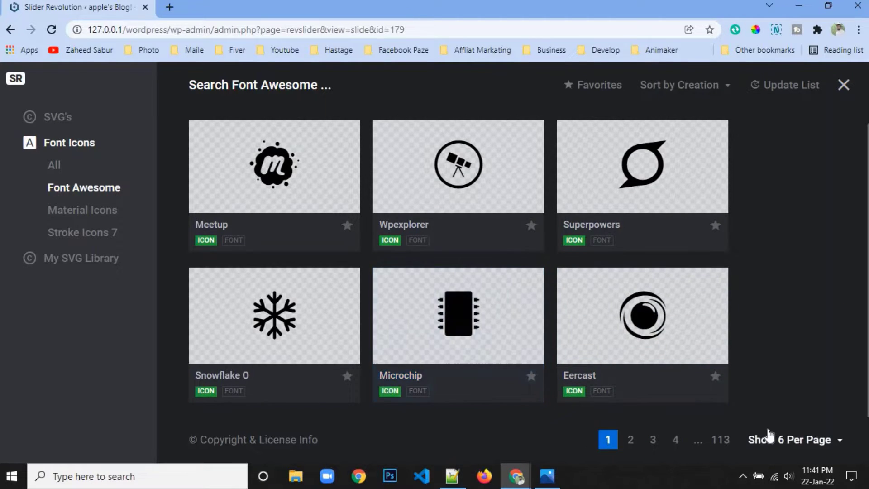
{"action": "left_click", "coordinate": [784, 442]}
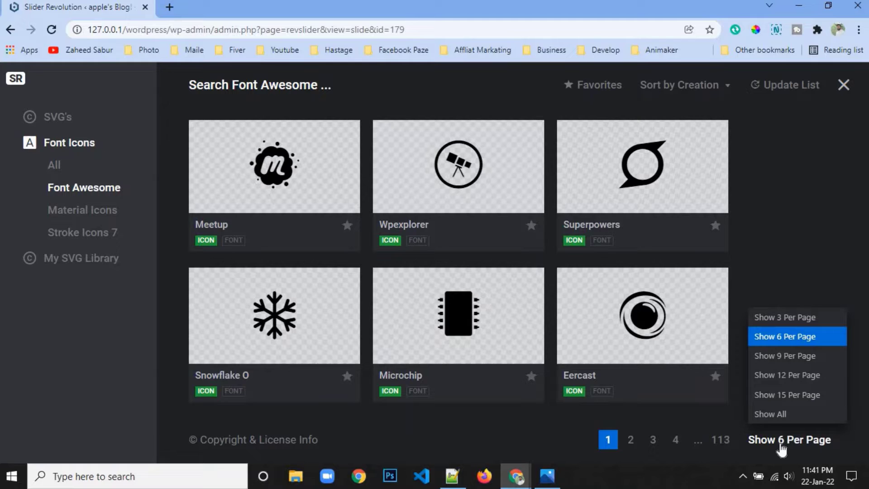
{"action": "left_click", "coordinate": [785, 414]}
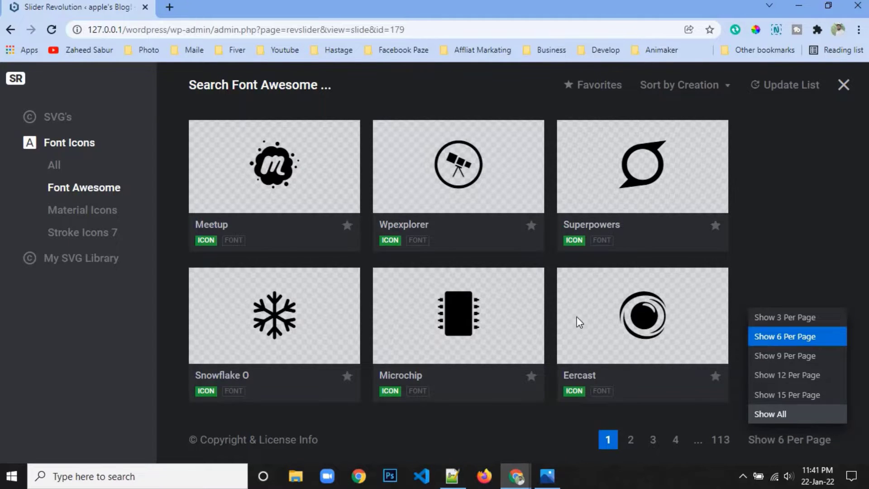
{"action": "scroll", "coordinate": [574, 322], "scroll_direction": "down", "scroll_amount": 4}
{"action": "scroll", "coordinate": [425, 286], "scroll_direction": "down", "scroll_amount": 6}
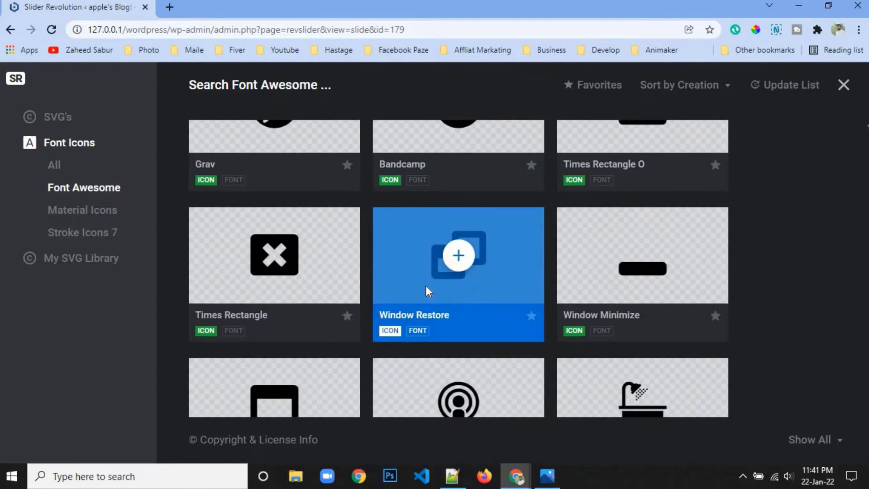
{"action": "scroll", "coordinate": [425, 286], "scroll_direction": "down", "scroll_amount": 2}
{"action": "scroll", "coordinate": [650, 237], "scroll_direction": "down", "scroll_amount": 5}
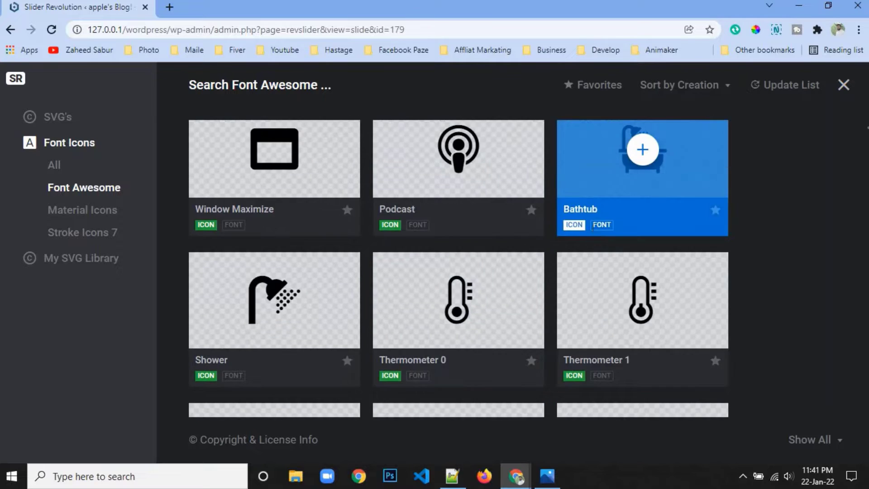
{"action": "scroll", "coordinate": [592, 227], "scroll_direction": "down", "scroll_amount": 8}
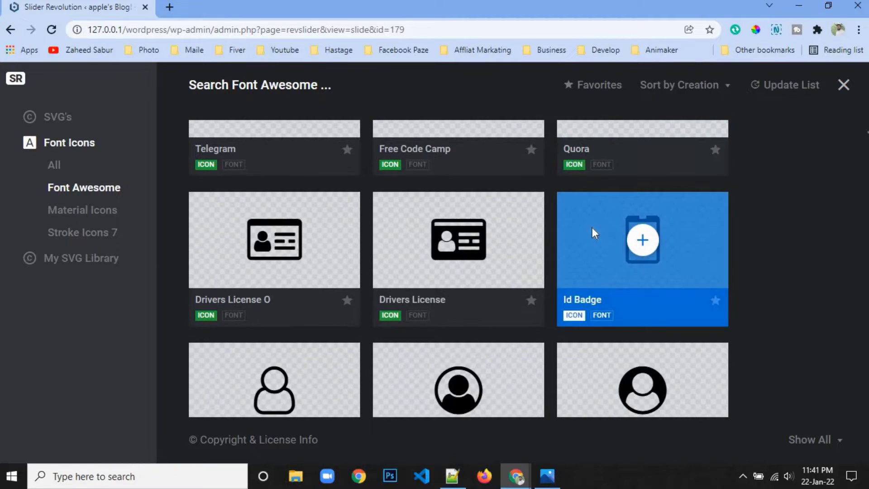
{"action": "scroll", "coordinate": [592, 226], "scroll_direction": "down", "scroll_amount": 10}
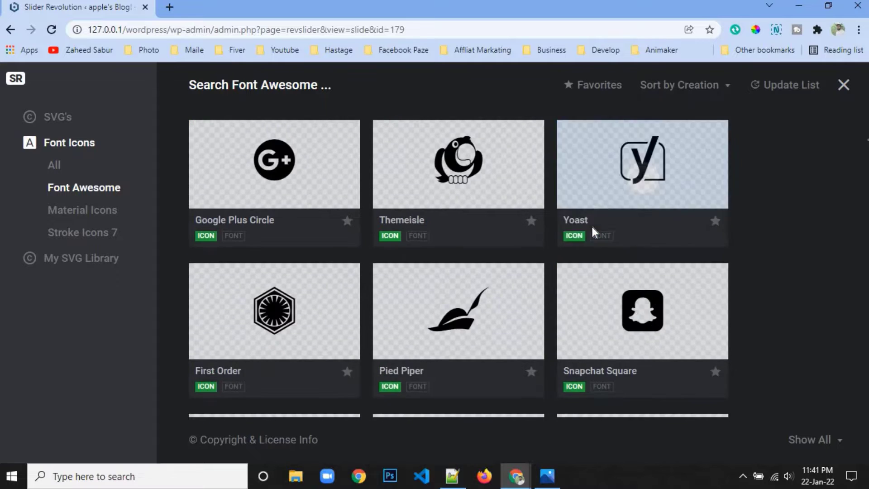
{"action": "scroll", "coordinate": [591, 226], "scroll_direction": "down", "scroll_amount": 10}
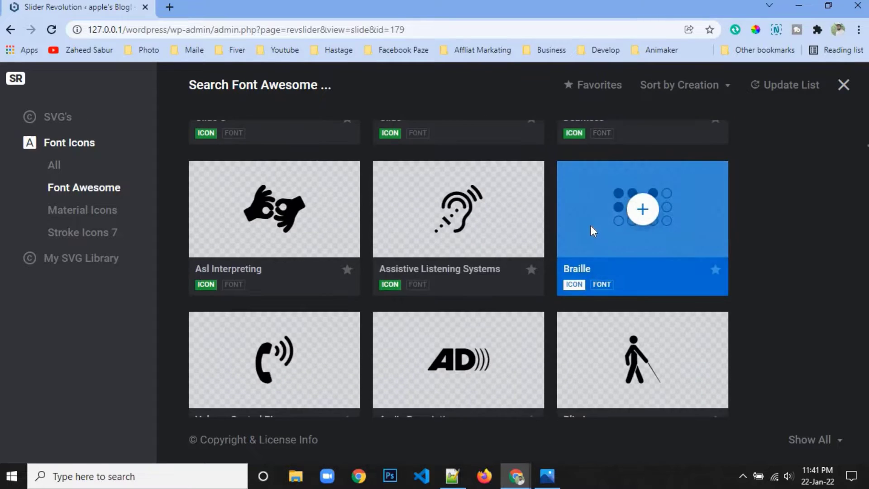
- Search the Font Awesome icons for "h", browse the list for a house icon, and close the icon library
{"action": "left_click", "coordinate": [302, 85]}
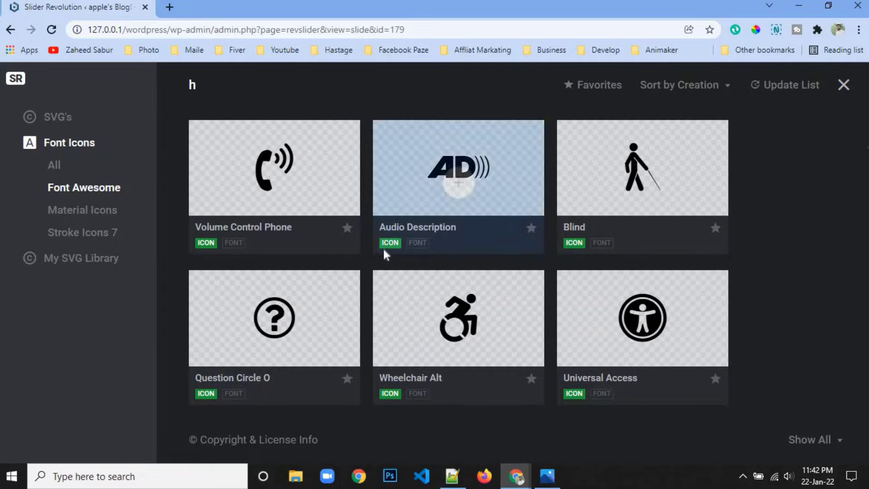
{"action": "scroll", "coordinate": [384, 247], "scroll_direction": "up", "scroll_amount": 3}
{"action": "scroll", "coordinate": [385, 245], "scroll_direction": "down", "scroll_amount": 8}
{"action": "scroll", "coordinate": [389, 251], "scroll_direction": "down", "scroll_amount": 5}
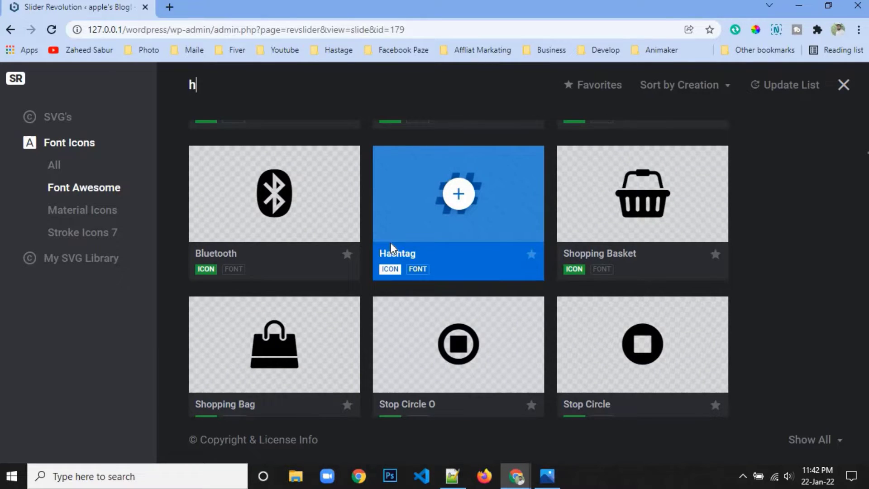
{"action": "scroll", "coordinate": [390, 242], "scroll_direction": "down", "scroll_amount": 10}
{"action": "scroll", "coordinate": [390, 243], "scroll_direction": "down", "scroll_amount": 7}
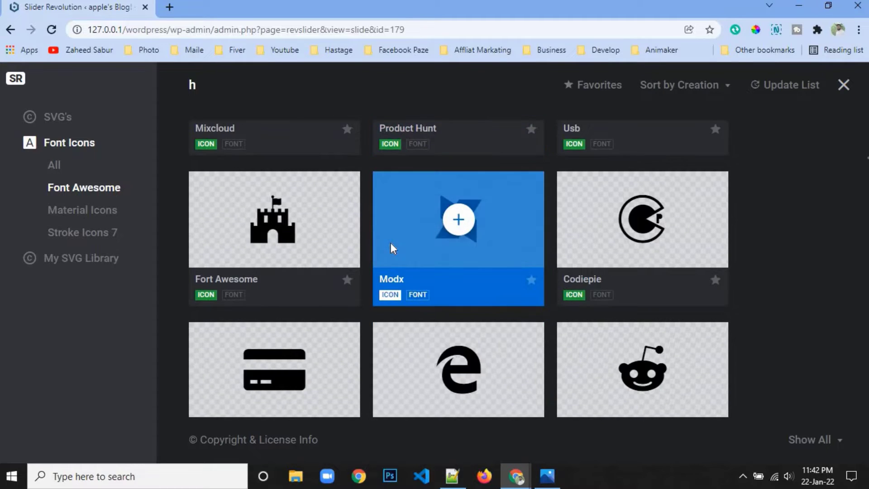
{"action": "scroll", "coordinate": [390, 243], "scroll_direction": "down", "scroll_amount": 8}
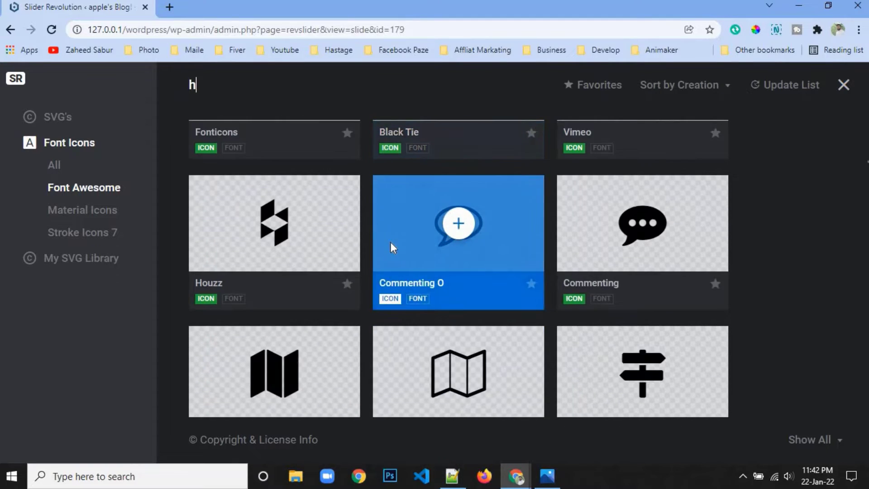
{"action": "scroll", "coordinate": [390, 243], "scroll_direction": "down", "scroll_amount": 8}
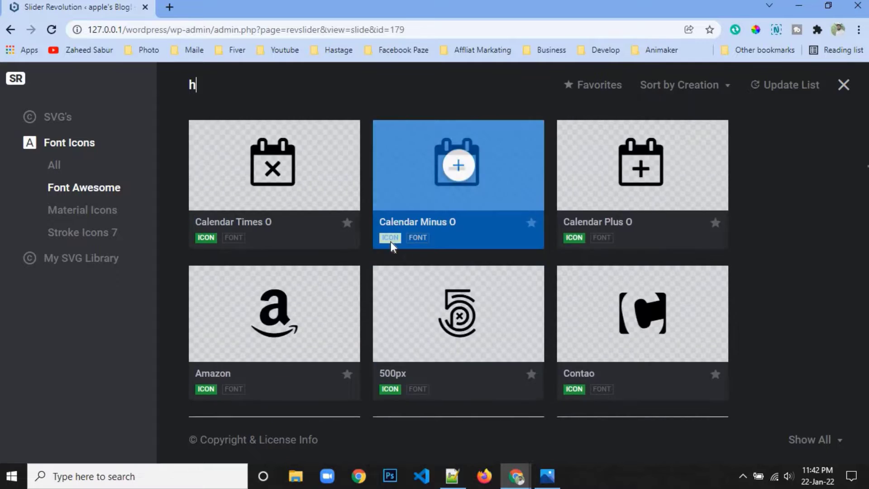
{"action": "scroll", "coordinate": [390, 242], "scroll_direction": "down", "scroll_amount": 8}
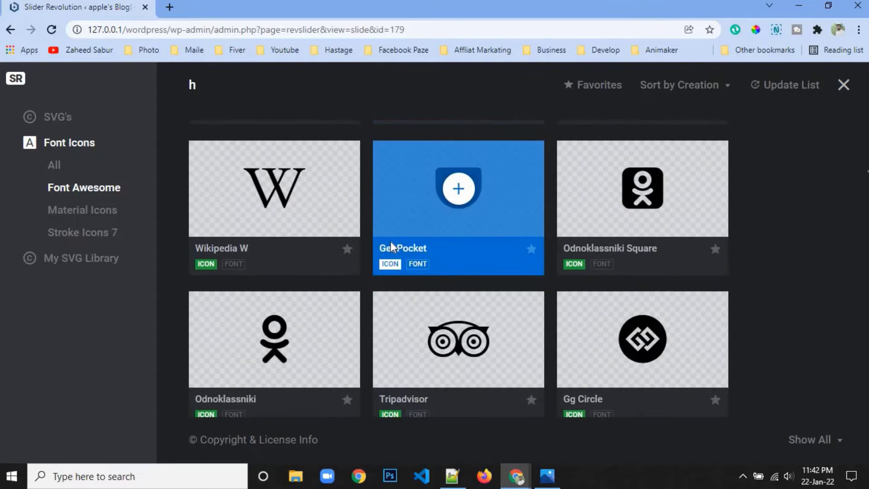
{"action": "scroll", "coordinate": [391, 243], "scroll_direction": "down", "scroll_amount": 8}
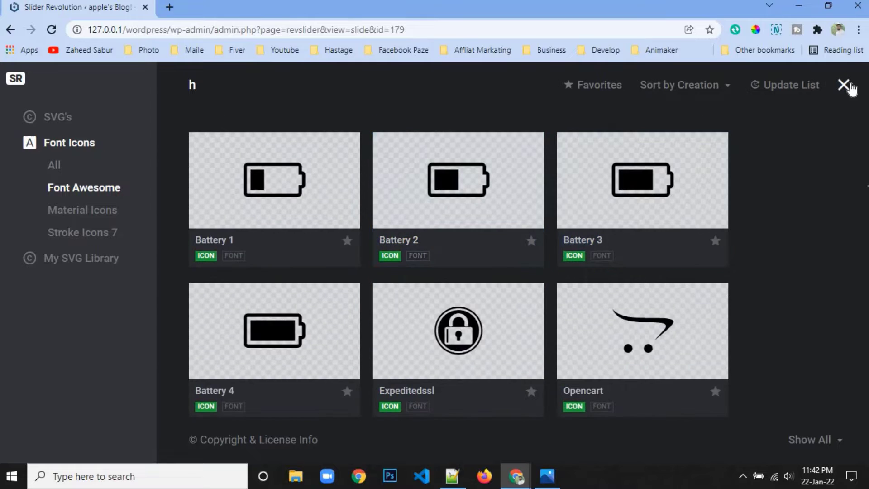
{"action": "left_click", "coordinate": [844, 84]}
- Move the house icon beside the MY APARTMENT heading at X about 169px and align both layers vertically to the middle
{"action": "left_click_drag", "start_coordinate": [78, 198], "coordinate": [180, 226]}
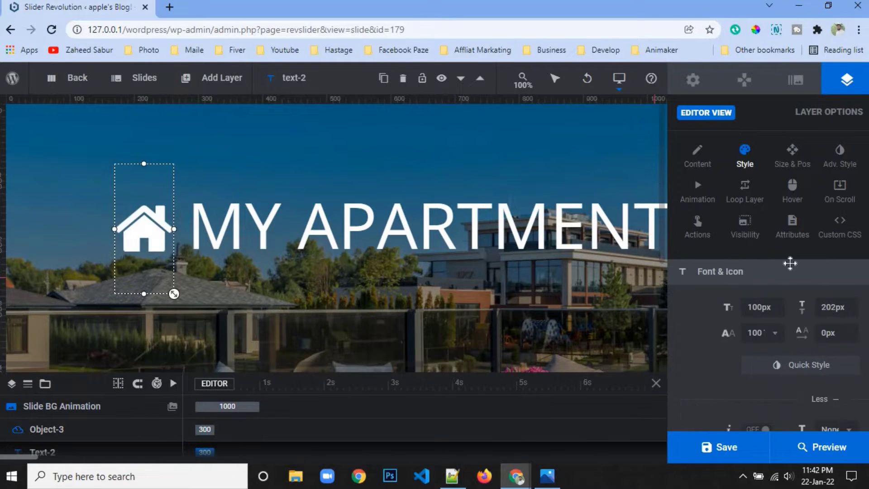
{"action": "left_click", "coordinate": [792, 154]}
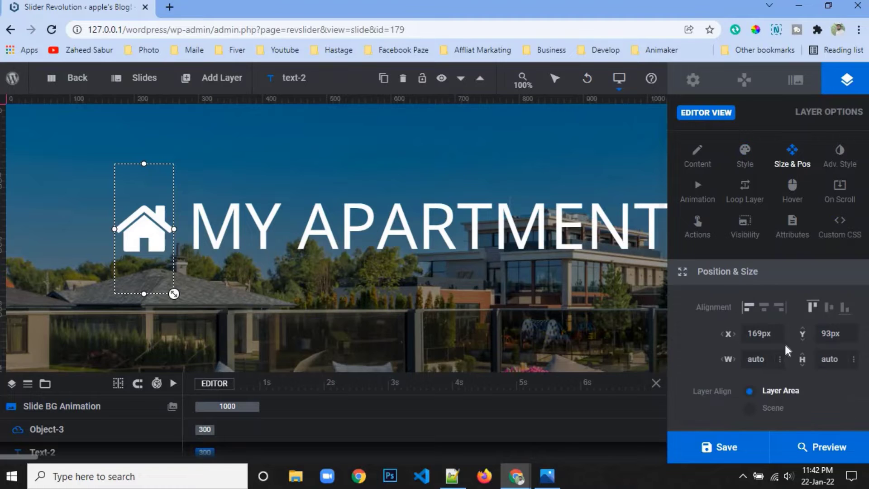
{"action": "left_click", "coordinate": [797, 309]}
{"action": "left_click", "coordinate": [397, 237]}
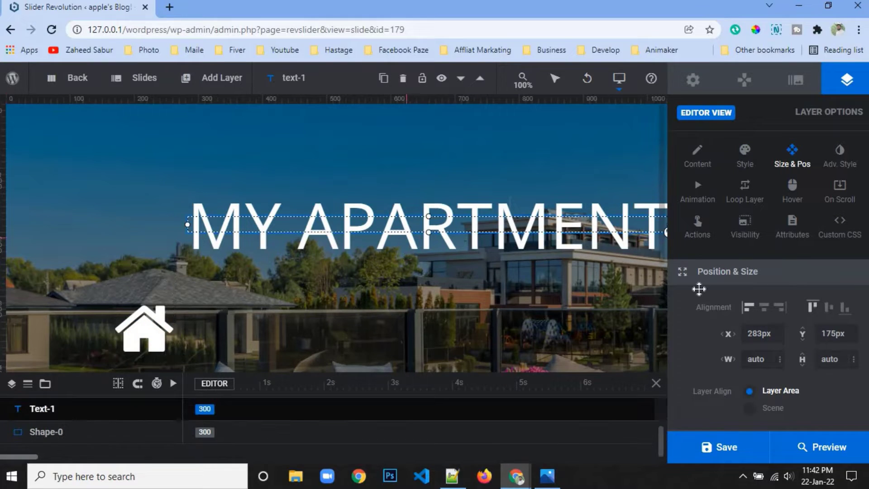
{"action": "left_click", "coordinate": [828, 308]}
{"action": "scroll", "coordinate": [367, 235], "scroll_direction": "down", "scroll_amount": 4}
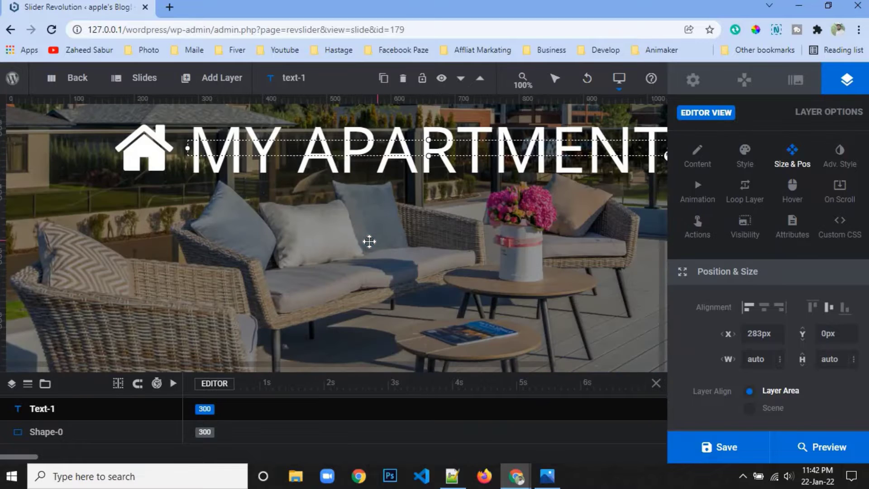
- Check the text and icon placement in Hostel 2.png and compare it with a preview of the slider
{"action": "left_click", "coordinate": [548, 476]}
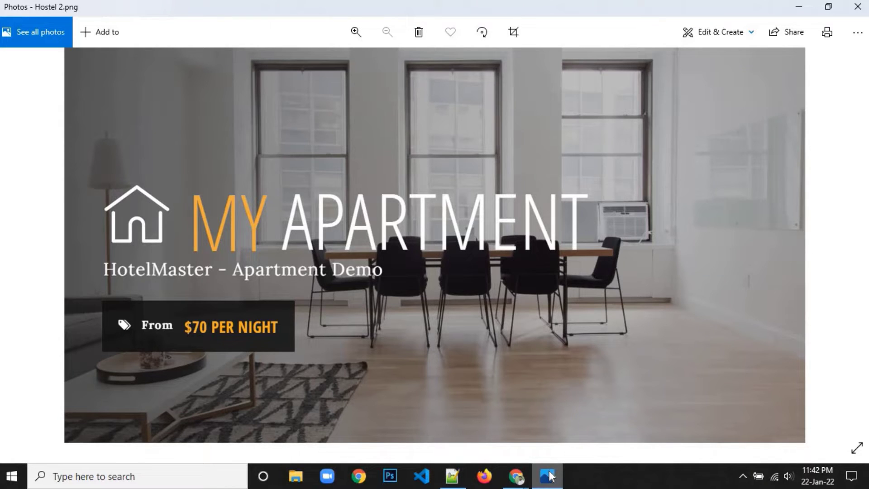
{"action": "left_click", "coordinate": [549, 475]}
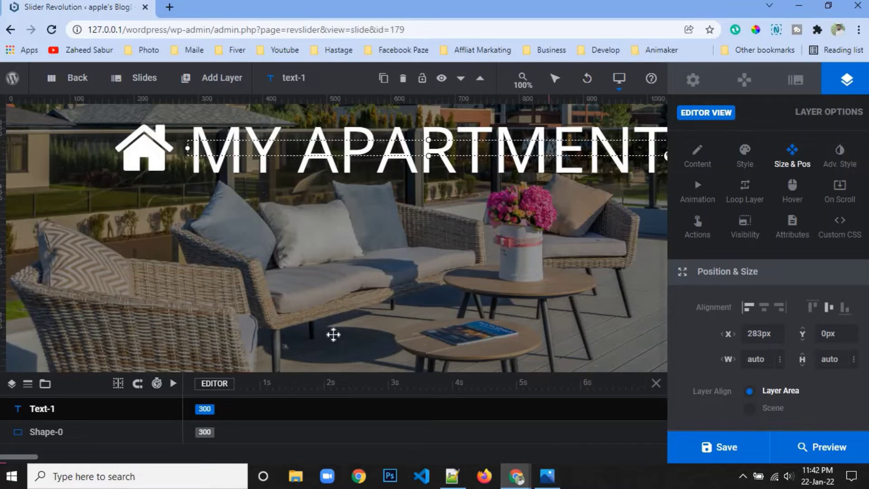
{"action": "left_click", "coordinate": [817, 448]}
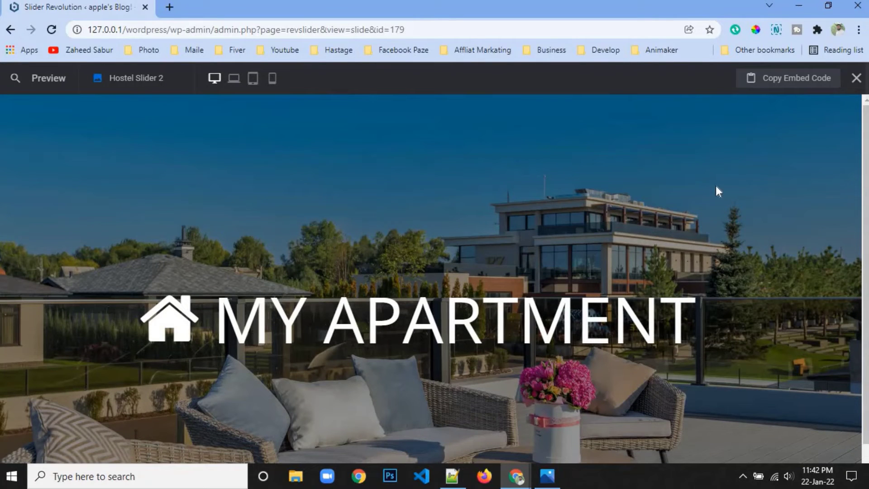
{"action": "left_click", "coordinate": [855, 82]}
- Shift the house icon left to X about 89px and the MY APARTMENT heading to X about 200px
{"action": "left_click_drag", "start_coordinate": [151, 156], "coordinate": [97, 156]}
{"action": "left_click_drag", "start_coordinate": [280, 146], "coordinate": [227, 148]}
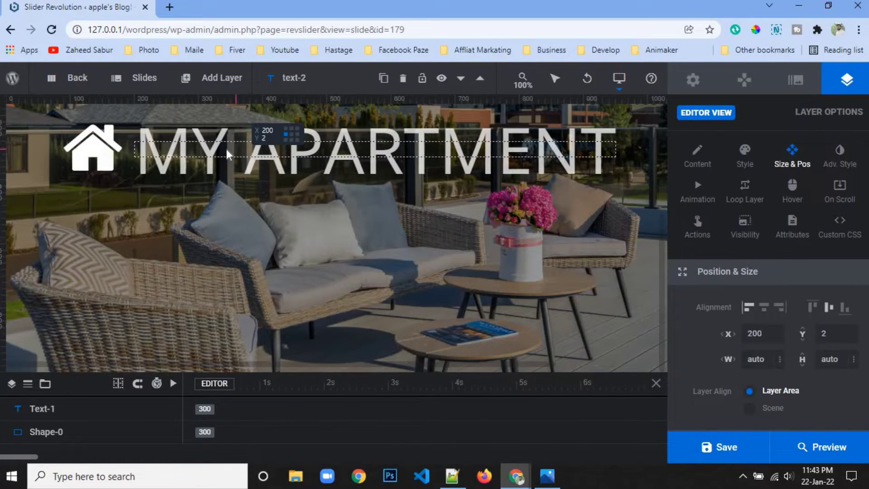
- Set the house icon's vertical offset to -50px
{"action": "left_click", "coordinate": [119, 166]}
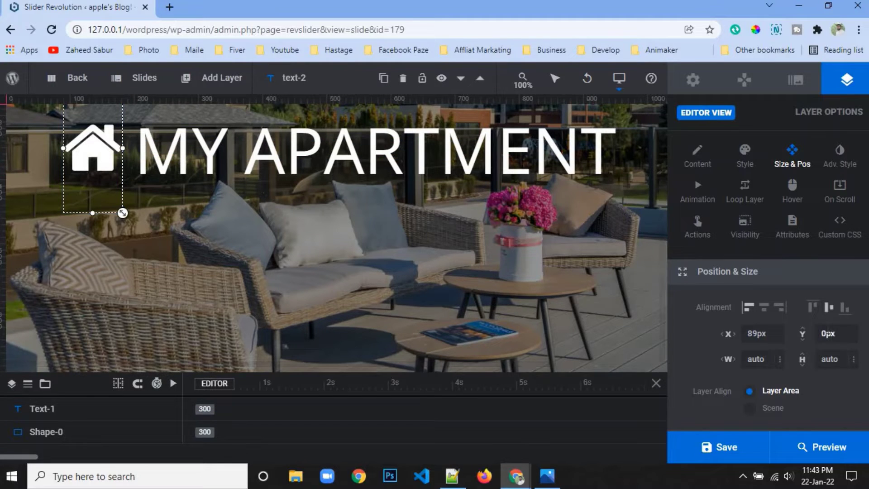
{"action": "double_click", "coordinate": [828, 334]}
{"action": "type", "text": "-50"}
{"action": "key", "text": "Return"}
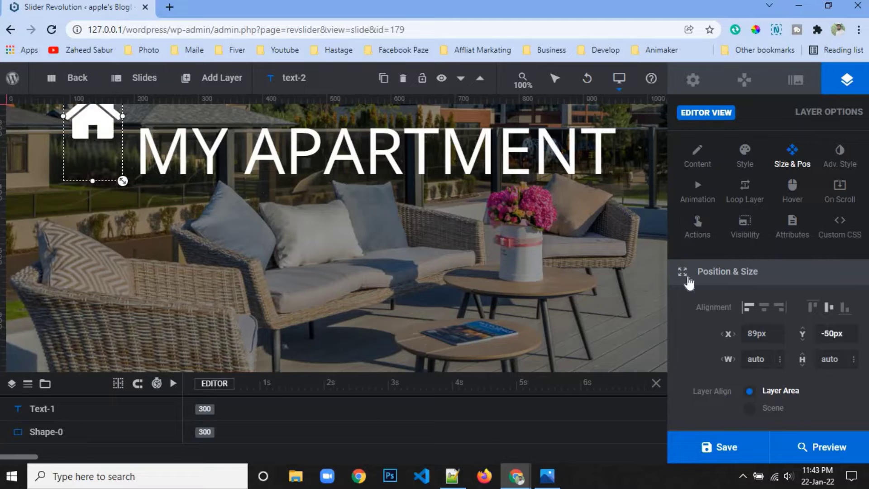
- Set the MY APARTMENT heading's vertical offset to -50px
{"action": "left_click", "coordinate": [375, 140]}
{"action": "double_click", "coordinate": [828, 334]}
{"action": "type", "text": "-"}
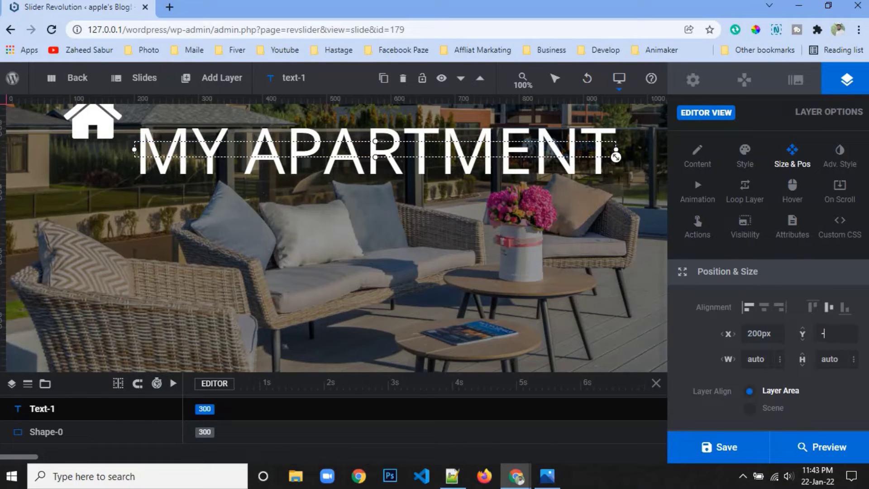
{"action": "type", "text": "50"}
{"action": "key", "text": "Return"}
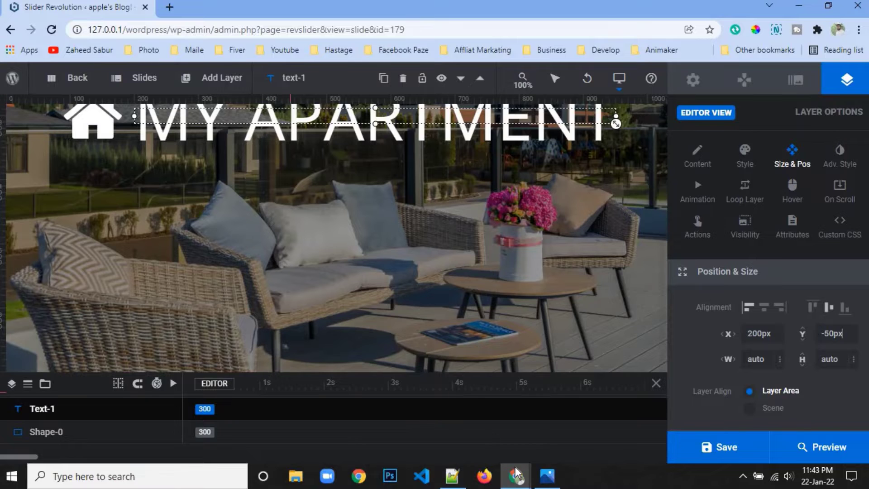
- Check the subtitle in Hostel 2.png and add a new text layer for it to the slide
{"action": "left_click", "coordinate": [545, 480]}
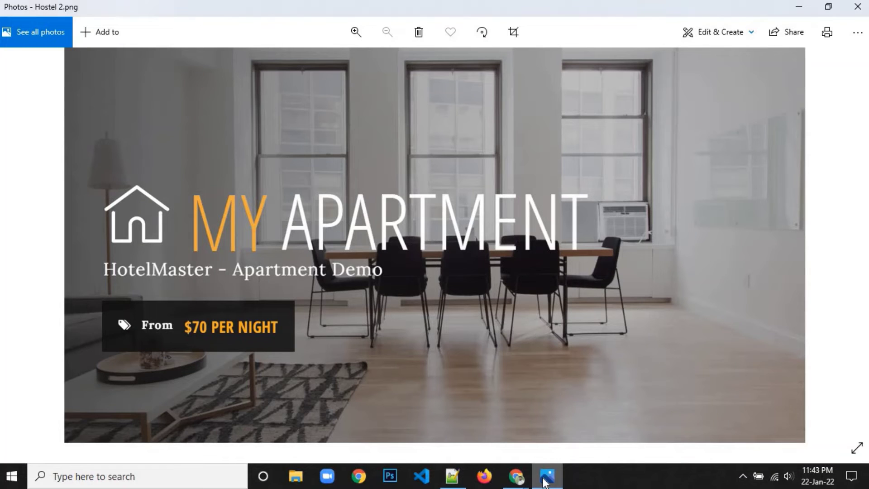
{"action": "left_click", "coordinate": [546, 480]}
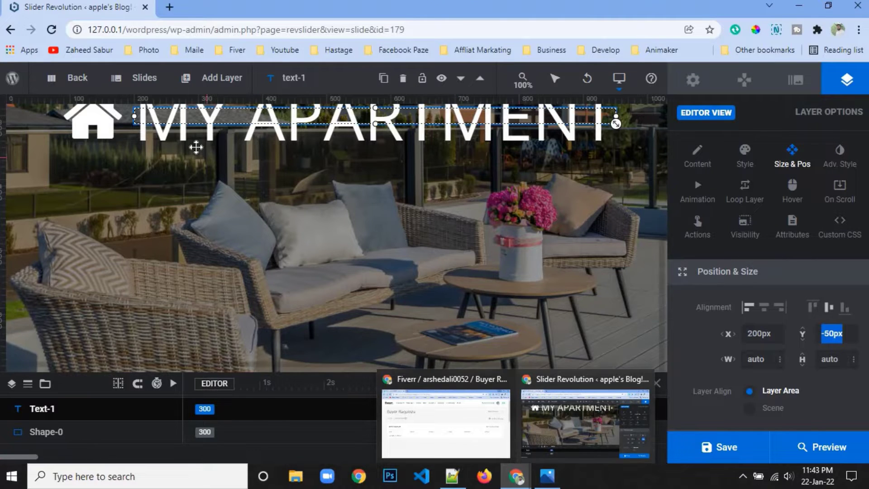
{"action": "mouse_move", "coordinate": [201, 83]}
{"action": "left_click", "coordinate": [195, 104]}
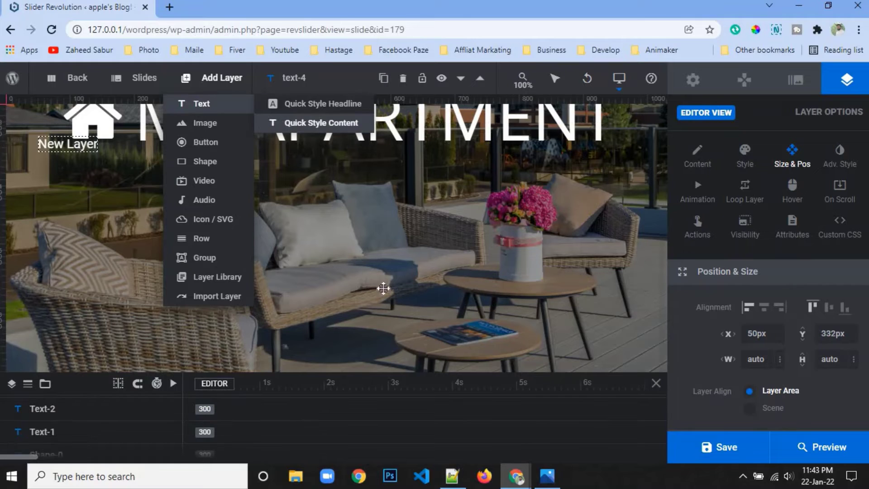
- Switch to Notepad++ and copy the line "hotelmaster - apartment demo" from mannan.html
{"action": "left_click", "coordinate": [452, 475]}
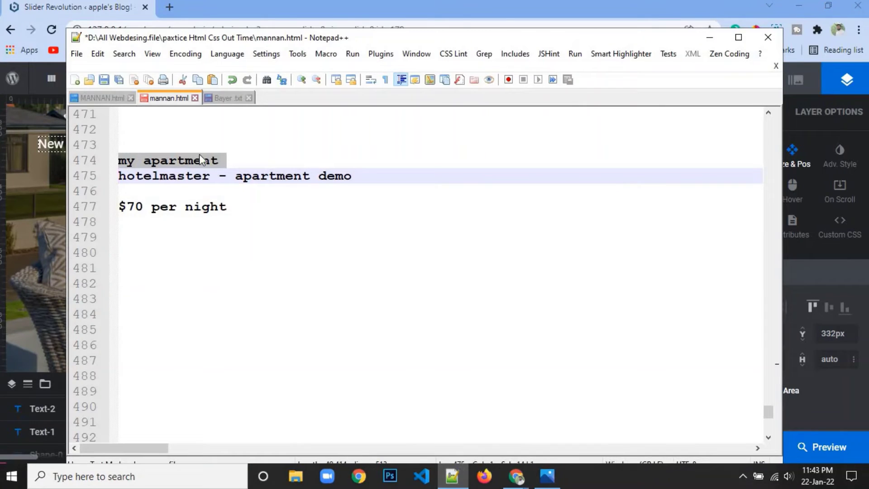
{"action": "left_click", "coordinate": [200, 175]}
{"action": "triple_click", "coordinate": [201, 176]}
{"action": "right_click", "coordinate": [200, 176]}
{"action": "left_click", "coordinate": [247, 196]}
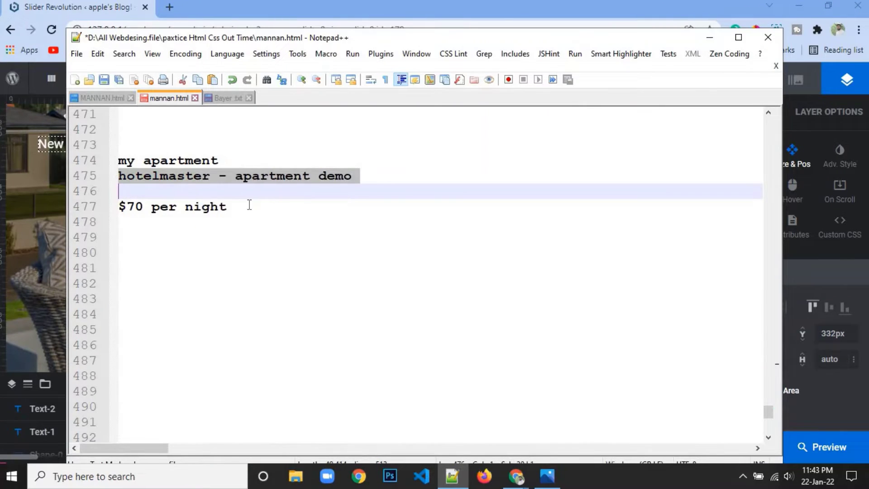
{"action": "left_click", "coordinate": [714, 42]}
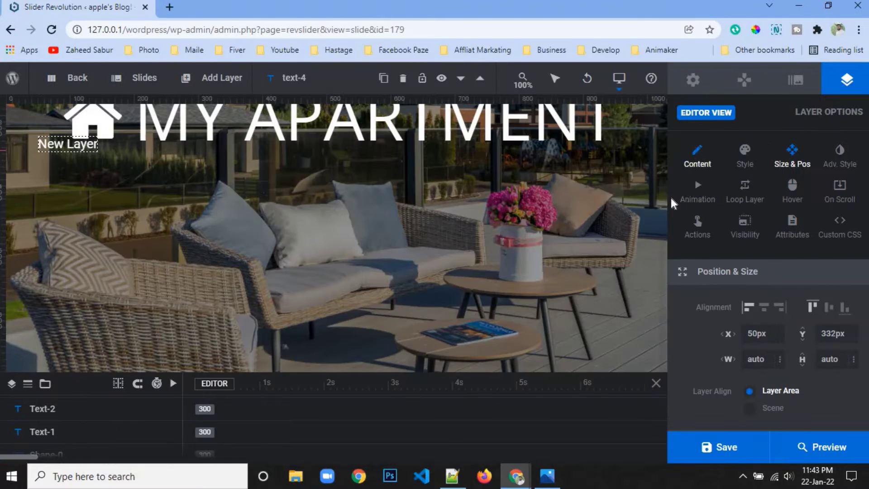
- Replace the new text layer's content with the copied "hotelmaster - apartment demo" line
{"action": "left_click", "coordinate": [697, 158]}
{"action": "double_click", "coordinate": [727, 336]}
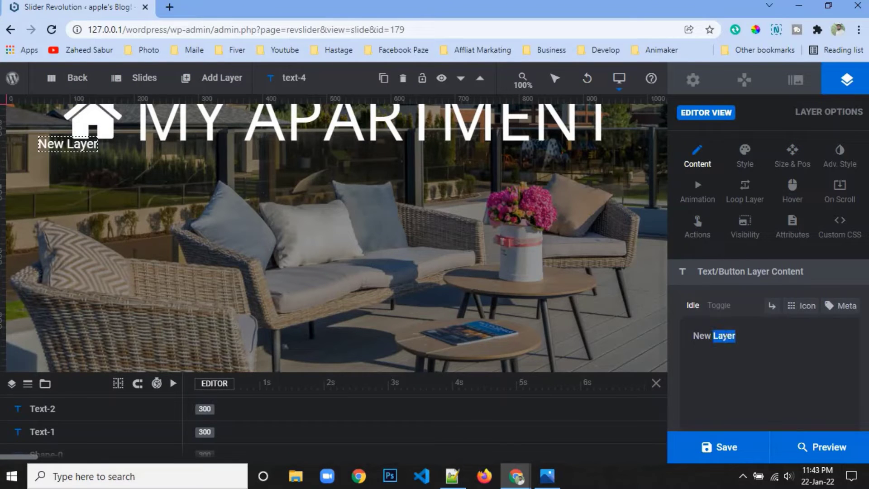
{"action": "left_click", "coordinate": [727, 336]}
{"action": "triple_click", "coordinate": [724, 335]}
{"action": "right_click", "coordinate": [719, 334]}
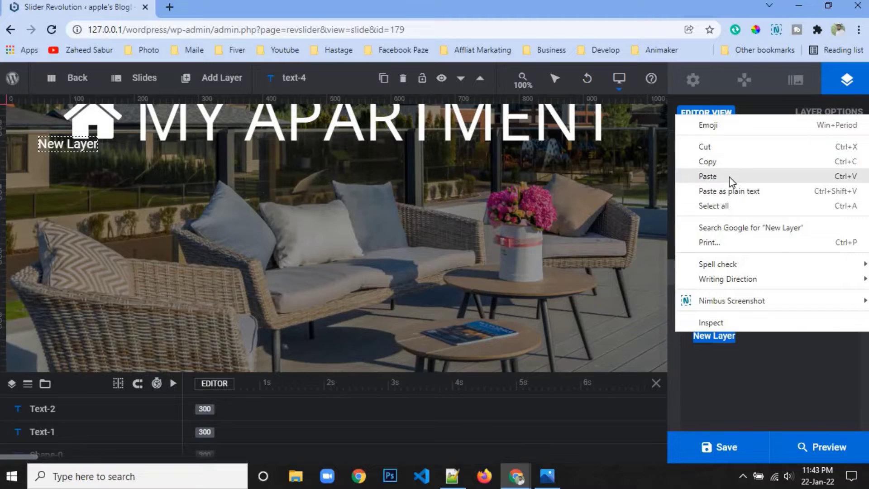
{"action": "left_click", "coordinate": [729, 176]}
- Style the subtitle in uppercase with a 25px font size and a font weight of 500
{"action": "left_click", "coordinate": [745, 160]}
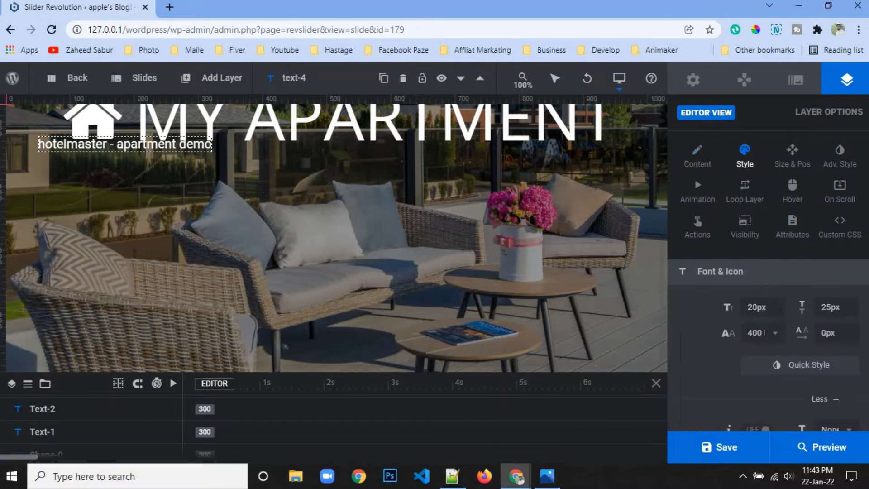
{"action": "scroll", "coordinate": [769, 289], "scroll_direction": "down", "scroll_amount": 3}
{"action": "left_click", "coordinate": [767, 333]}
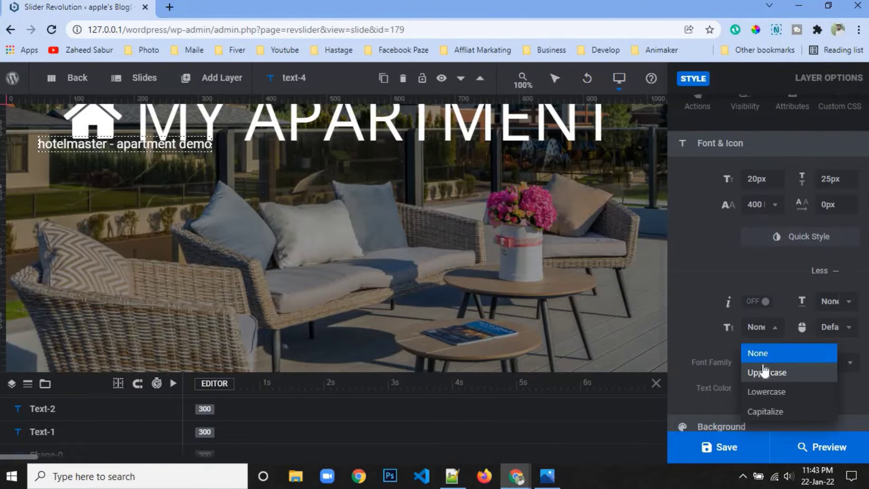
{"action": "left_click", "coordinate": [766, 372]}
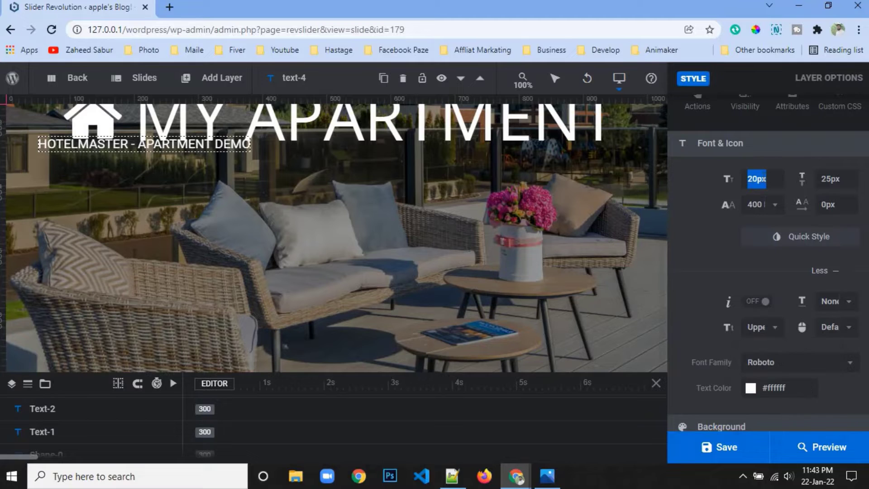
{"action": "type", "text": "30px"}
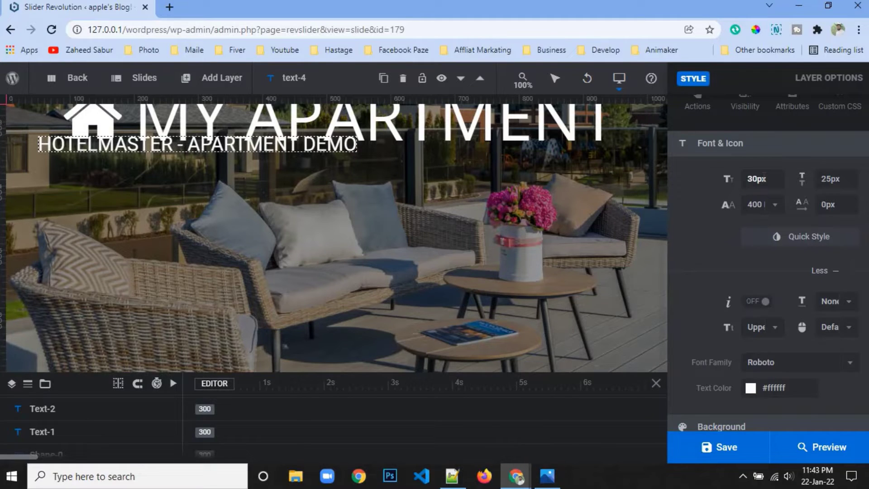
{"action": "double_click", "coordinate": [762, 179]}
{"action": "type", "text": "25px"}
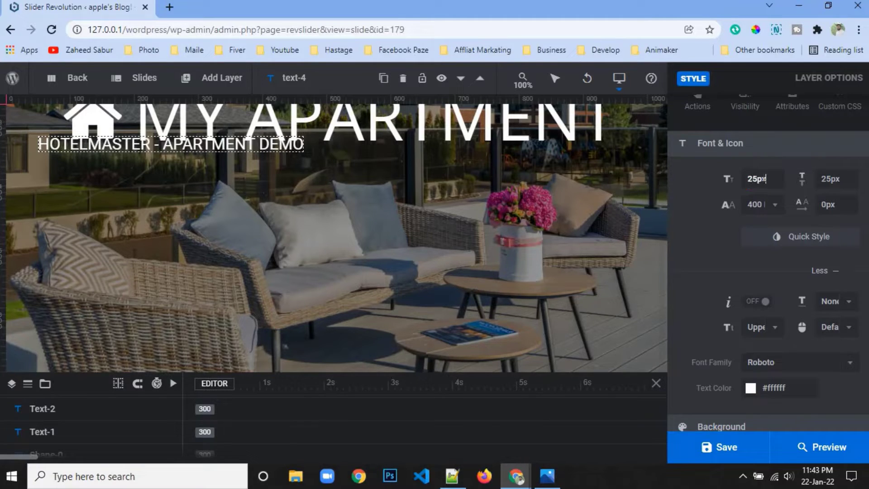
{"action": "left_click", "coordinate": [754, 204]}
{"action": "left_click", "coordinate": [752, 287]}
- Move the subtitle below the house icon at X about 94px and Y about 382px, and compare it with Hostel 2.png
{"action": "left_click_drag", "start_coordinate": [210, 147], "coordinate": [238, 179]}
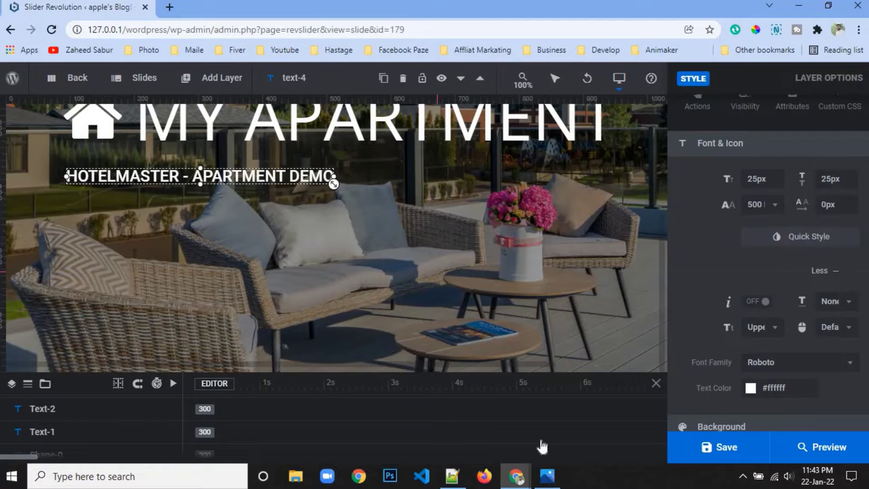
{"action": "left_click", "coordinate": [548, 477]}
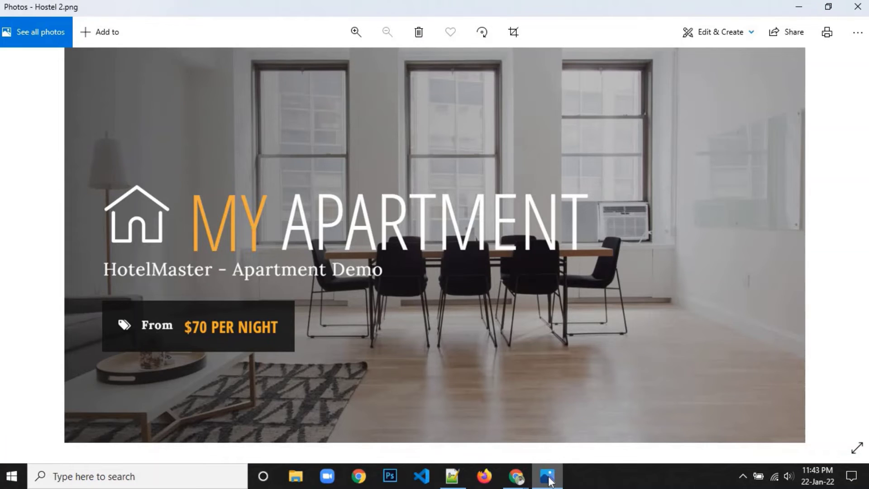
{"action": "left_click", "coordinate": [548, 477]}
{"action": "left_click", "coordinate": [123, 185]}
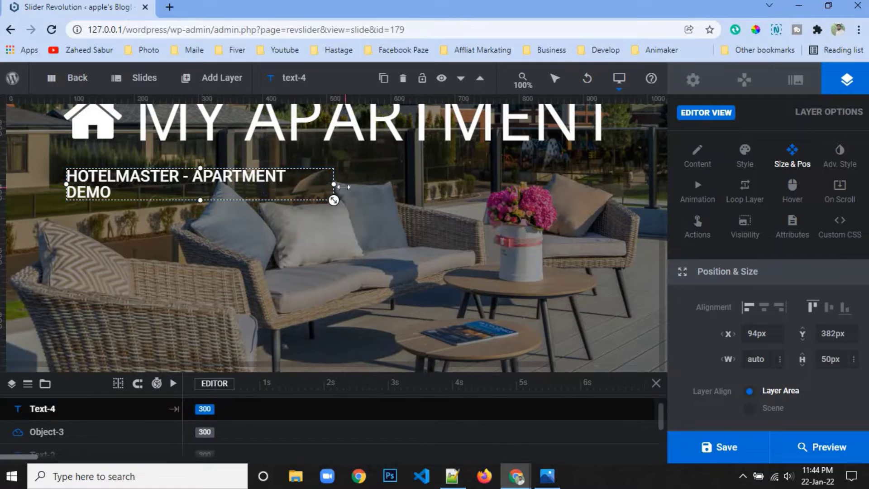
{"action": "left_click", "coordinate": [336, 221]}
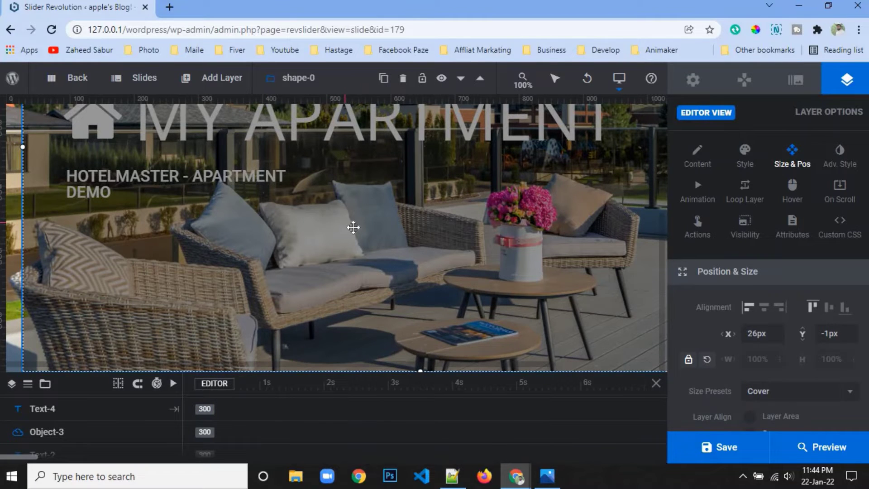
{"action": "key", "text": "ctrl+z"}
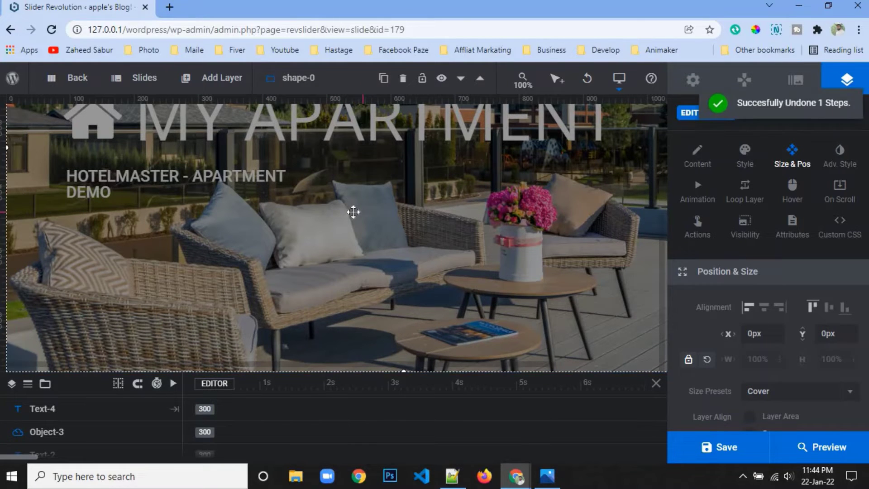
{"action": "left_click", "coordinate": [104, 411]}
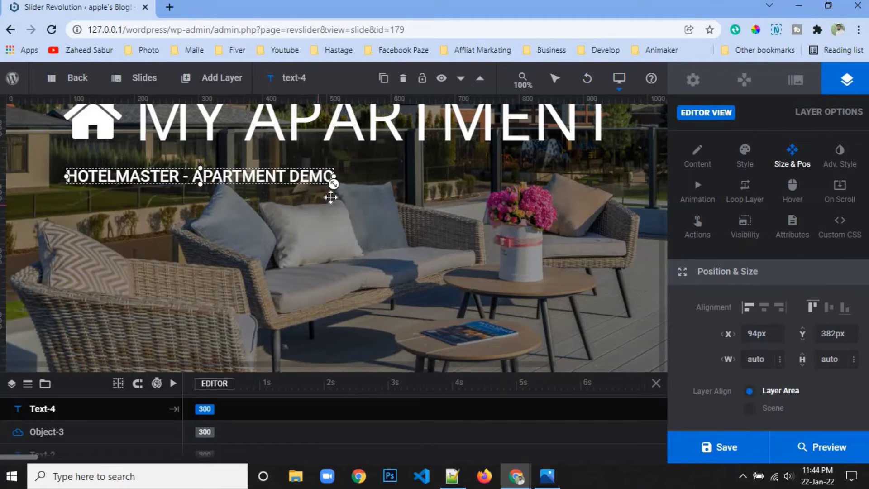
{"action": "left_click", "coordinate": [426, 197]}
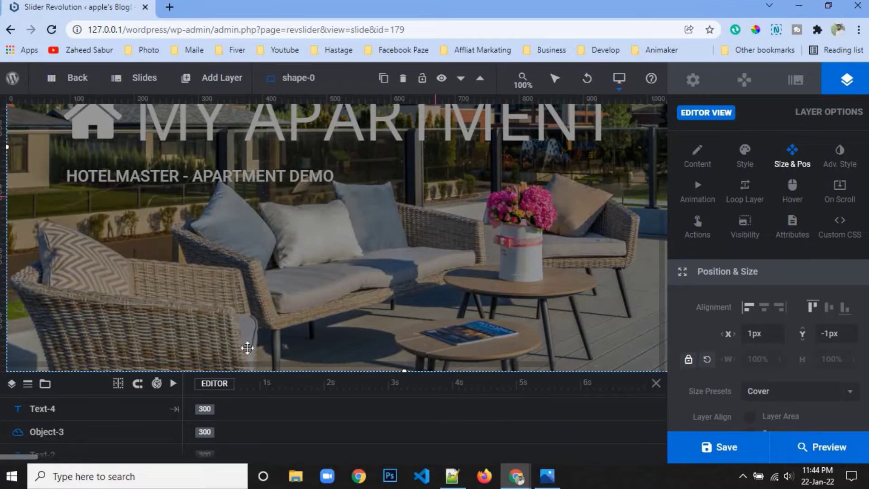
{"action": "left_click", "coordinate": [98, 410]}
{"action": "left_click", "coordinate": [287, 131]}
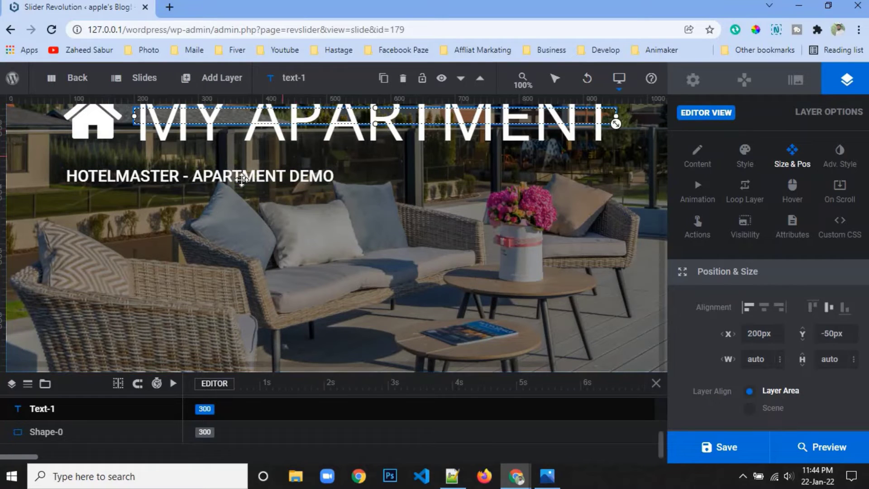
- Align the subtitle with the house icon by setting both layers' X position to 90px, and save the slide
{"action": "left_click_drag", "start_coordinate": [237, 180], "coordinate": [248, 179]}
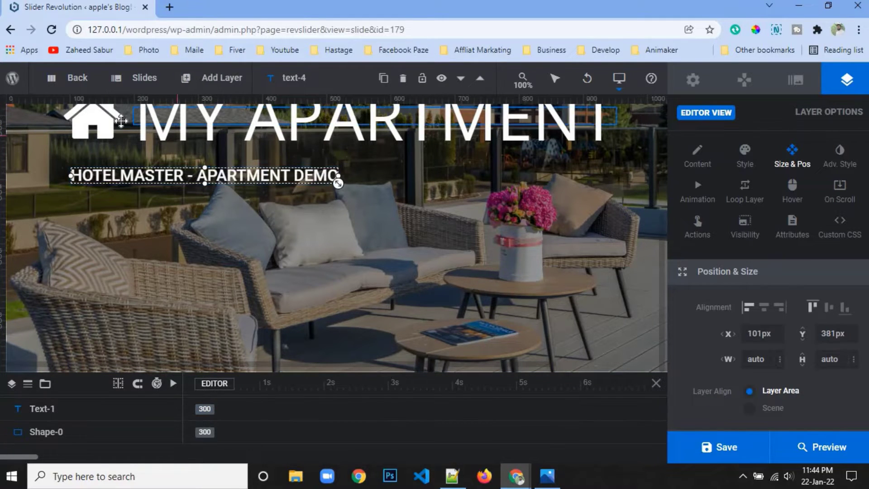
{"action": "left_click", "coordinate": [95, 127]}
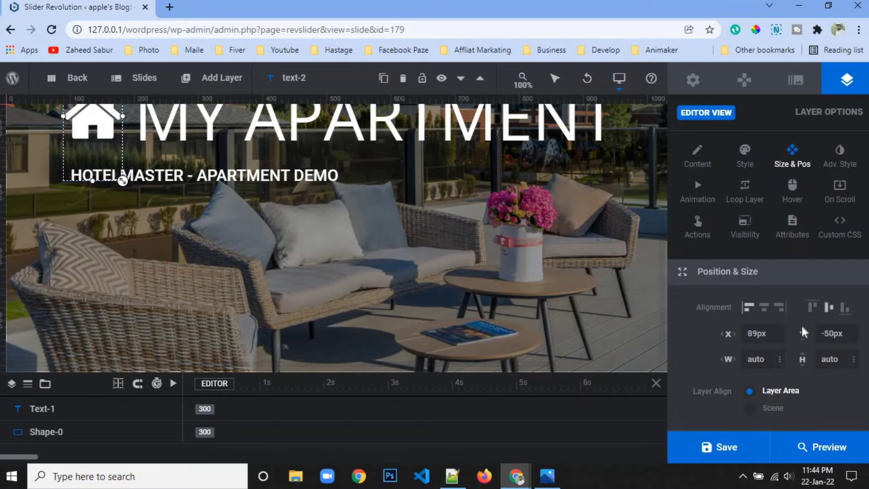
{"action": "left_click", "coordinate": [754, 333]}
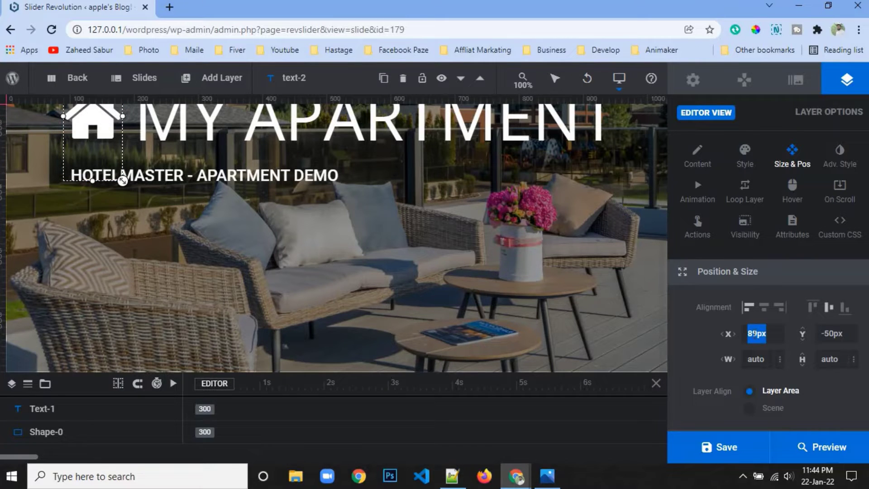
{"action": "type", "text": "90px"}
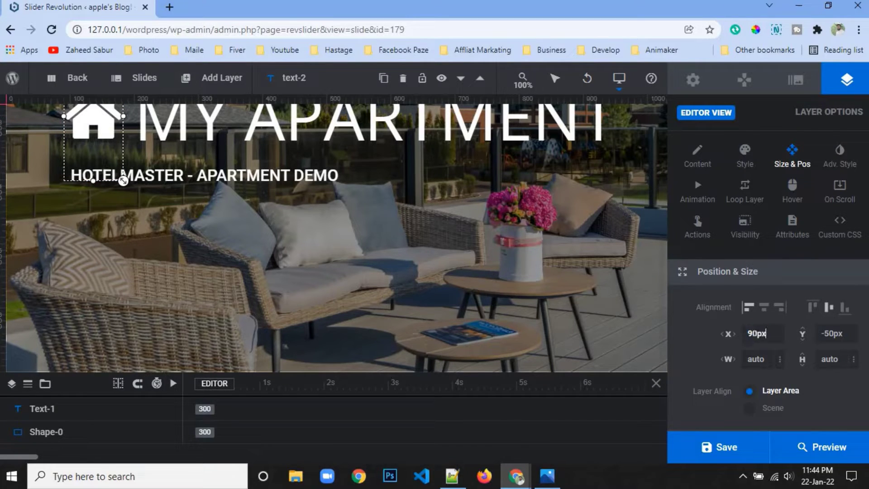
{"action": "left_click", "coordinate": [259, 176]}
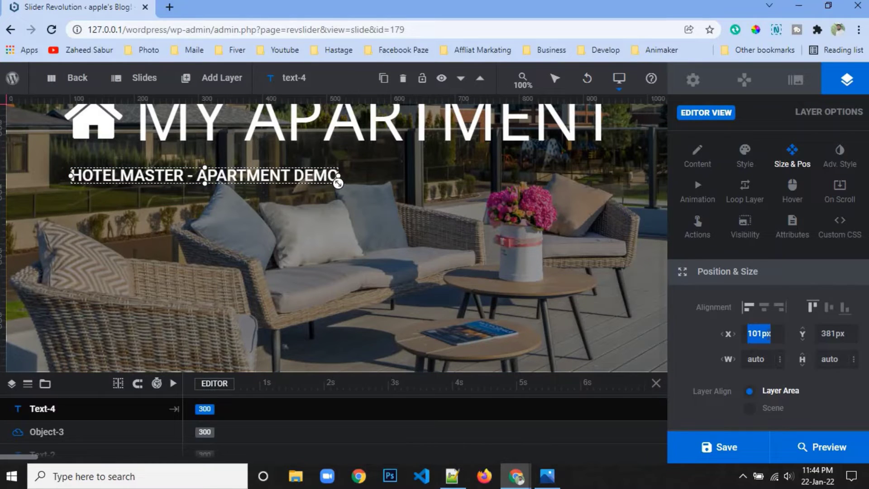
{"action": "type", "text": "90px"}
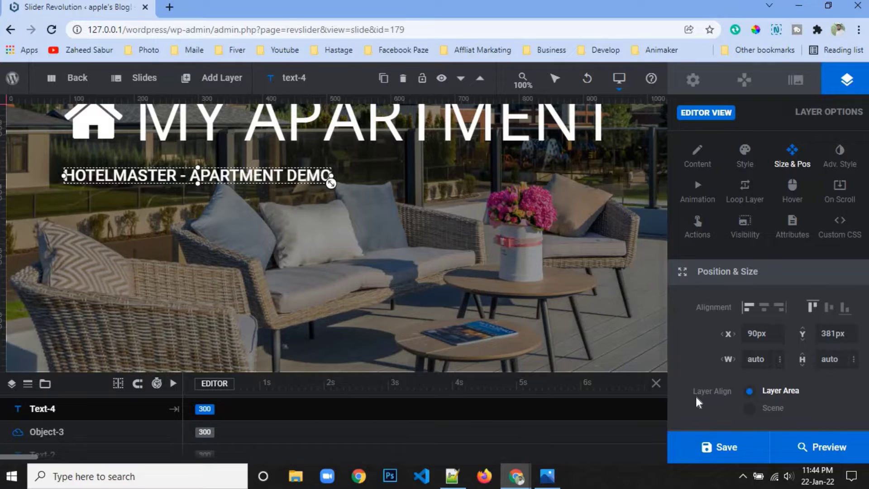
{"action": "left_click", "coordinate": [720, 446]}
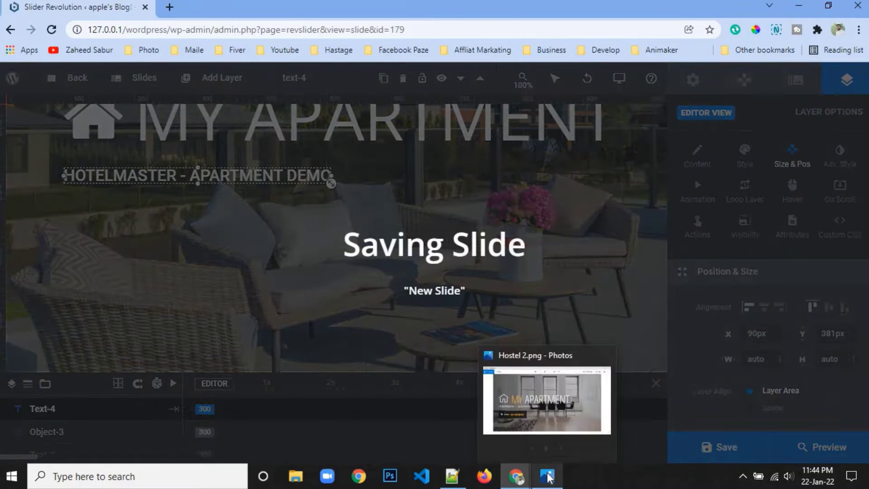
- Check the price box in Hostel 2.png and add a shape layer for it to the slide
{"action": "left_click", "coordinate": [547, 476]}
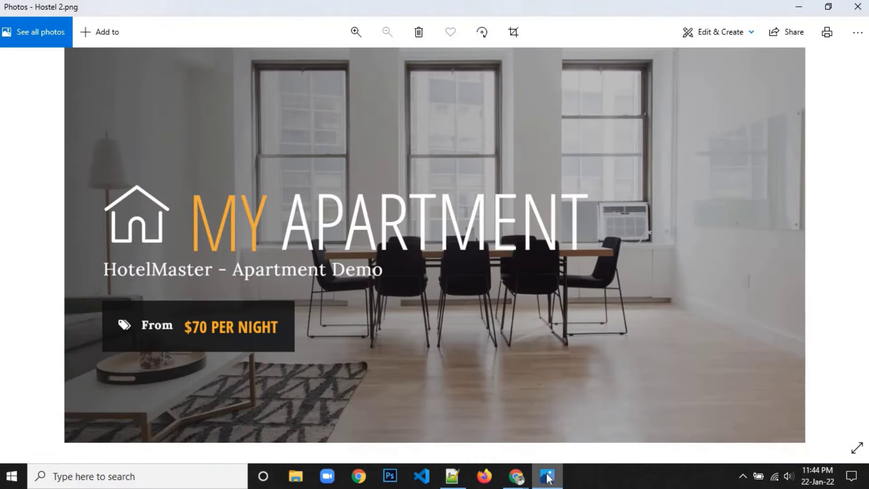
{"action": "left_click", "coordinate": [547, 476]}
{"action": "left_click", "coordinate": [546, 475]}
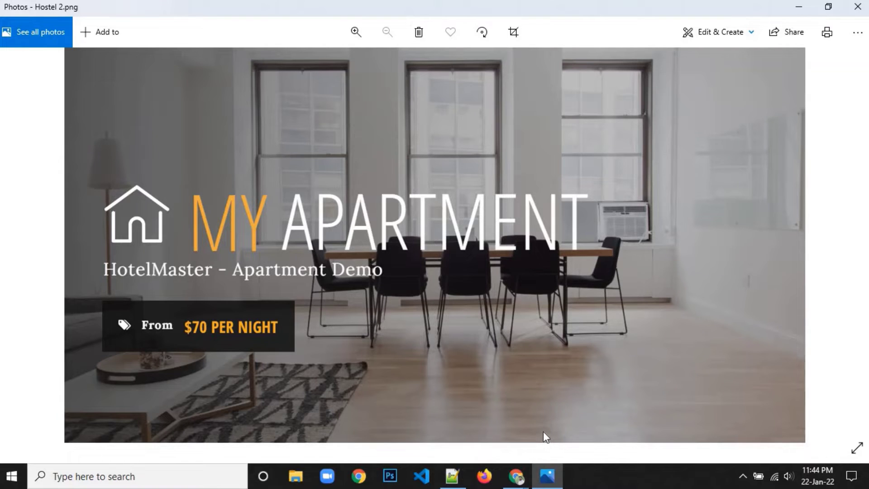
{"action": "left_click", "coordinate": [547, 476]}
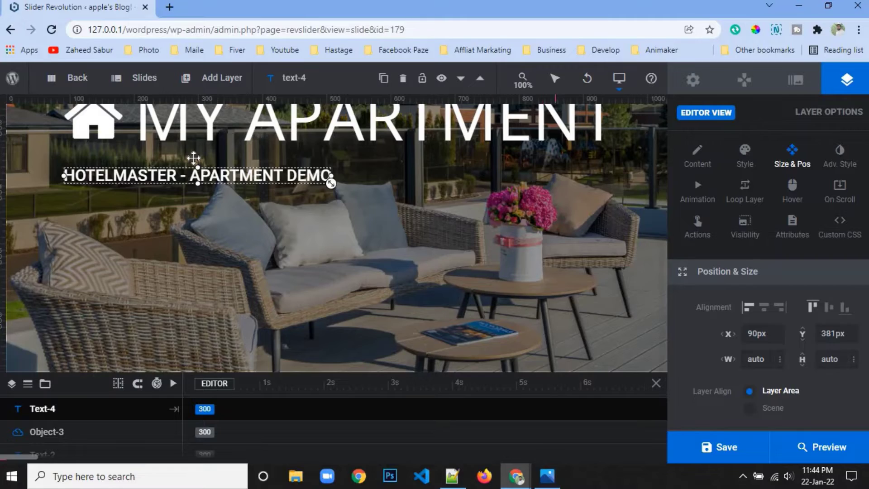
{"action": "mouse_move", "coordinate": [201, 84]}
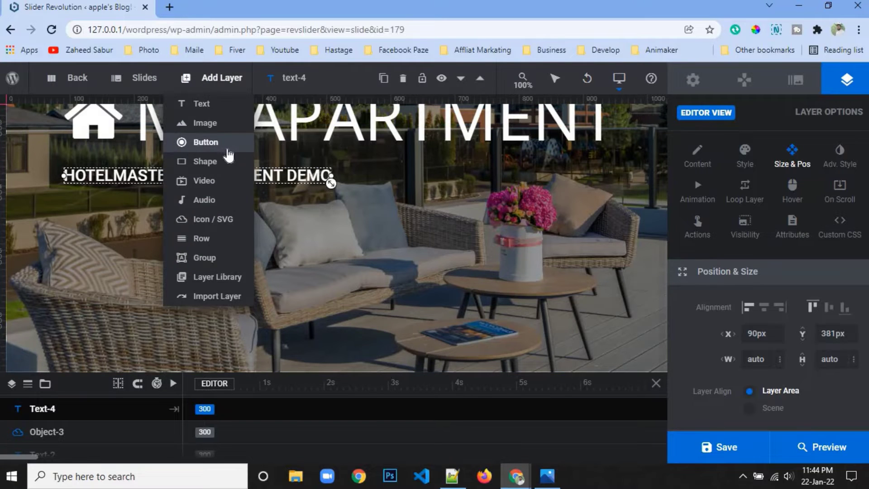
{"action": "left_click", "coordinate": [216, 161]}
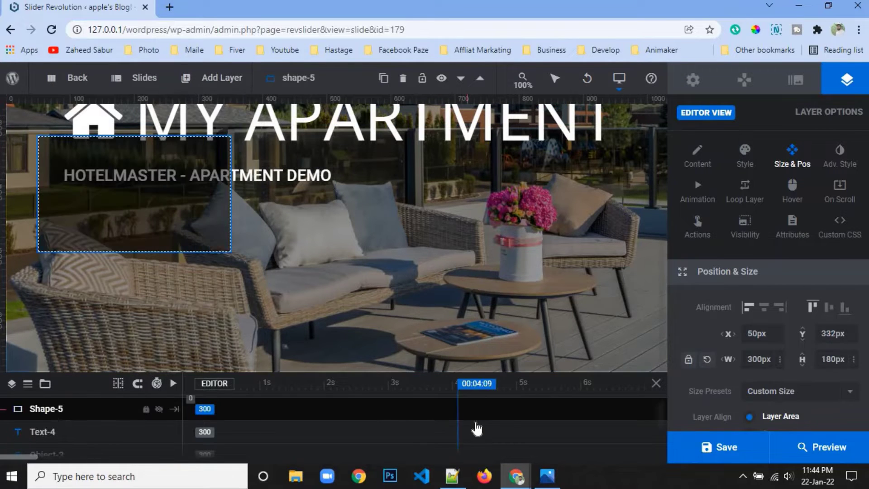
- Reduce the price box shape to about 74px high and place it below the subtitle at X about 77px and Y about 440px, comparing with Hostel 2.png
{"action": "left_click", "coordinate": [553, 483]}
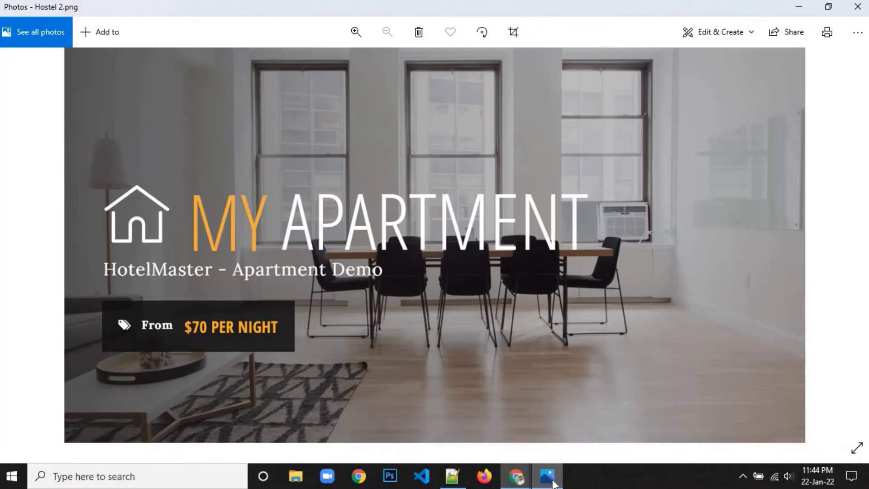
{"action": "left_click", "coordinate": [553, 483]}
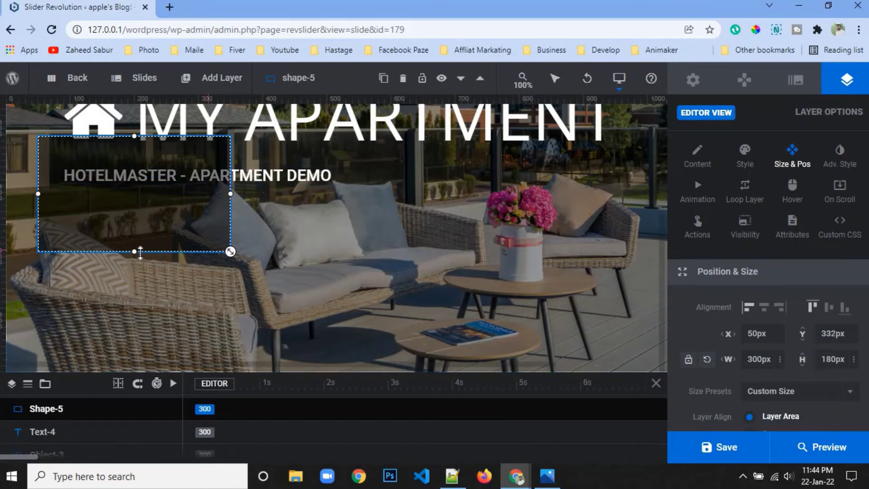
{"action": "left_click_drag", "start_coordinate": [141, 251], "coordinate": [163, 224]}
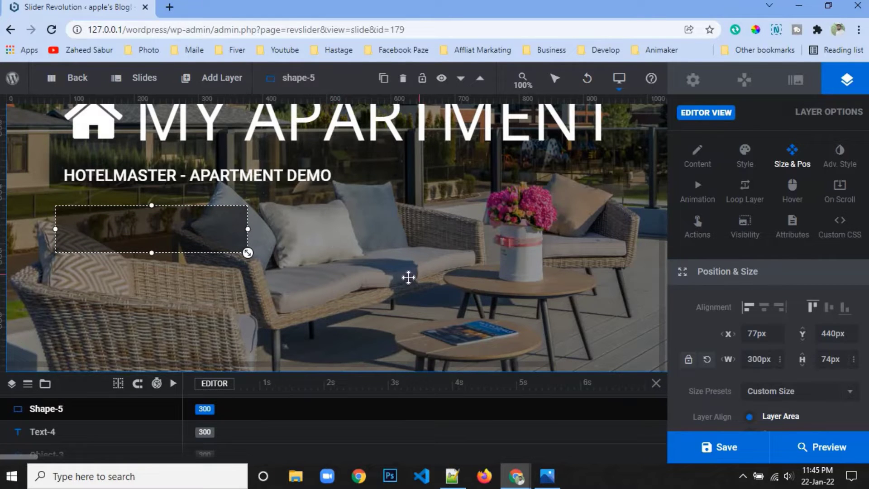
{"action": "left_click", "coordinate": [546, 478]}
{"action": "left_click", "coordinate": [547, 479]}
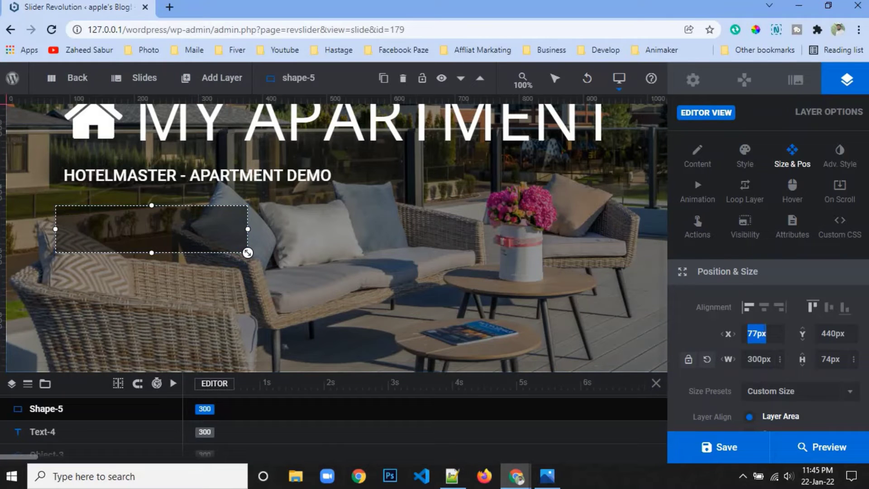
- Align the price box shape with the subtitle by setting its X position to 90px
{"action": "type", "text": "920"}
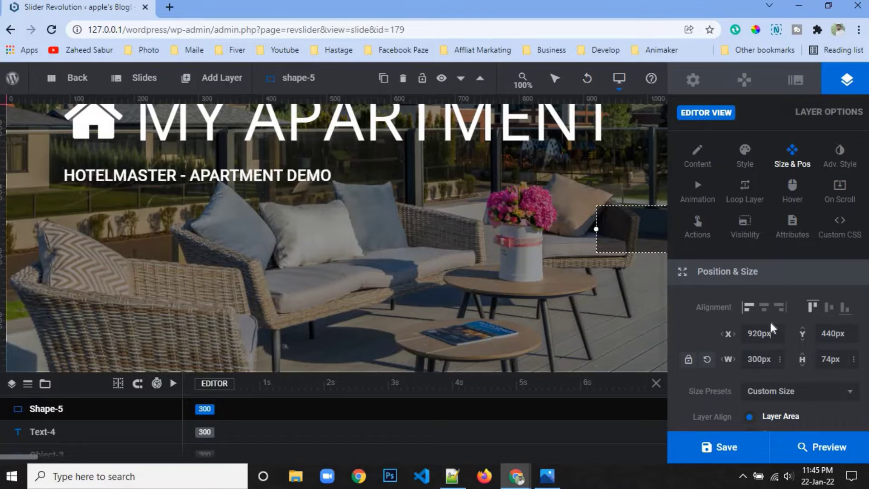
{"action": "double_click", "coordinate": [763, 334]}
{"action": "type", "text": "90"}
{"action": "key", "text": "Return"}
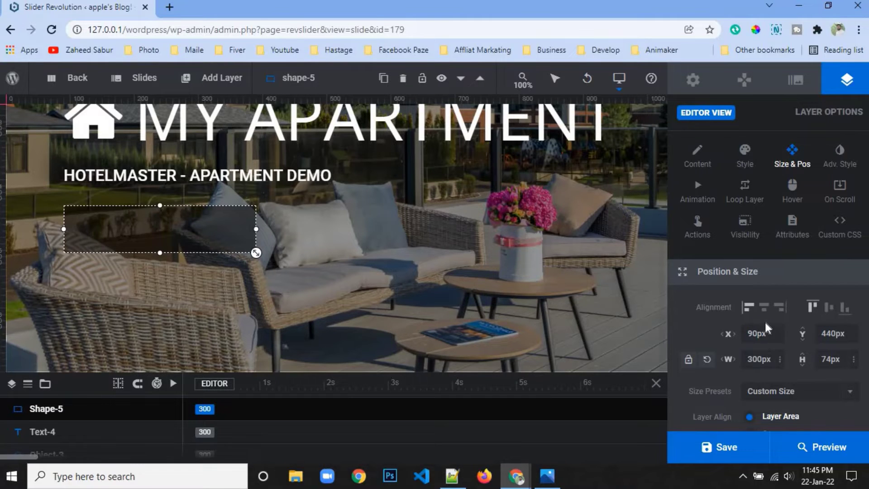
- Check the price box contents in Hostel 2.png and add a text layer for its icon
{"action": "left_click", "coordinate": [548, 477]}
{"action": "left_click", "coordinate": [558, 480]}
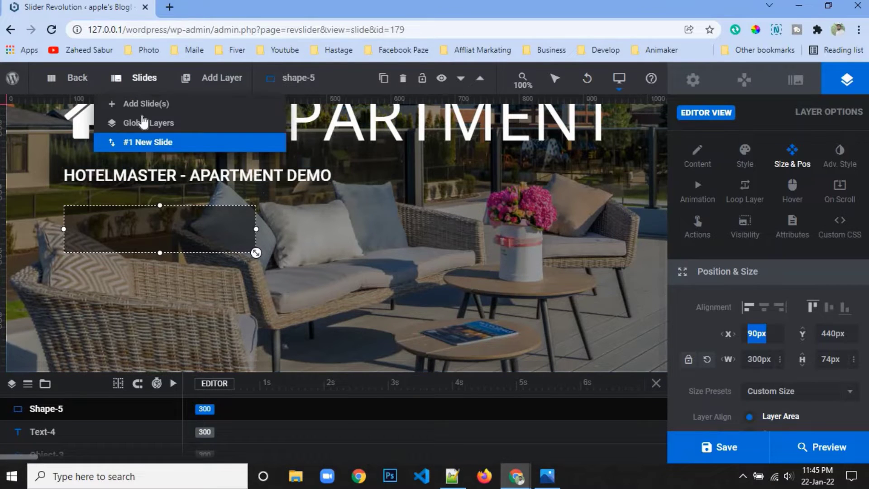
{"action": "mouse_move", "coordinate": [211, 77]}
{"action": "left_click", "coordinate": [210, 113]}
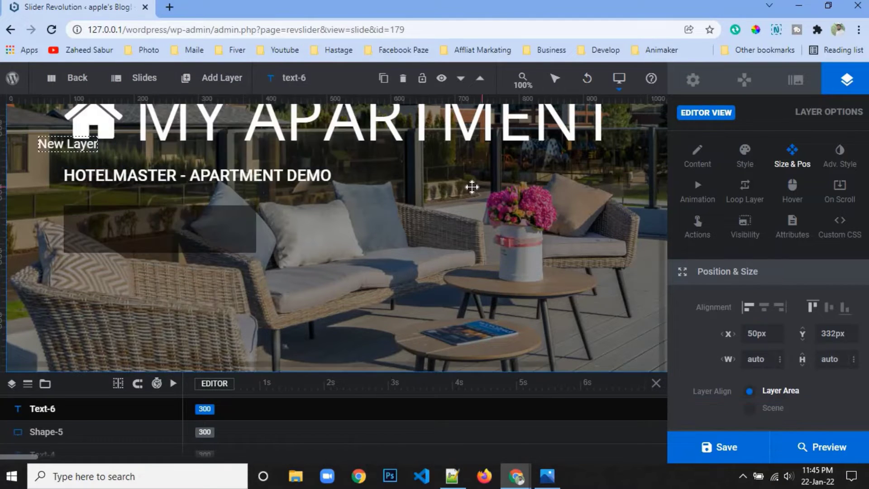
- Clear the new text layer's placeholder content and open the icon library for it
{"action": "scroll", "coordinate": [761, 312], "scroll_direction": "down", "scroll_amount": 2}
{"action": "scroll", "coordinate": [740, 385], "scroll_direction": "down", "scroll_amount": 3}
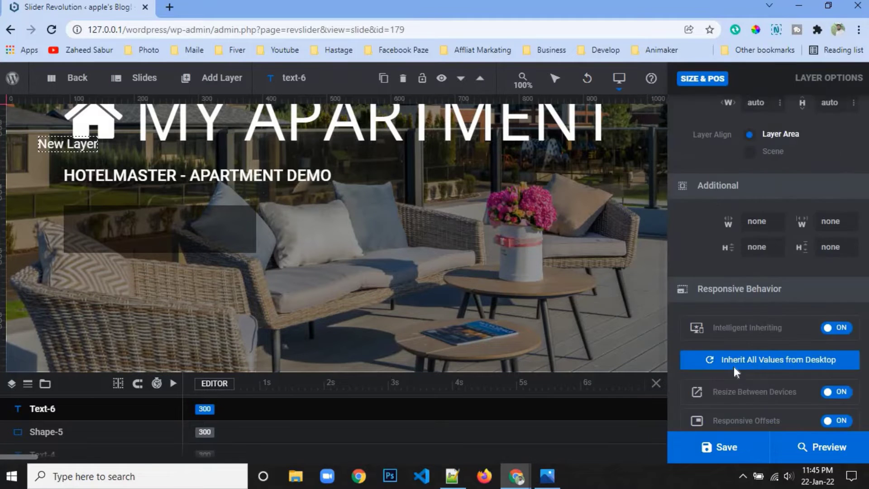
{"action": "scroll", "coordinate": [734, 367], "scroll_direction": "up", "scroll_amount": 4}
{"action": "left_click", "coordinate": [699, 169]}
{"action": "left_click_drag", "start_coordinate": [736, 337], "coordinate": [693, 337]}
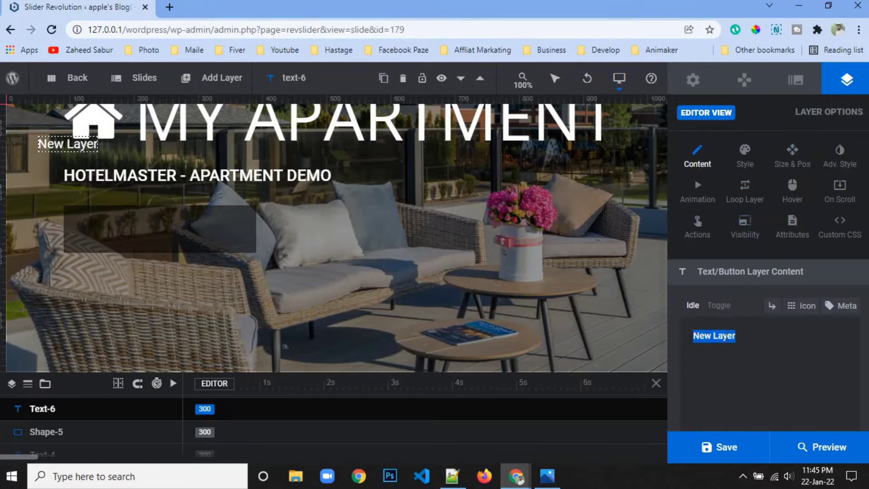
{"action": "key", "text": "BackSpace"}
{"action": "left_click", "coordinate": [791, 311]}
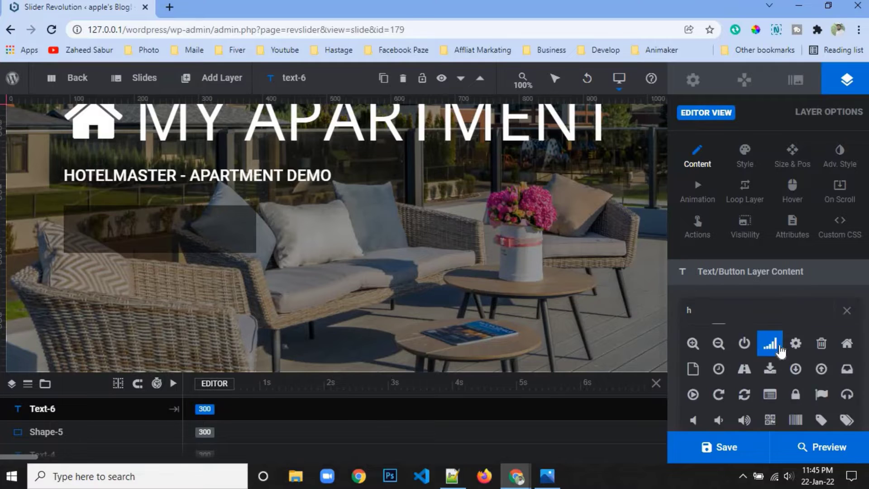
- Browse the icon library for a price tag icon and insert the solid home icon from the MaterialIcons set
{"action": "scroll", "coordinate": [781, 361], "scroll_direction": "down", "scroll_amount": 10}
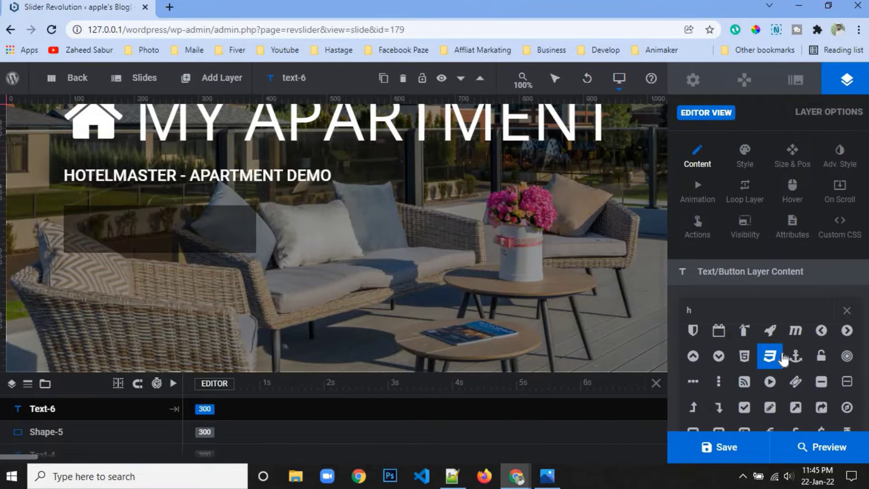
{"action": "scroll", "coordinate": [784, 358], "scroll_direction": "down", "scroll_amount": 10}
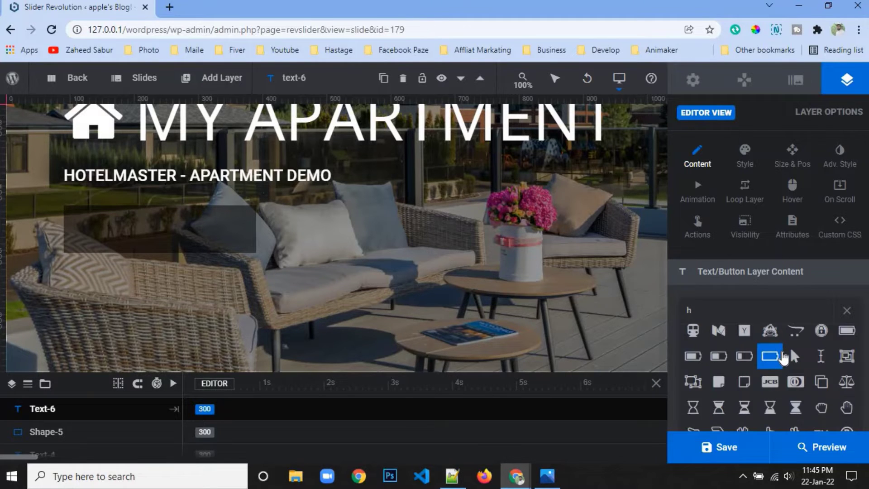
{"action": "scroll", "coordinate": [784, 357], "scroll_direction": "down", "scroll_amount": 8}
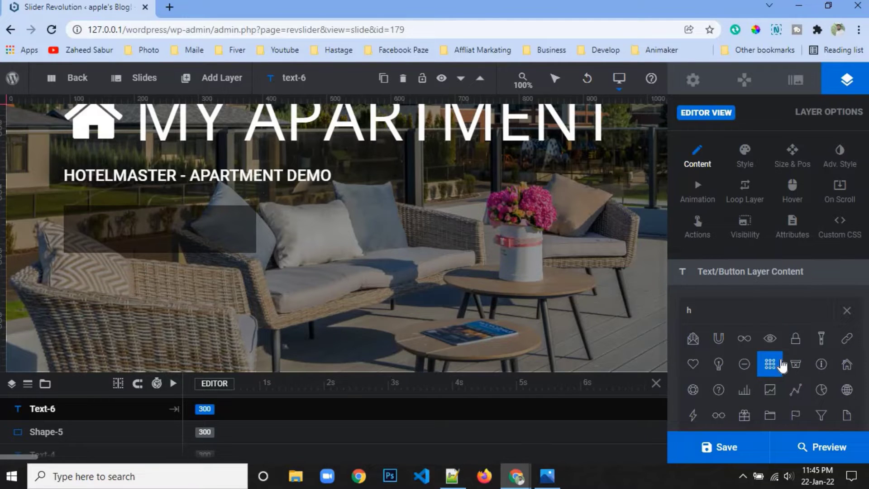
{"action": "scroll", "coordinate": [783, 362], "scroll_direction": "up", "scroll_amount": 3}
{"action": "scroll", "coordinate": [791, 404], "scroll_direction": "up", "scroll_amount": 3}
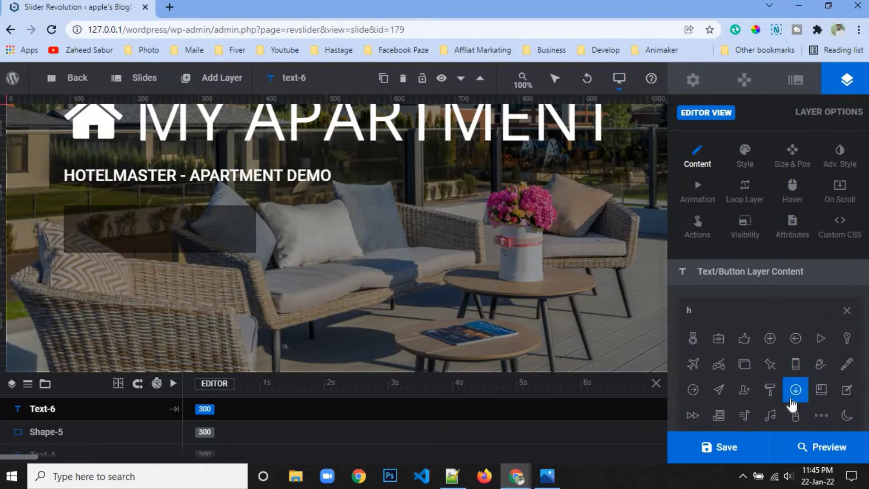
{"action": "scroll", "coordinate": [792, 404], "scroll_direction": "up", "scroll_amount": 3}
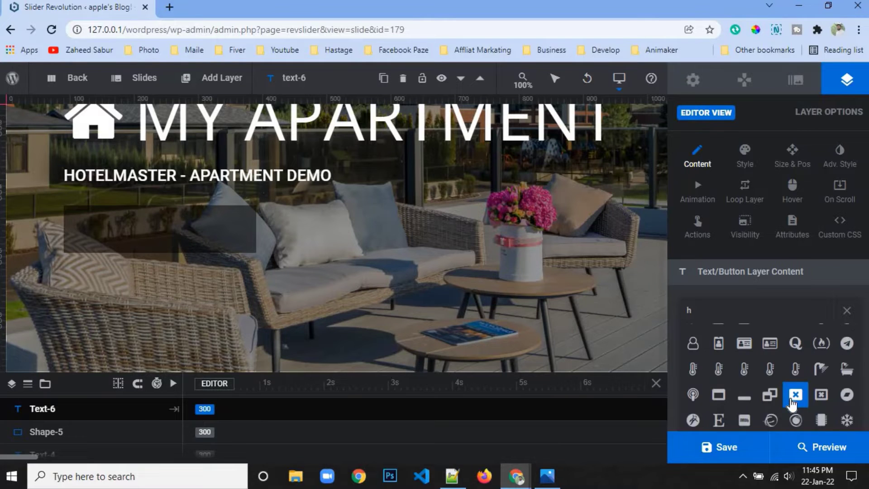
{"action": "scroll", "coordinate": [792, 404], "scroll_direction": "down", "scroll_amount": 3}
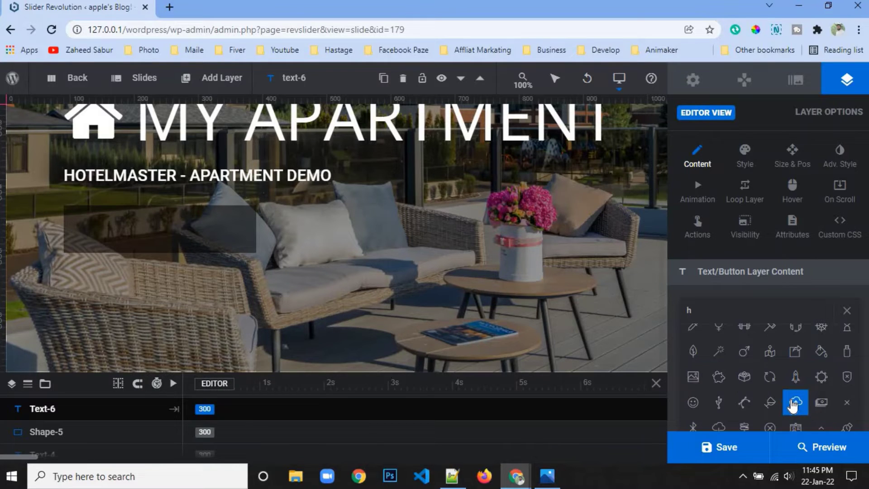
{"action": "scroll", "coordinate": [792, 405], "scroll_direction": "down", "scroll_amount": 3}
{"action": "scroll", "coordinate": [792, 402], "scroll_direction": "down", "scroll_amount": 3}
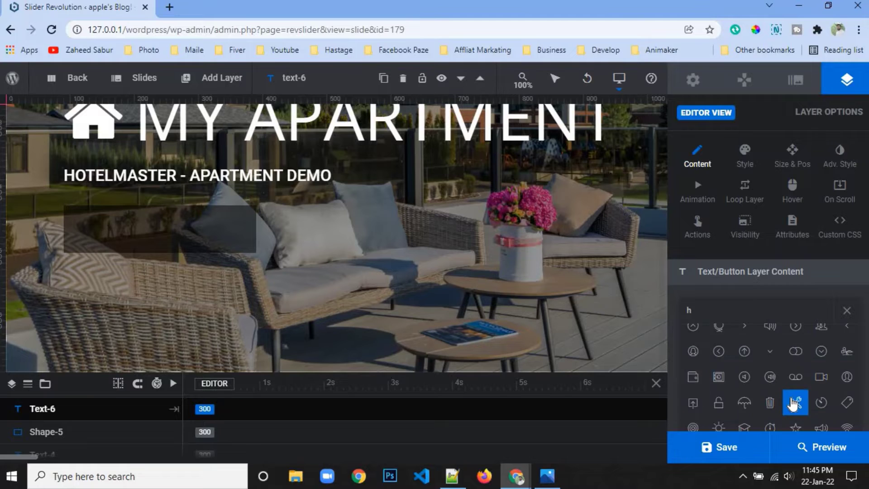
{"action": "scroll", "coordinate": [793, 405], "scroll_direction": "down", "scroll_amount": 3}
{"action": "scroll", "coordinate": [793, 404], "scroll_direction": "down", "scroll_amount": 3}
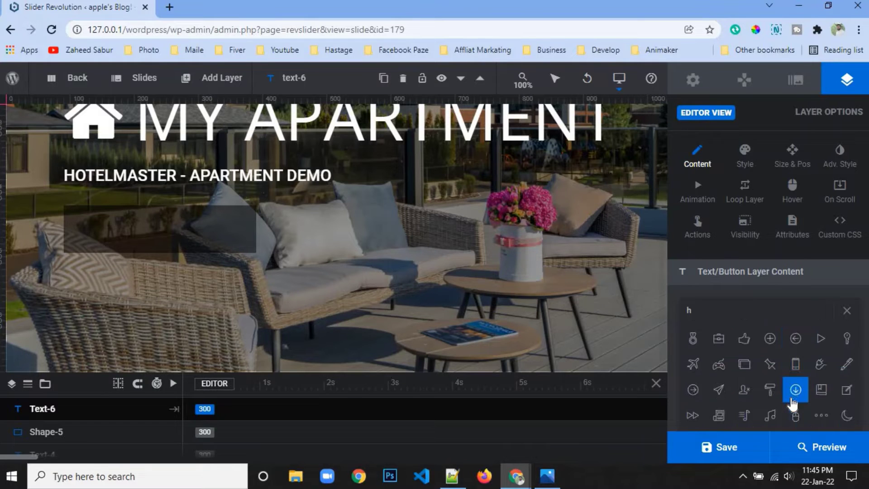
{"action": "scroll", "coordinate": [793, 404], "scroll_direction": "down", "scroll_amount": 3}
{"action": "scroll", "coordinate": [793, 404], "scroll_direction": "down", "scroll_amount": 5}
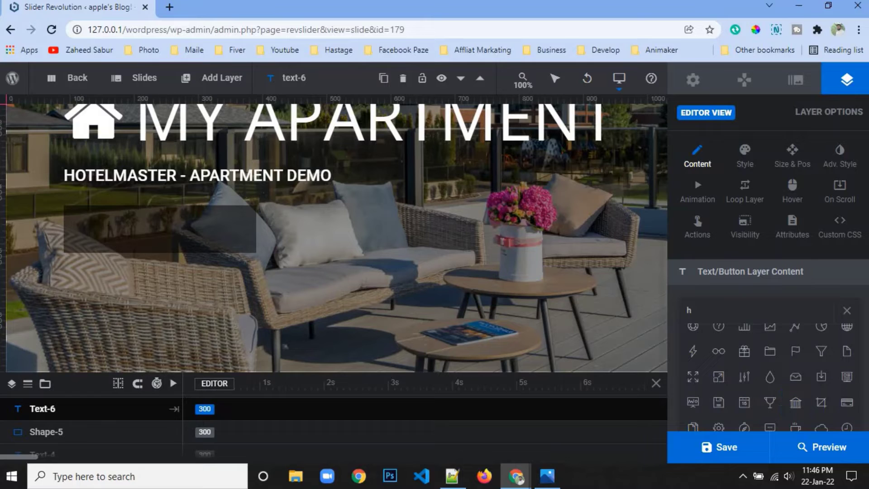
{"action": "scroll", "coordinate": [857, 347], "scroll_direction": "down", "scroll_amount": 3}
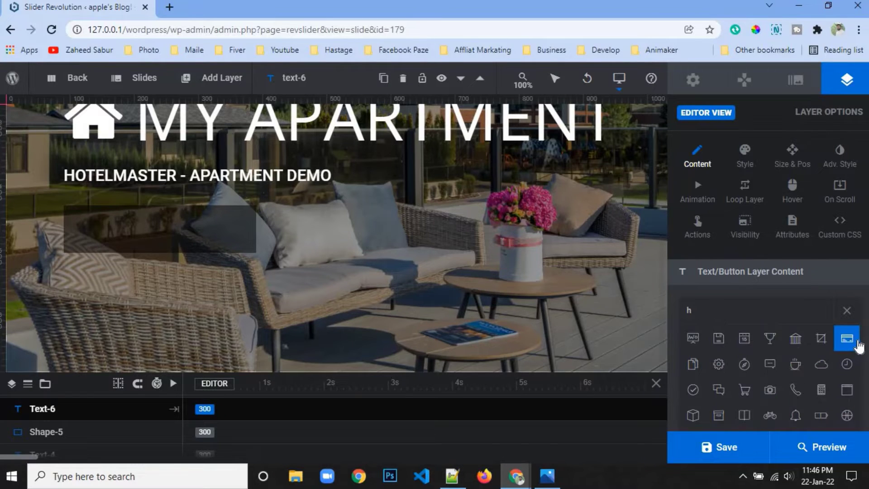
{"action": "scroll", "coordinate": [859, 346], "scroll_direction": "down", "scroll_amount": 3}
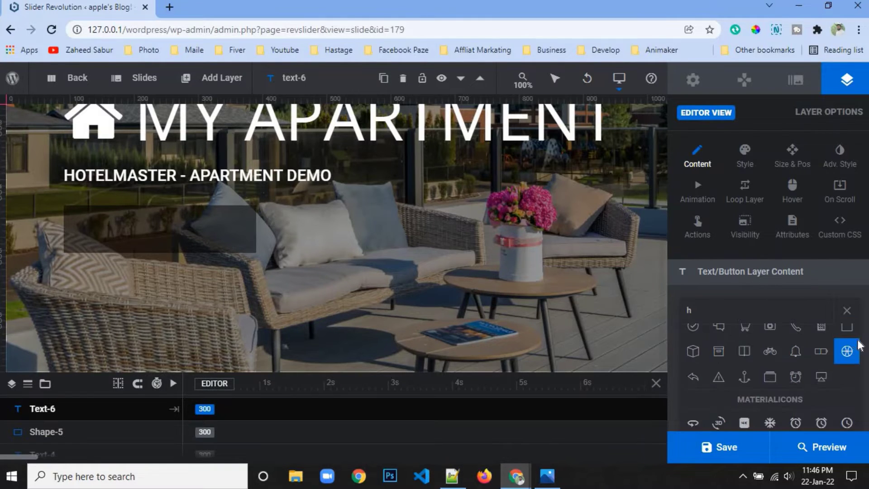
{"action": "scroll", "coordinate": [859, 346], "scroll_direction": "down", "scroll_amount": 3}
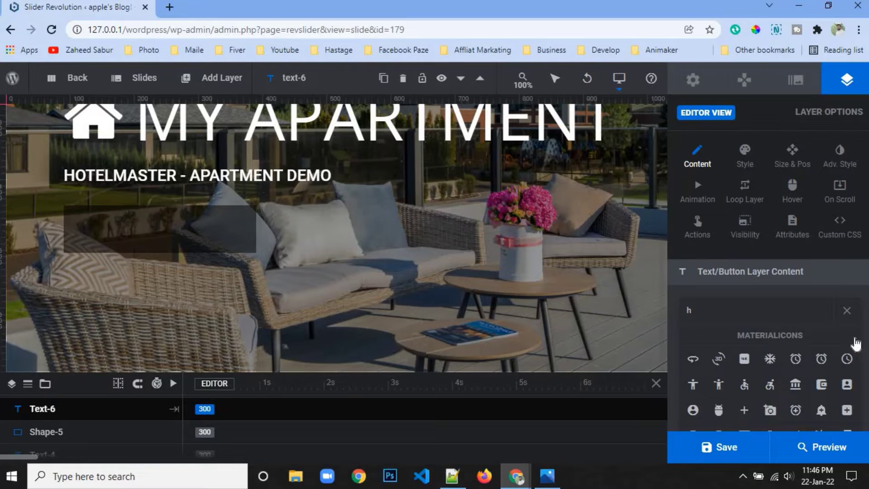
{"action": "scroll", "coordinate": [856, 344], "scroll_direction": "down", "scroll_amount": 3}
{"action": "scroll", "coordinate": [852, 343], "scroll_direction": "down", "scroll_amount": 10}
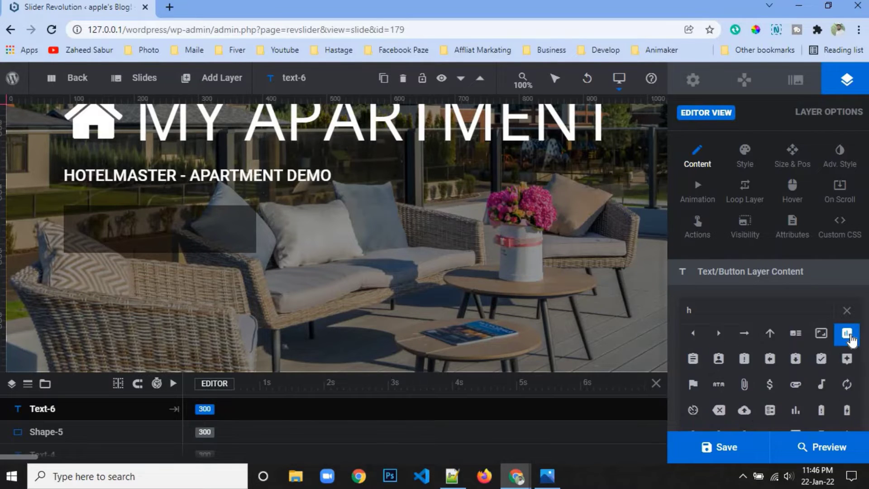
{"action": "scroll", "coordinate": [850, 336], "scroll_direction": "down", "scroll_amount": 10}
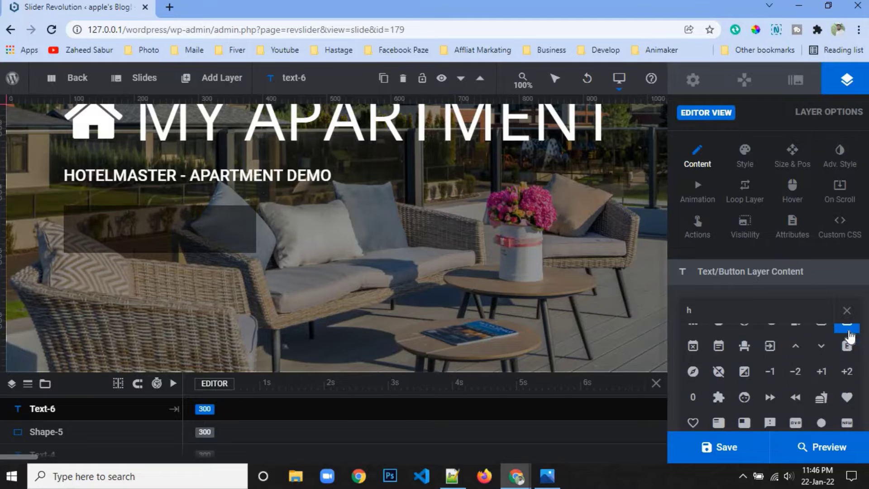
{"action": "scroll", "coordinate": [760, 385], "scroll_direction": "down", "scroll_amount": 5}
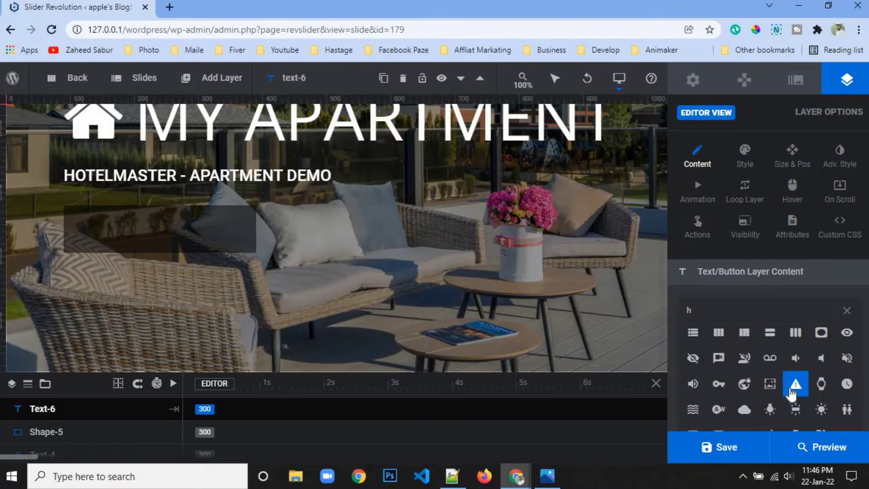
{"action": "scroll", "coordinate": [791, 395], "scroll_direction": "down", "scroll_amount": 8}
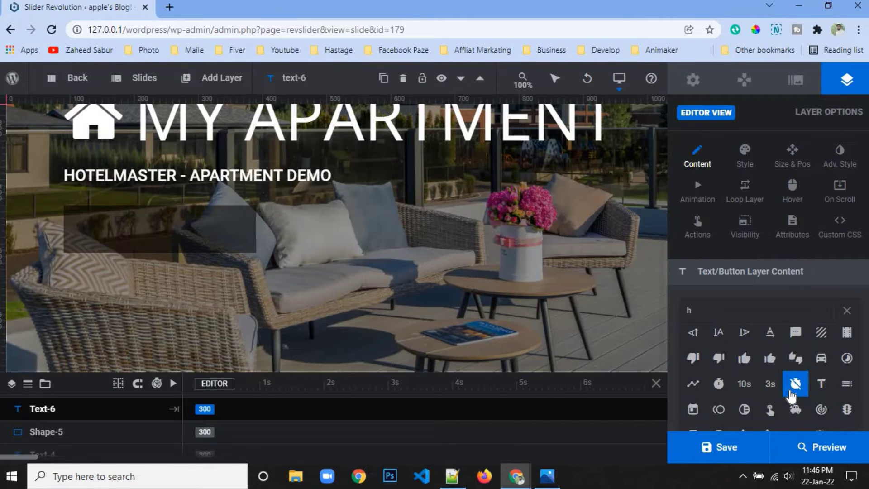
{"action": "scroll", "coordinate": [791, 396], "scroll_direction": "down", "scroll_amount": 8}
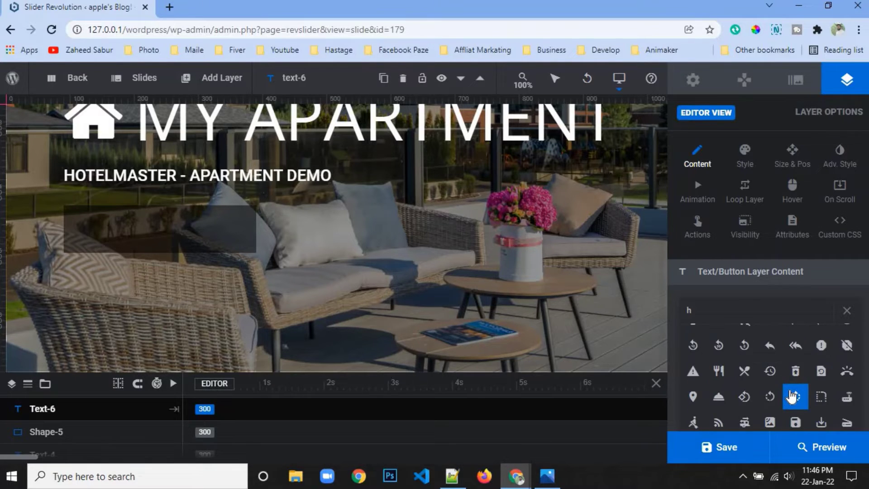
{"action": "scroll", "coordinate": [791, 396], "scroll_direction": "down", "scroll_amount": 8}
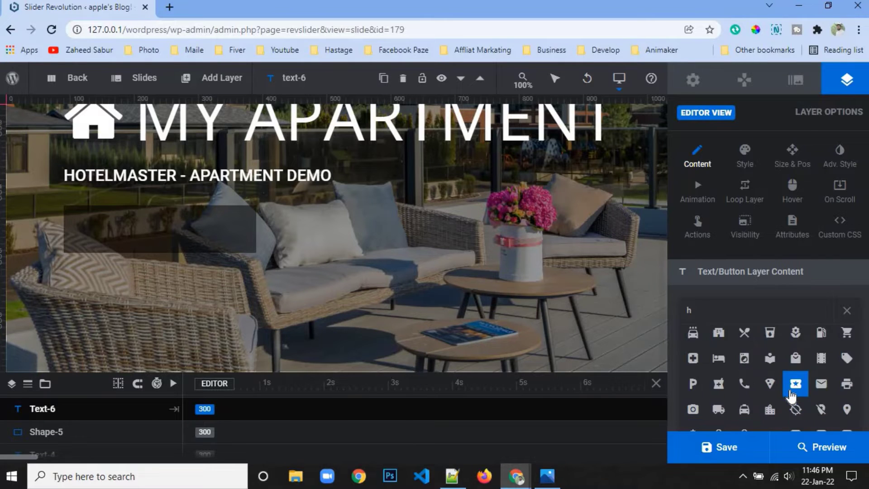
{"action": "scroll", "coordinate": [791, 395], "scroll_direction": "down", "scroll_amount": 2}
{"action": "scroll", "coordinate": [792, 395], "scroll_direction": "down", "scroll_amount": 6}
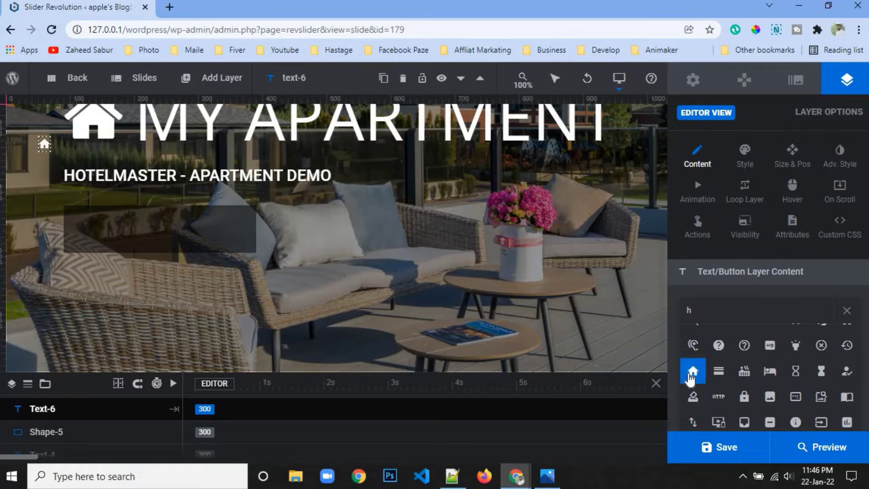
- Browse the icon library for a price tag icon and check its shape in the reference image Hostel 2.png
{"action": "scroll", "coordinate": [744, 391], "scroll_direction": "up", "scroll_amount": 3}
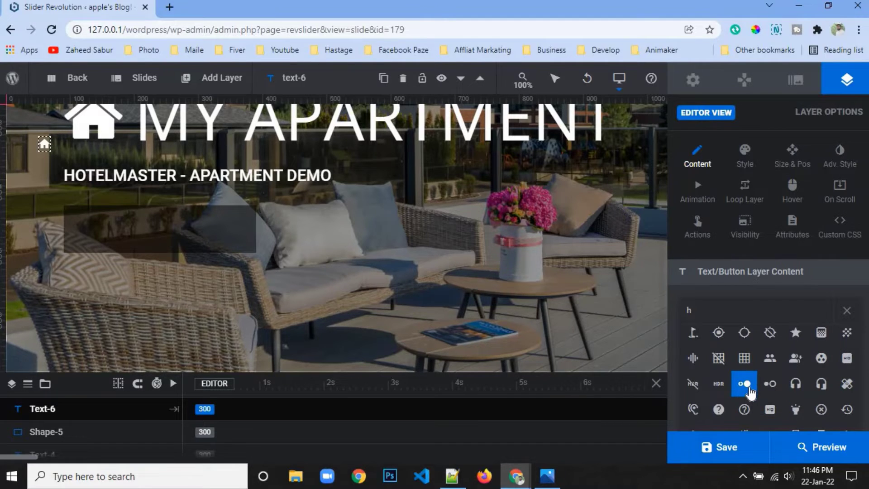
{"action": "scroll", "coordinate": [749, 392], "scroll_direction": "up", "scroll_amount": 5}
{"action": "scroll", "coordinate": [750, 392], "scroll_direction": "down", "scroll_amount": 4}
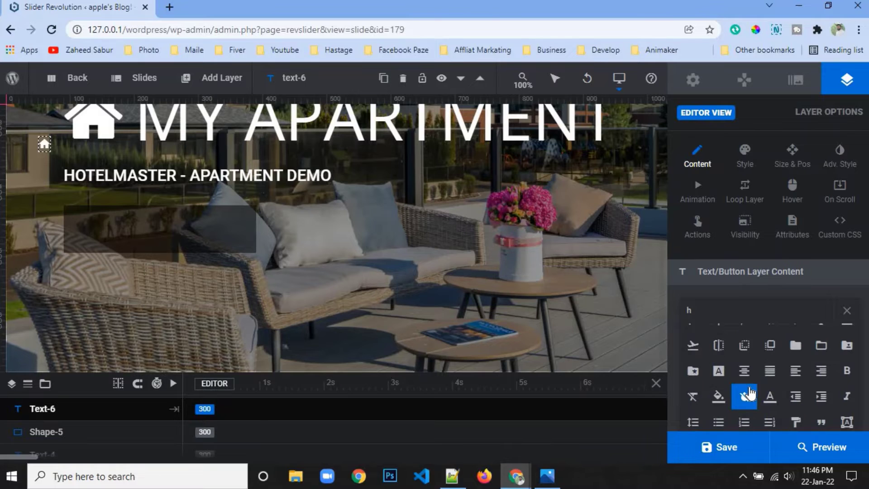
{"action": "scroll", "coordinate": [749, 393], "scroll_direction": "down", "scroll_amount": 6}
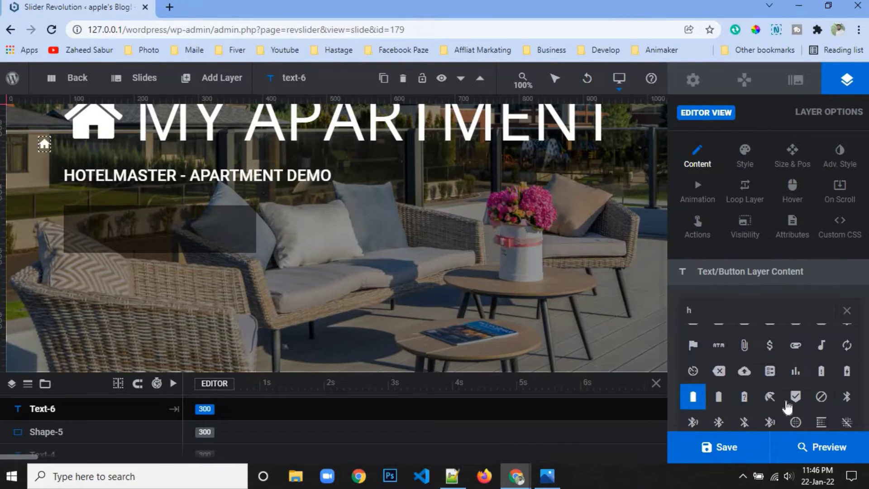
{"action": "scroll", "coordinate": [795, 405], "scroll_direction": "down", "scroll_amount": 3}
{"action": "scroll", "coordinate": [796, 402], "scroll_direction": "down", "scroll_amount": 2}
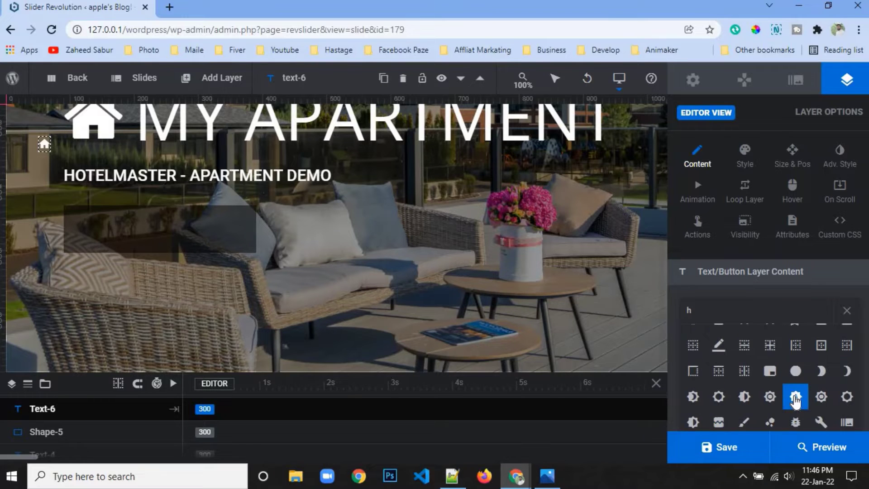
{"action": "left_click", "coordinate": [545, 476]}
{"action": "left_click", "coordinate": [545, 476]}
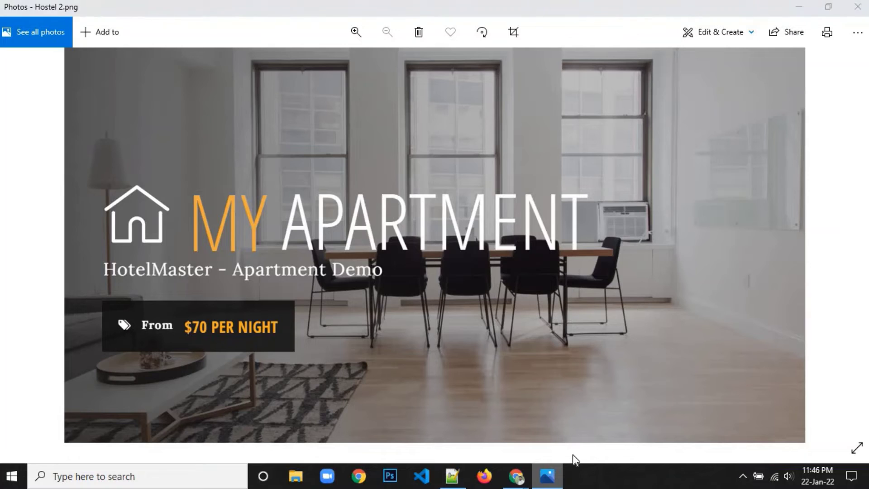
- Find the double price tag icon (fa-tags) in the icon library and insert it into the text layer
{"action": "scroll", "coordinate": [787, 401], "scroll_direction": "up", "scroll_amount": 1}
{"action": "scroll", "coordinate": [788, 401], "scroll_direction": "up", "scroll_amount": 2}
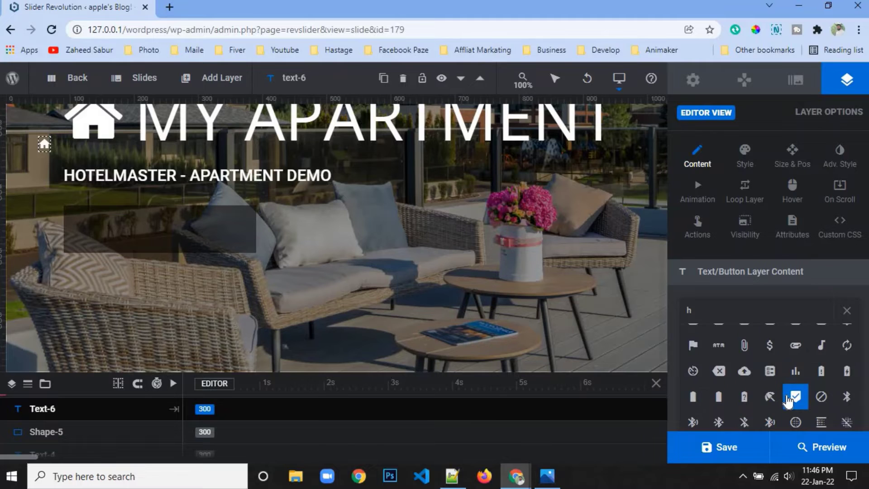
{"action": "scroll", "coordinate": [787, 401], "scroll_direction": "up", "scroll_amount": 3}
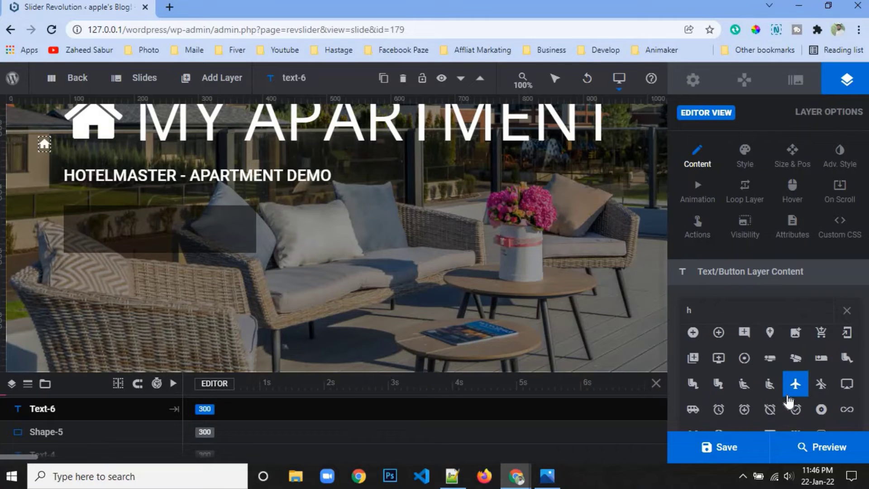
{"action": "scroll", "coordinate": [788, 400], "scroll_direction": "down", "scroll_amount": 5}
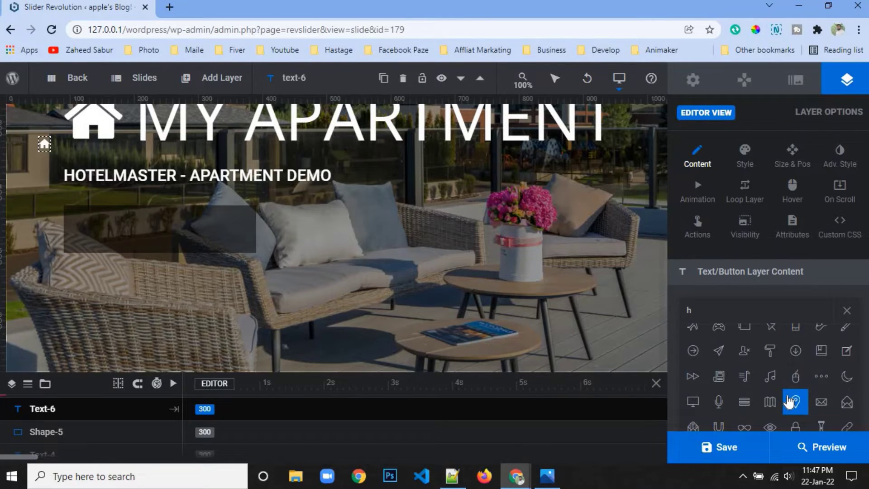
{"action": "scroll", "coordinate": [788, 400], "scroll_direction": "down", "scroll_amount": 5}
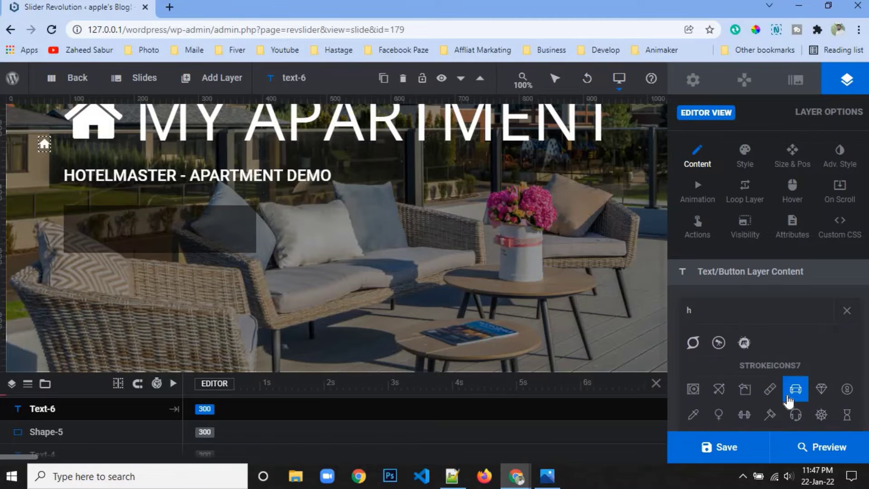
{"action": "scroll", "coordinate": [788, 400], "scroll_direction": "down", "scroll_amount": 5}
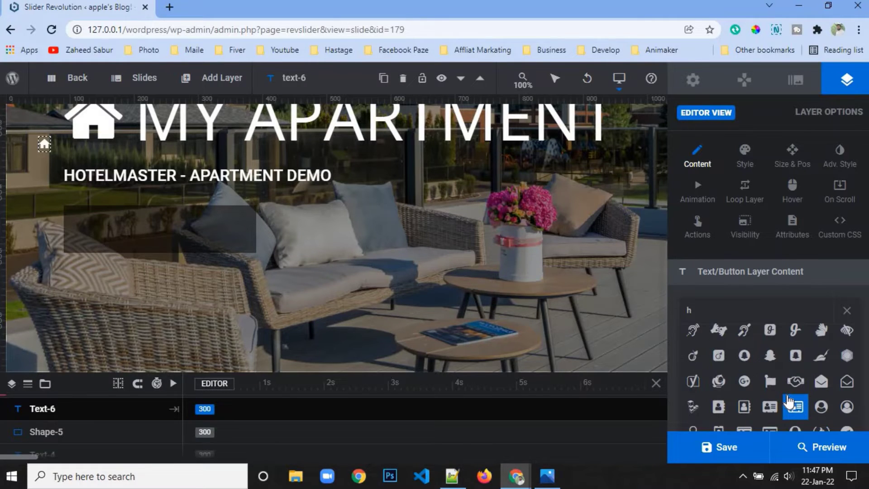
{"action": "scroll", "coordinate": [788, 400], "scroll_direction": "down", "scroll_amount": 5}
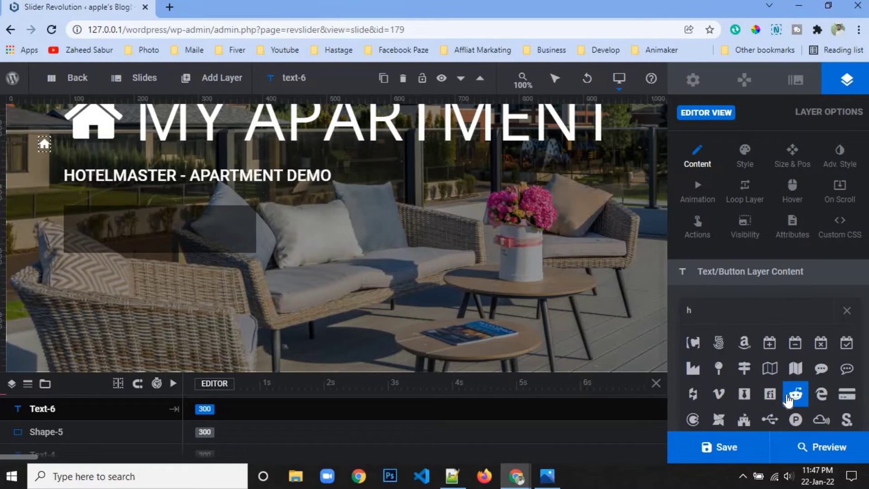
{"action": "scroll", "coordinate": [788, 400], "scroll_direction": "down", "scroll_amount": 5}
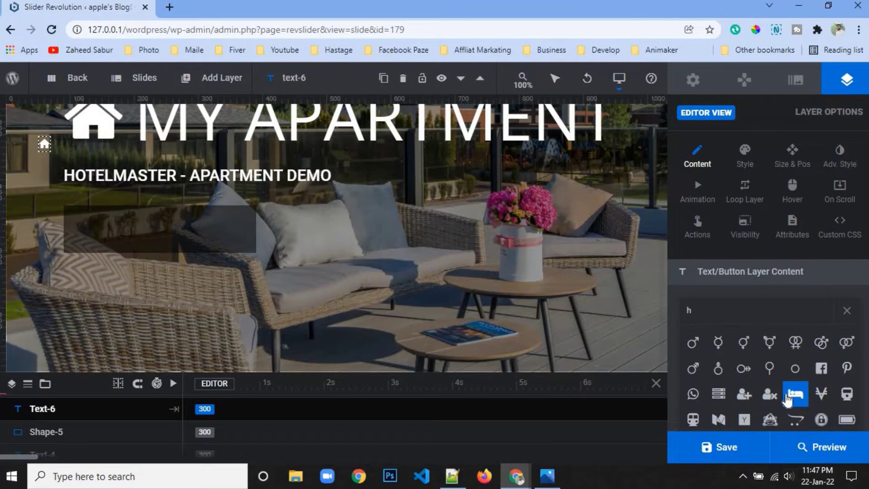
{"action": "scroll", "coordinate": [788, 401], "scroll_direction": "down", "scroll_amount": 5}
{"action": "scroll", "coordinate": [788, 399], "scroll_direction": "down", "scroll_amount": 5}
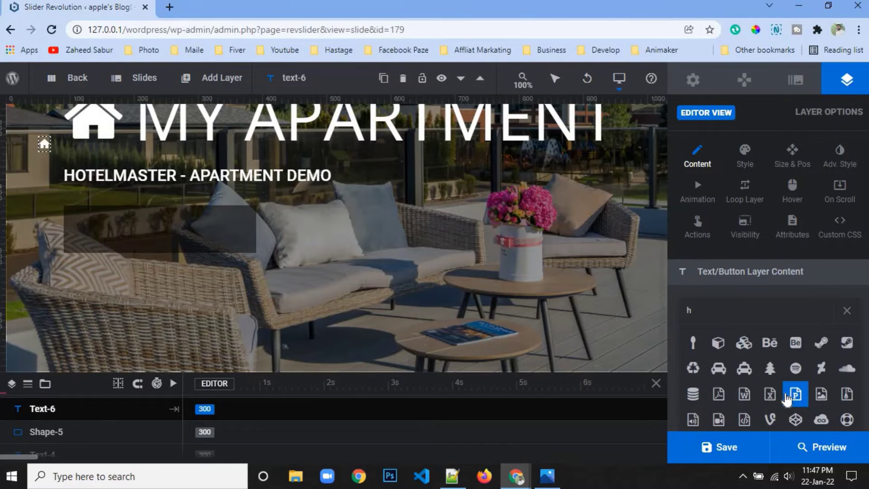
{"action": "scroll", "coordinate": [786, 400], "scroll_direction": "down", "scroll_amount": 5}
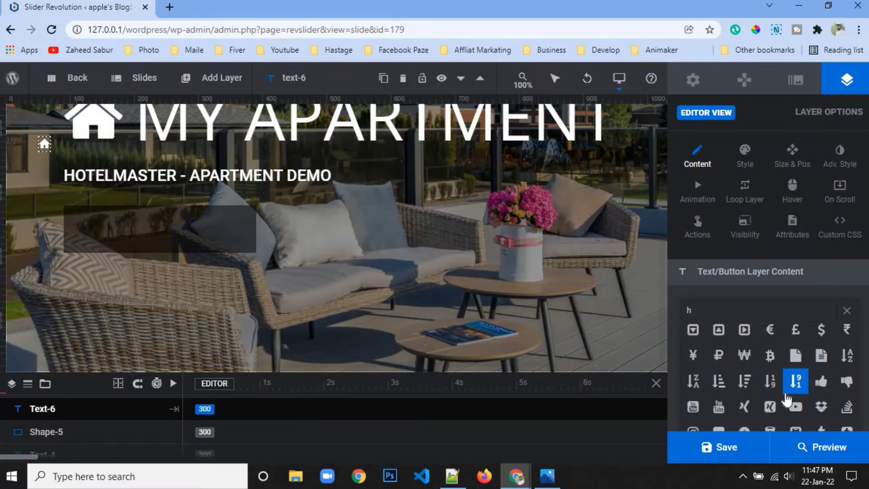
{"action": "scroll", "coordinate": [785, 399], "scroll_direction": "down", "scroll_amount": 8}
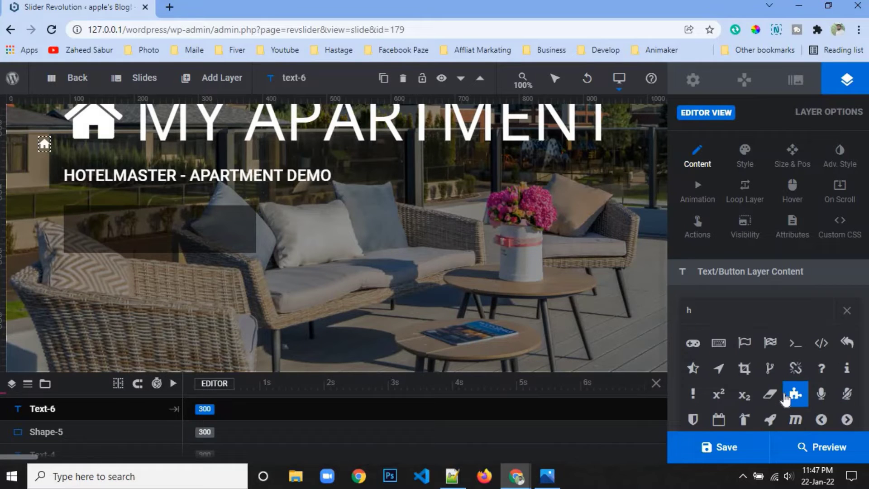
{"action": "scroll", "coordinate": [784, 399], "scroll_direction": "down", "scroll_amount": 10}
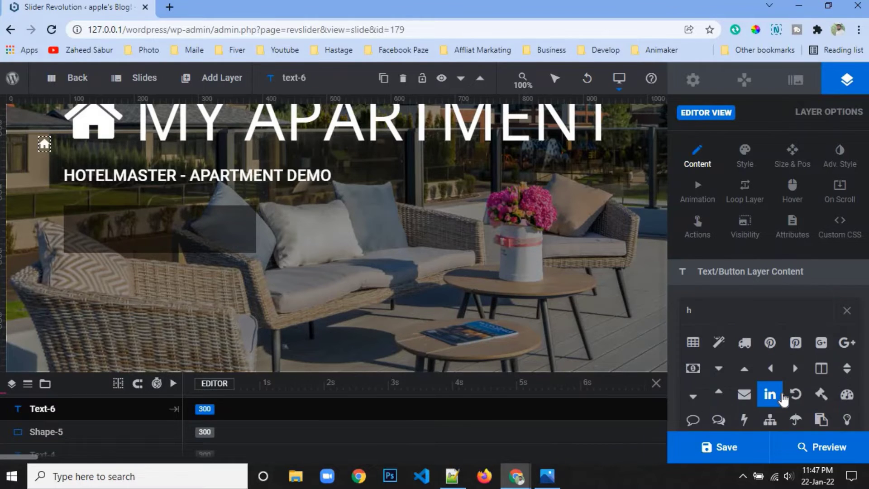
{"action": "scroll", "coordinate": [785, 399], "scroll_direction": "up", "scroll_amount": 2}
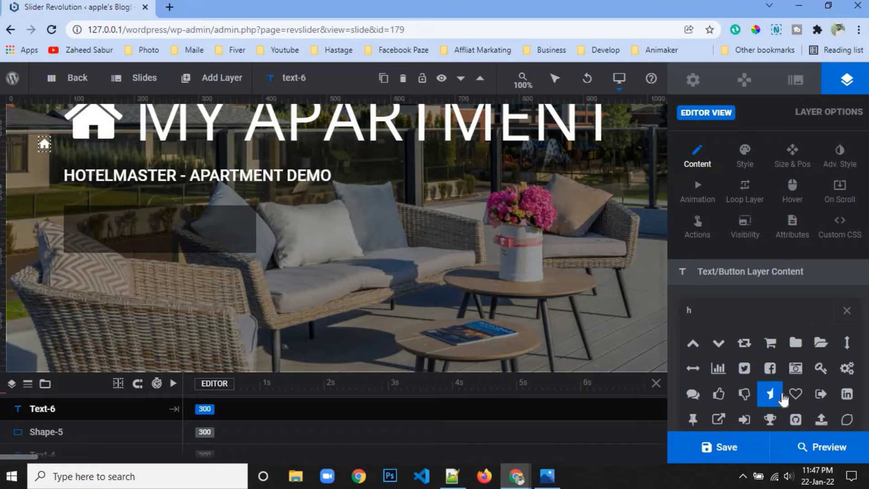
{"action": "scroll", "coordinate": [784, 400], "scroll_direction": "down", "scroll_amount": 2}
{"action": "scroll", "coordinate": [784, 400], "scroll_direction": "down", "scroll_amount": 8}
{"action": "scroll", "coordinate": [782, 399], "scroll_direction": "down", "scroll_amount": 6}
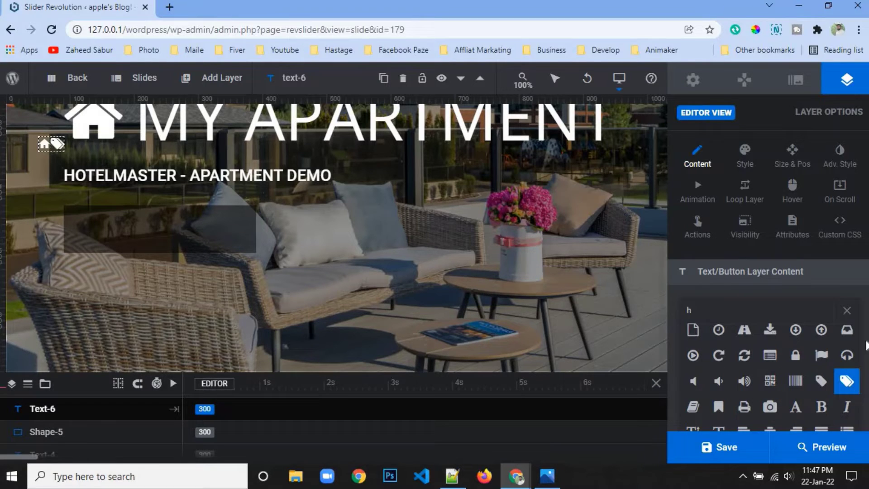
- Close the icon library and delete the home icon markup from the layer's content, keeping only the fa-tags code
{"action": "left_click", "coordinate": [847, 310]}
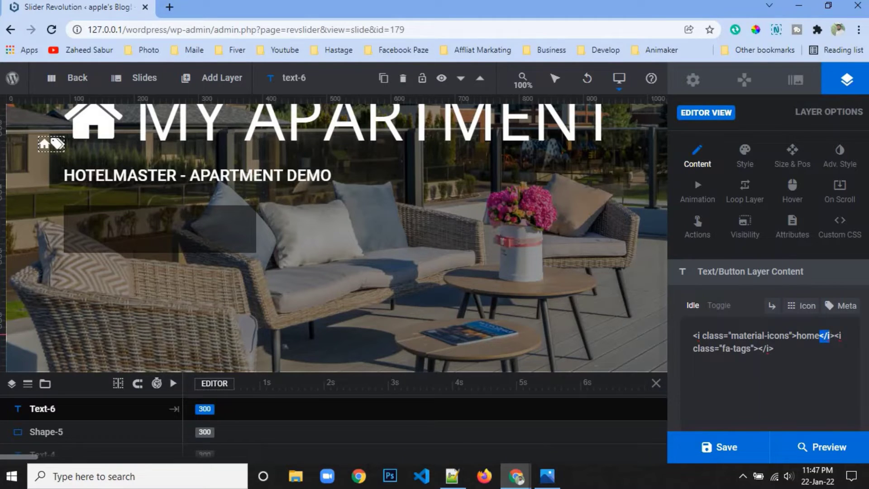
{"action": "left_click_drag", "start_coordinate": [819, 336], "coordinate": [693, 336]}
{"action": "key", "text": "BackSpace"}
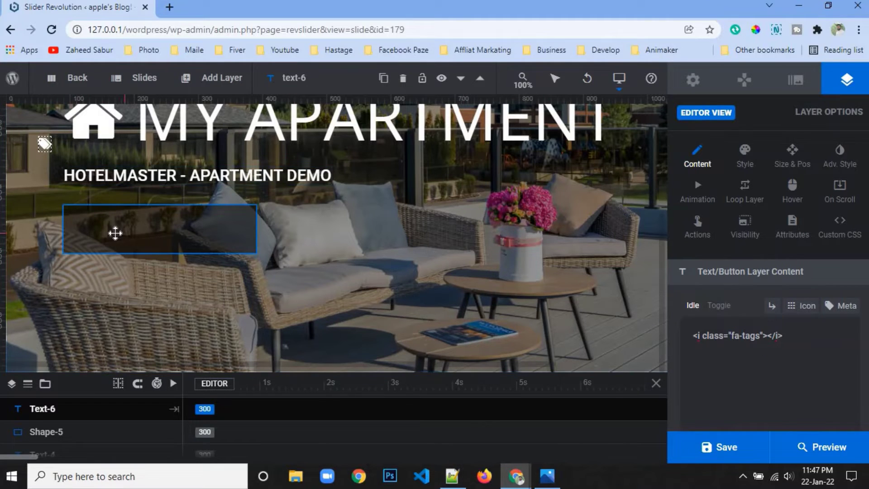
- Enlarge the tag icon to 26px and move it inside the left end of the price box
{"action": "left_click", "coordinate": [47, 147]}
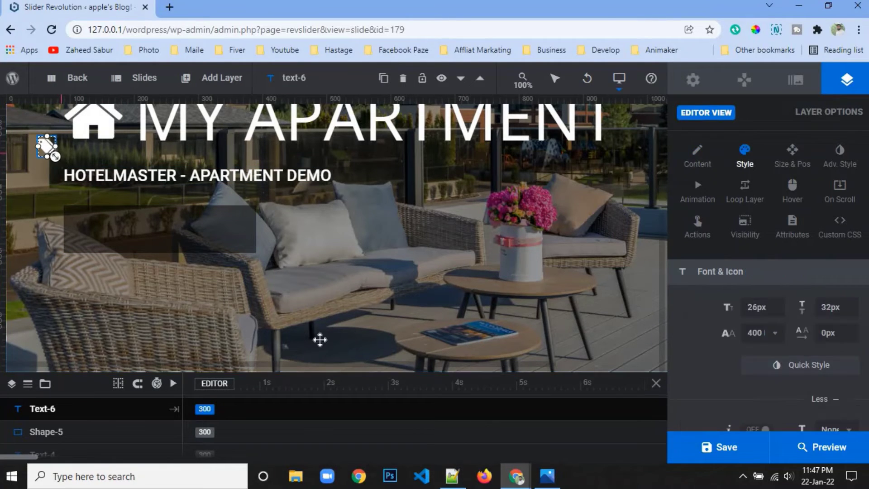
{"action": "left_click", "coordinate": [543, 482]}
{"action": "left_click", "coordinate": [516, 476]}
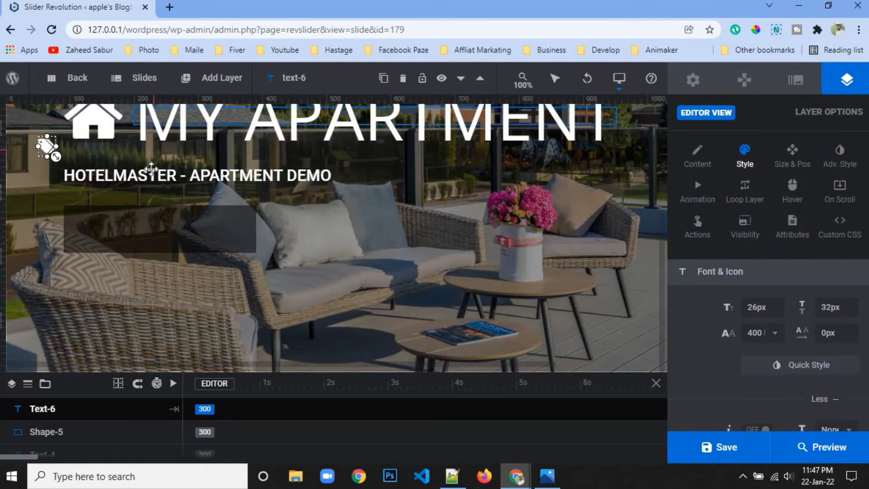
{"action": "left_click_drag", "start_coordinate": [51, 151], "coordinate": [95, 237]}
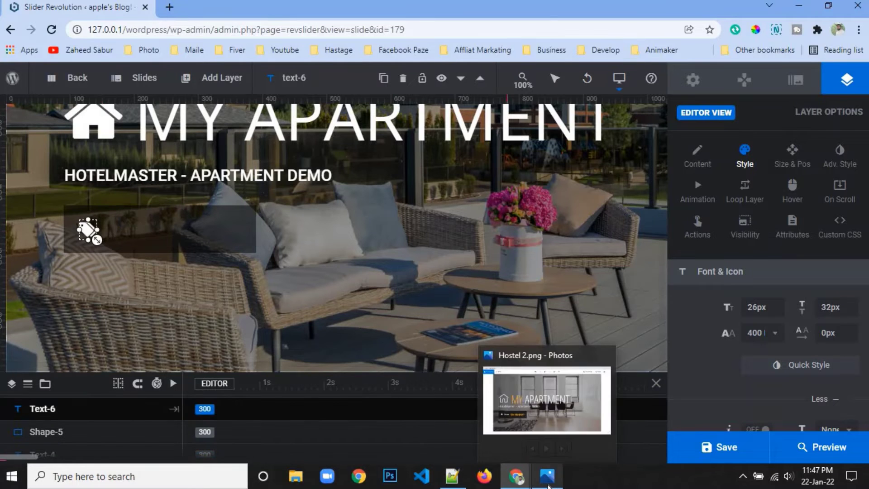
- Compare the price box with Hostel 2.png and set its black background colour to 83% opacity
{"action": "left_click", "coordinate": [548, 480]}
{"action": "left_click", "coordinate": [548, 483]}
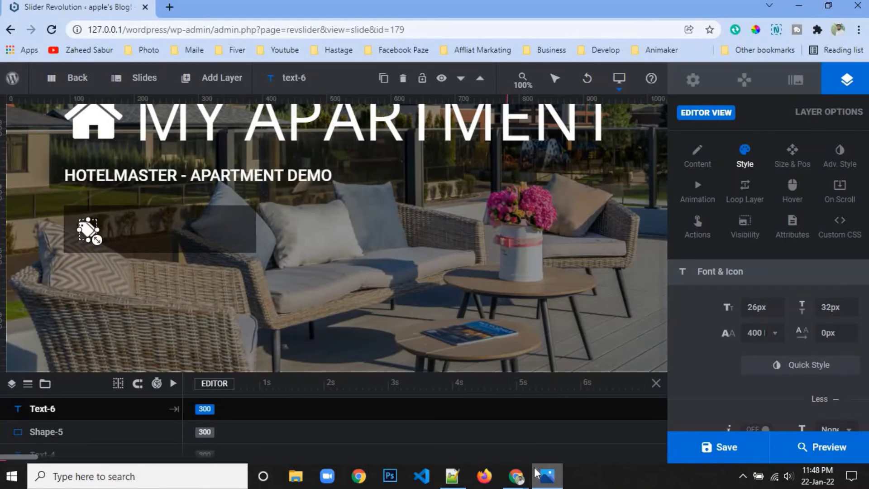
{"action": "left_click", "coordinate": [234, 226]}
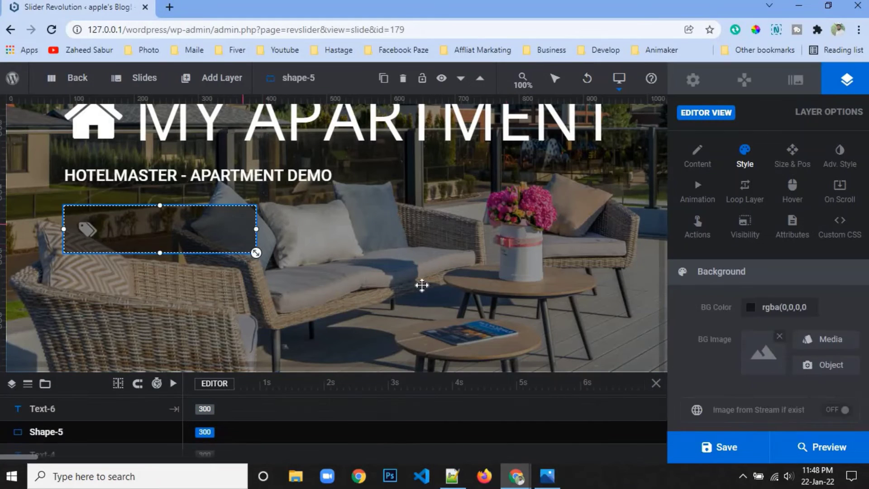
{"action": "left_click", "coordinate": [750, 308]}
{"action": "left_click_drag", "start_coordinate": [567, 193], "coordinate": [567, 185]}
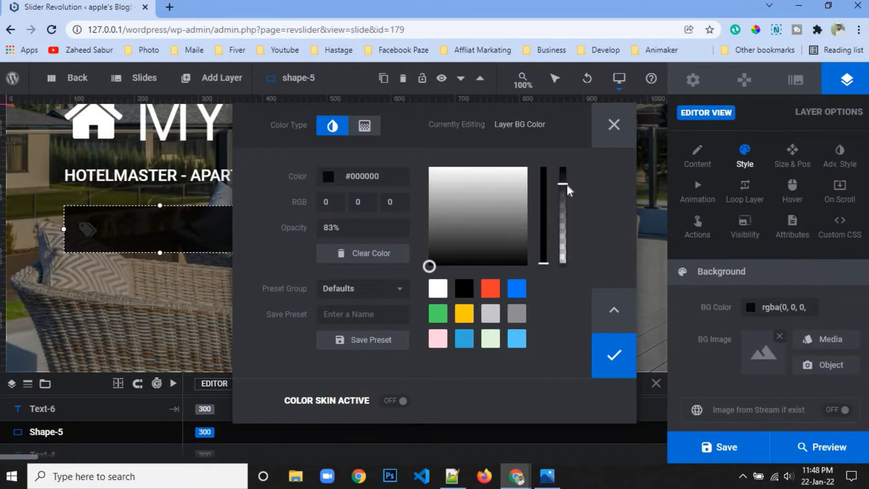
{"action": "left_click", "coordinate": [611, 360]}
- Add a text layer reading "From" for the price box, checking the wording and style against Hostel 2.png
{"action": "left_click", "coordinate": [104, 411]}
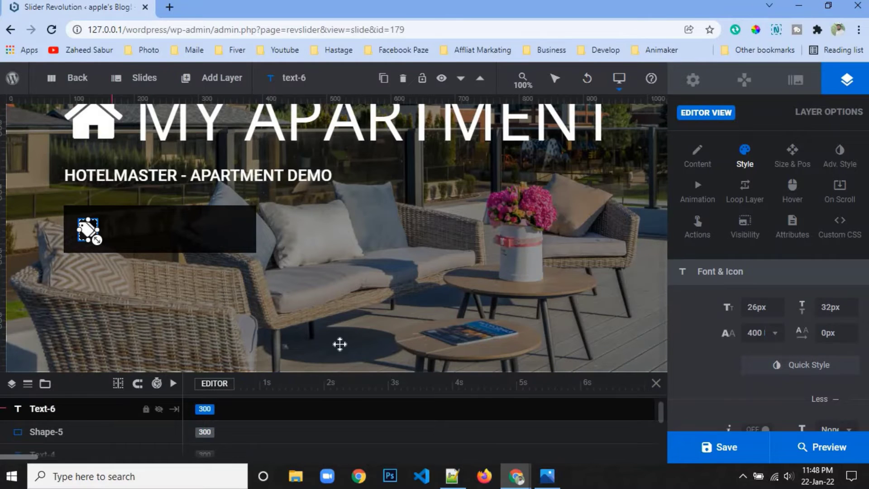
{"action": "left_click", "coordinate": [538, 480]}
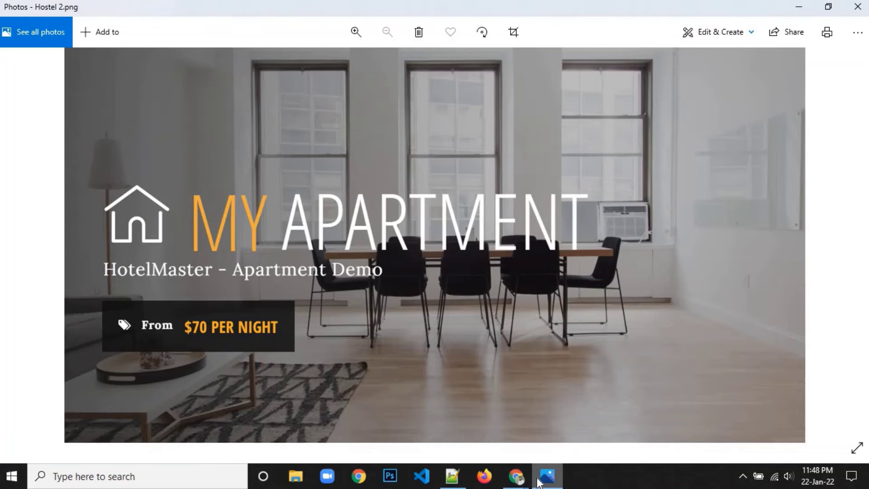
{"action": "left_click", "coordinate": [538, 480]}
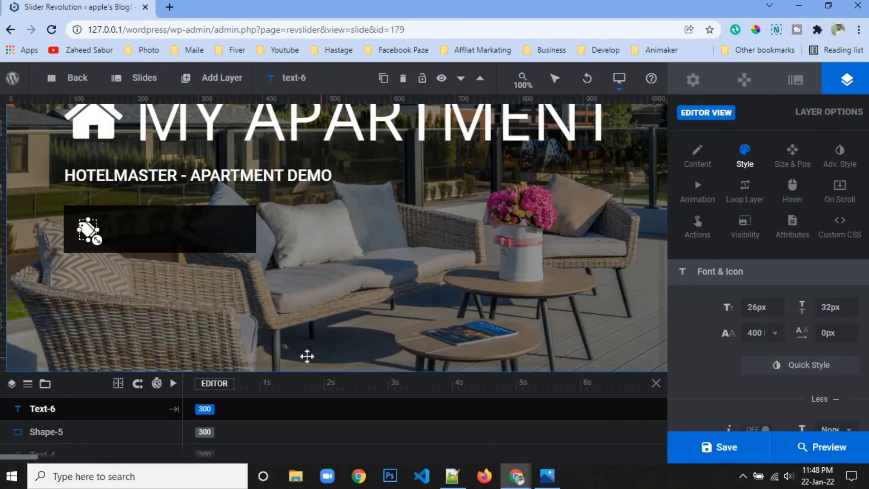
{"action": "mouse_move", "coordinate": [117, 84]}
{"action": "mouse_move", "coordinate": [193, 84]}
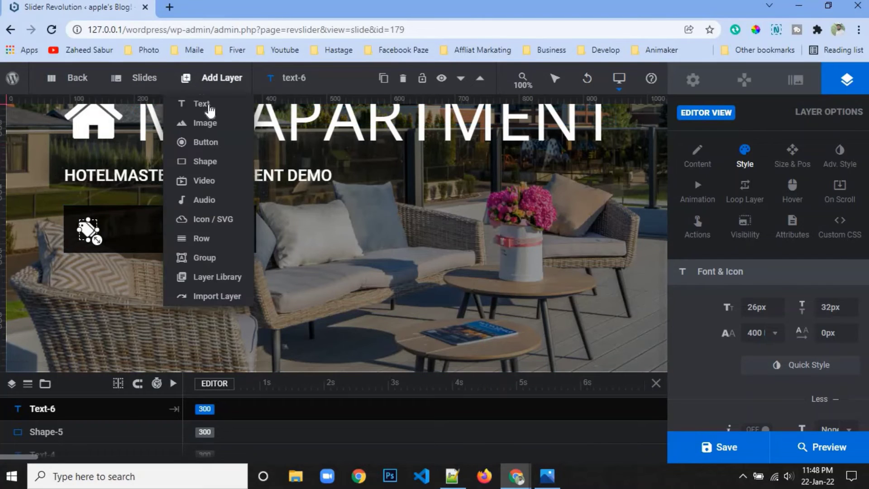
{"action": "left_click", "coordinate": [209, 105]}
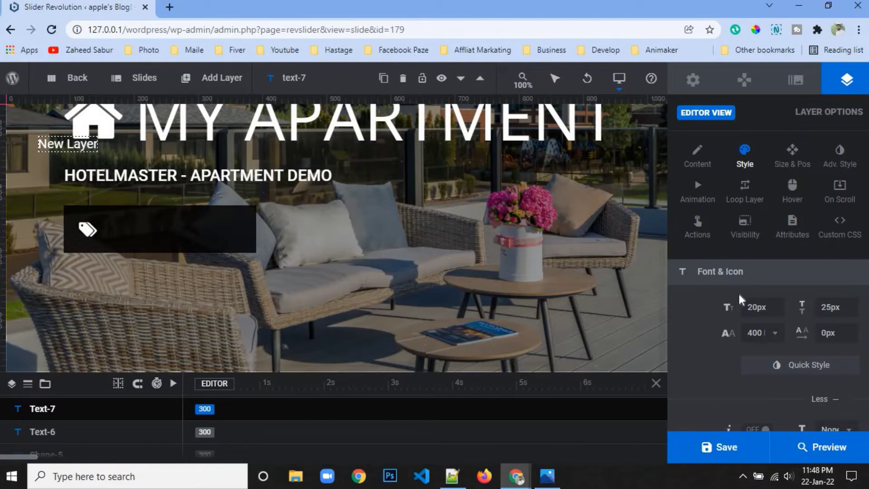
{"action": "left_click", "coordinate": [698, 156]}
{"action": "triple_click", "coordinate": [712, 272]}
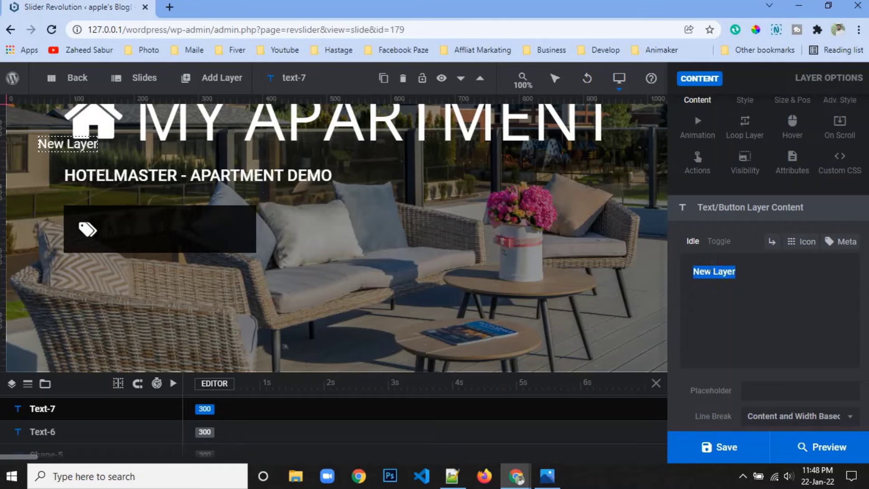
{"action": "type", "text": "From"}
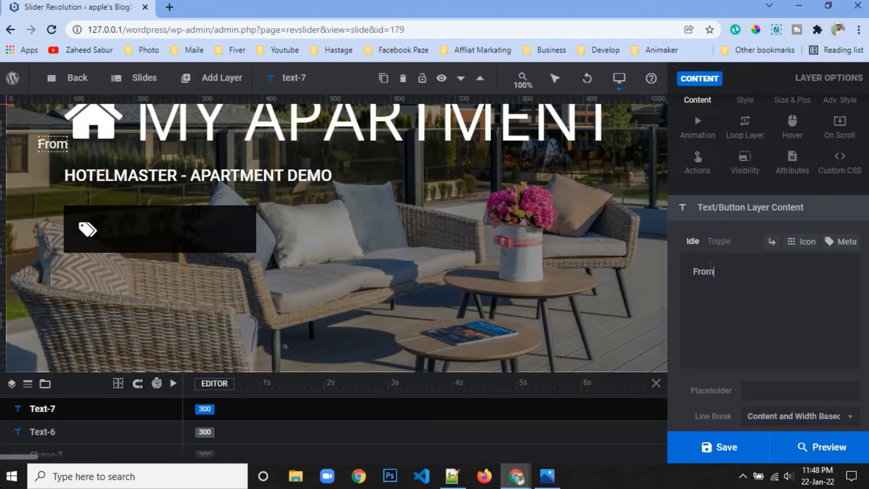
{"action": "left_click", "coordinate": [539, 478]}
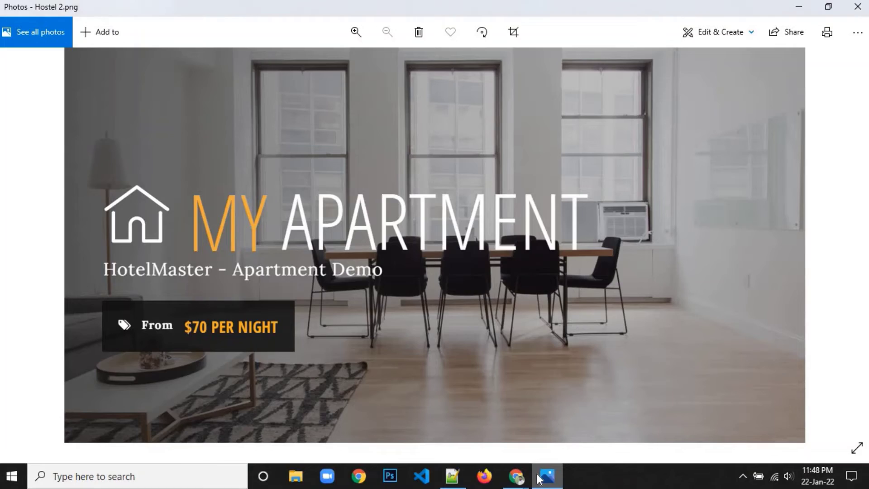
{"action": "left_click", "coordinate": [540, 478]}
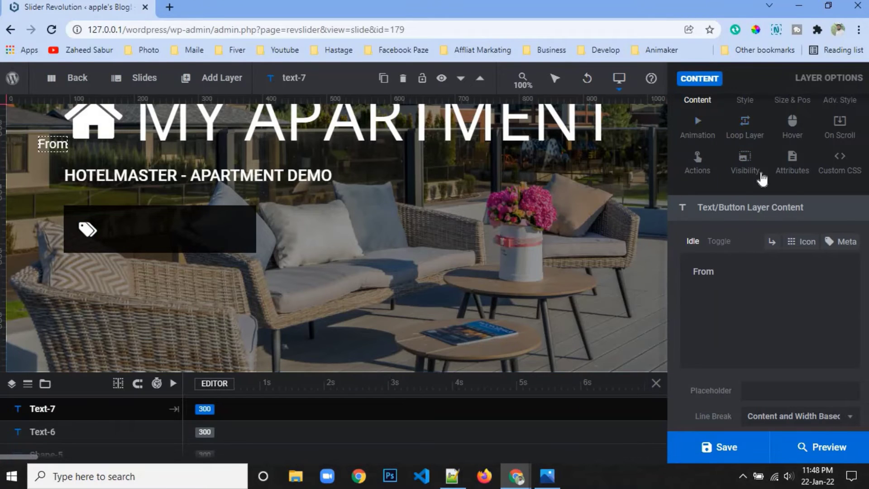
- Set the "From" text's font weight to 500 and move it inside the price box beside the tag icon
{"action": "scroll", "coordinate": [738, 174], "scroll_direction": "up", "scroll_amount": 2}
{"action": "left_click", "coordinate": [745, 161]}
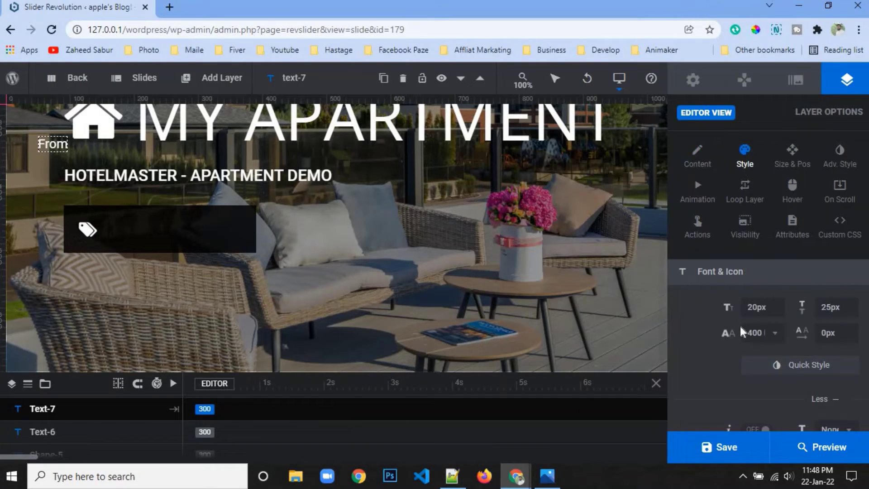
{"action": "left_click", "coordinate": [749, 335]}
{"action": "left_click", "coordinate": [770, 275]}
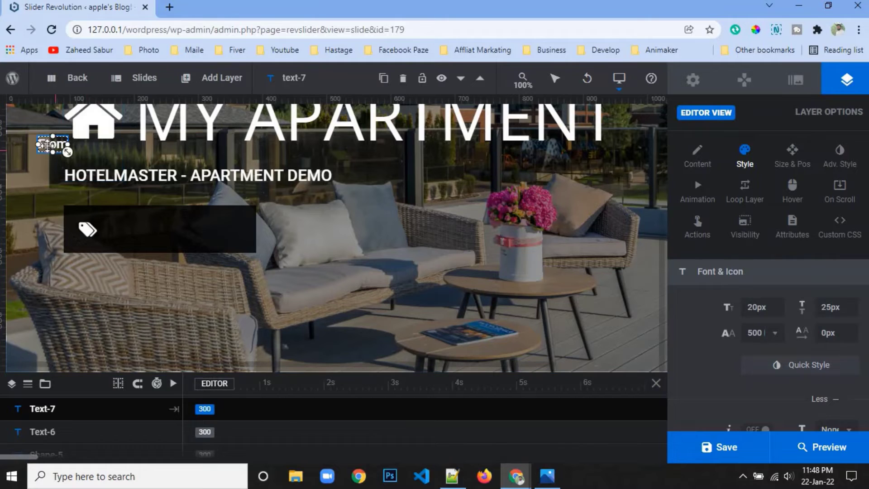
{"action": "left_click_drag", "start_coordinate": [53, 145], "coordinate": [127, 238]}
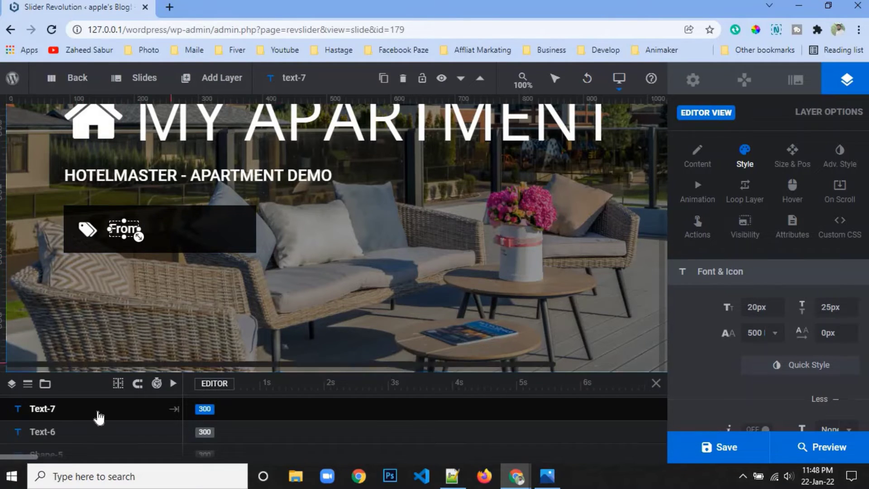
- Check the price wording in Hostel 2.png and duplicate the "From" text, placing the duplicate beside the original in the price box
{"action": "left_click", "coordinate": [81, 435]}
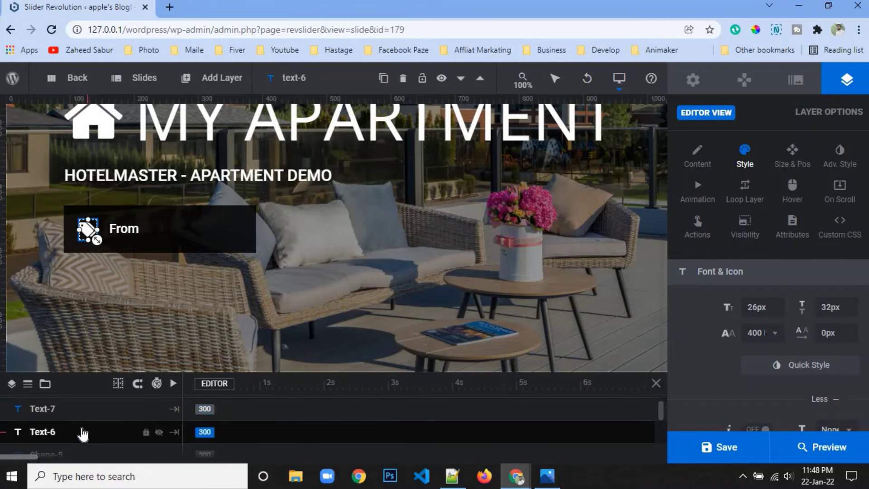
{"action": "left_click", "coordinate": [548, 475]}
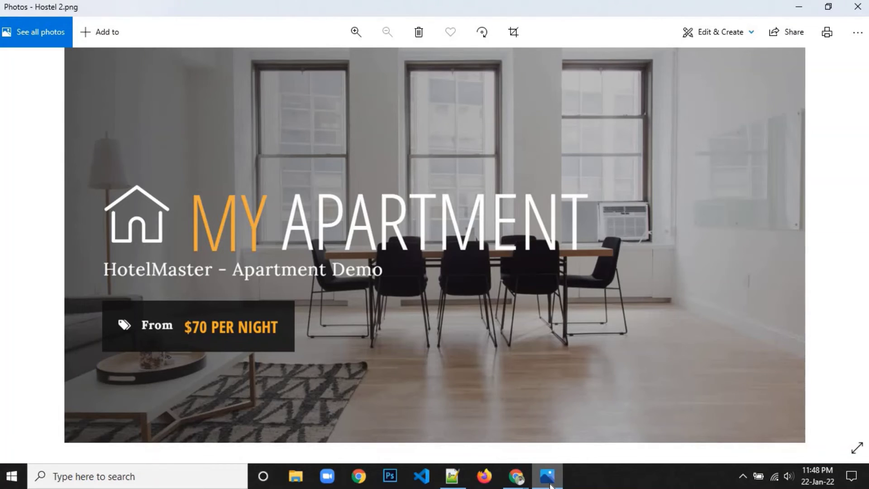
{"action": "left_click", "coordinate": [548, 475]}
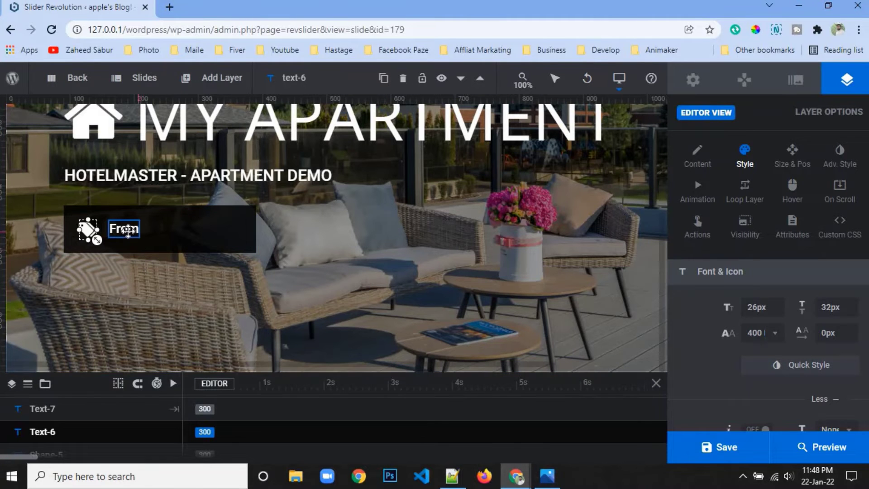
{"action": "right_click", "coordinate": [134, 237]}
{"action": "left_click", "coordinate": [186, 305]}
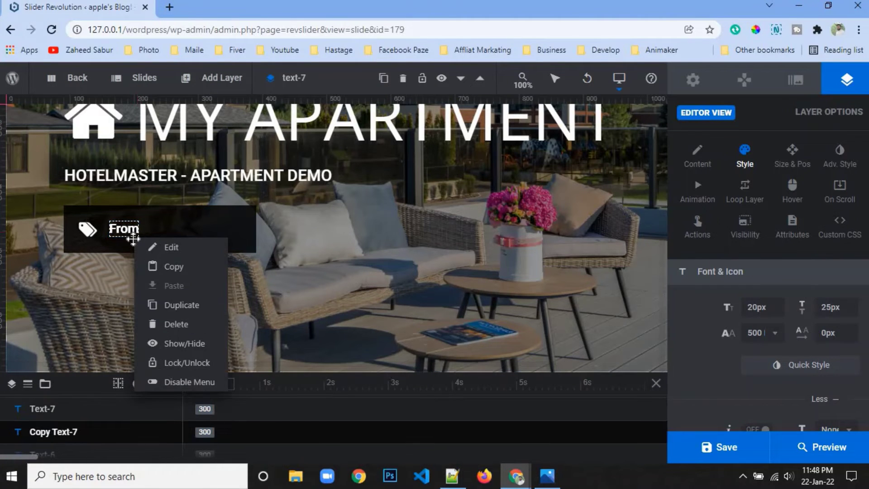
{"action": "left_click_drag", "start_coordinate": [127, 235], "coordinate": [173, 236]}
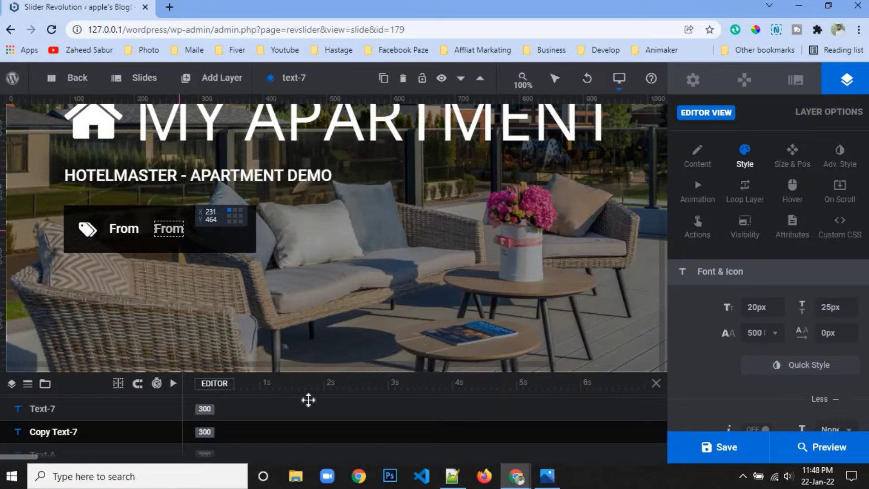
- Copy "$70 per night" from mannan.html in Notepad++ and paste it over the duplicated layer's "From" text
{"action": "left_click", "coordinate": [448, 479]}
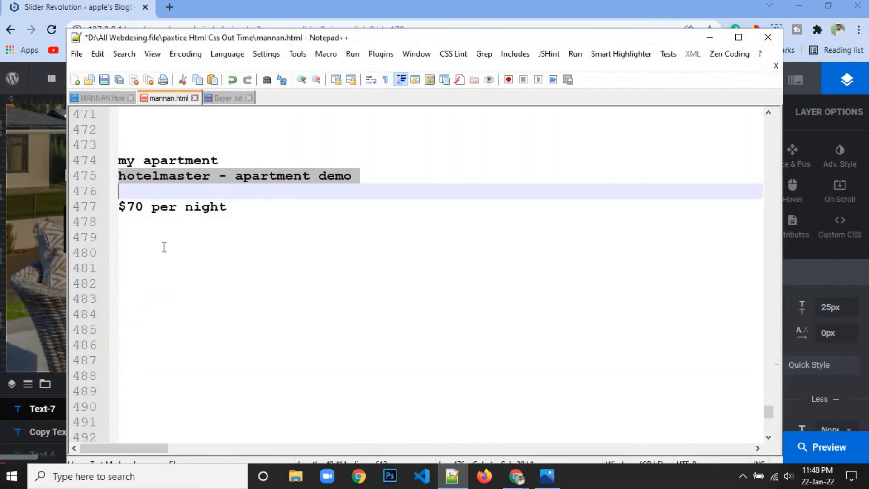
{"action": "triple_click", "coordinate": [166, 207]}
{"action": "right_click", "coordinate": [165, 208]}
{"action": "left_click", "coordinate": [249, 216]}
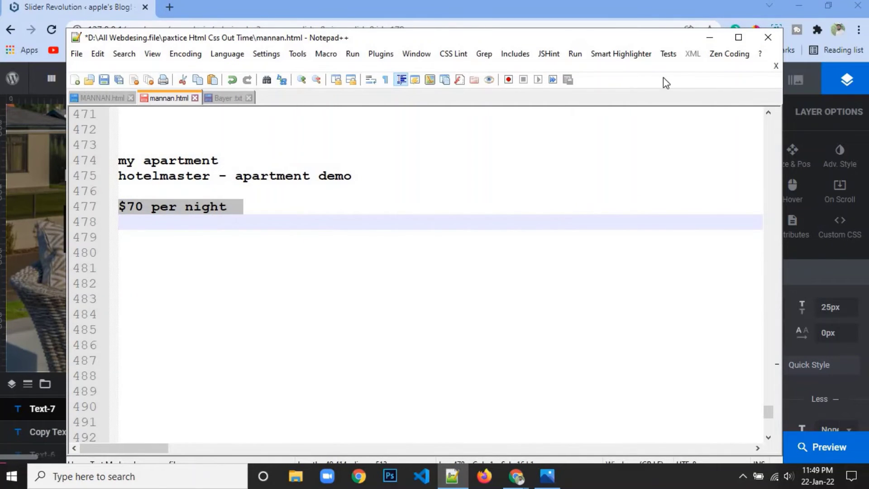
{"action": "left_click", "coordinate": [709, 37]}
{"action": "left_click", "coordinate": [712, 161]}
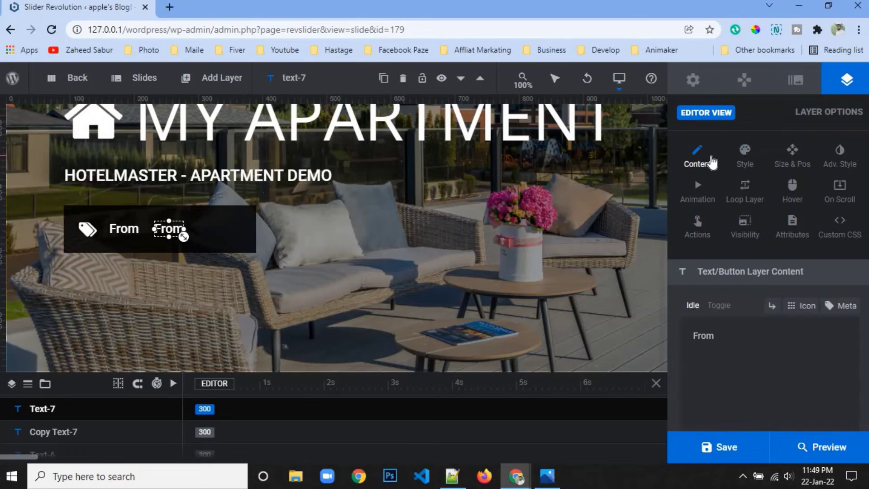
{"action": "double_click", "coordinate": [703, 336]}
{"action": "right_click", "coordinate": [708, 335]}
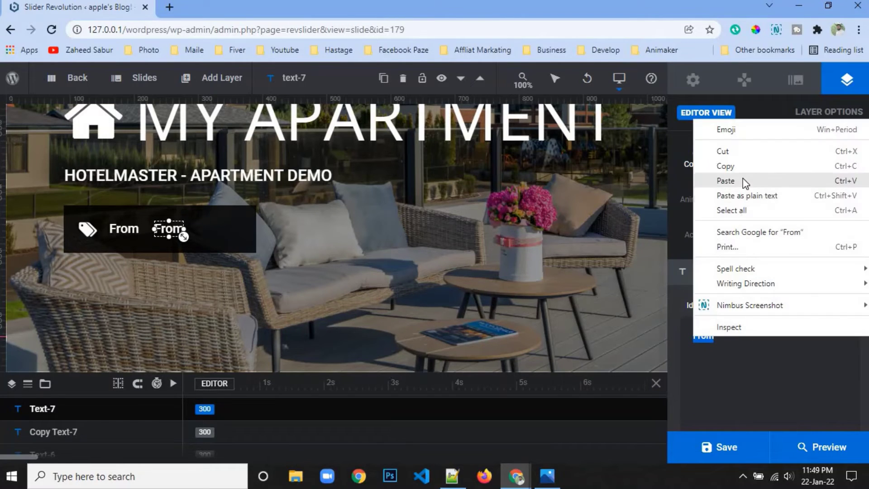
{"action": "left_click", "coordinate": [744, 181]}
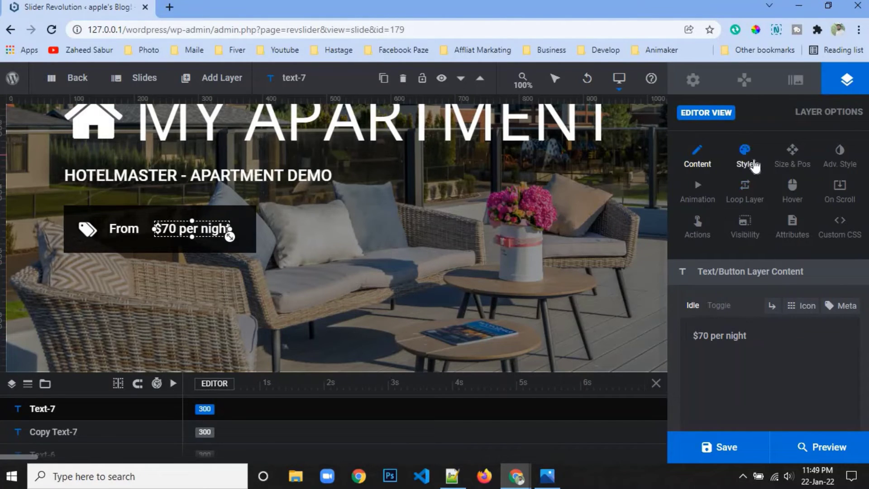
- Set the "$70 per night" text colour to the yellow preset #ffcc00 and save the slide
{"action": "left_click", "coordinate": [745, 154]}
{"action": "scroll", "coordinate": [727, 393], "scroll_direction": "down", "scroll_amount": 3}
{"action": "left_click", "coordinate": [750, 390]}
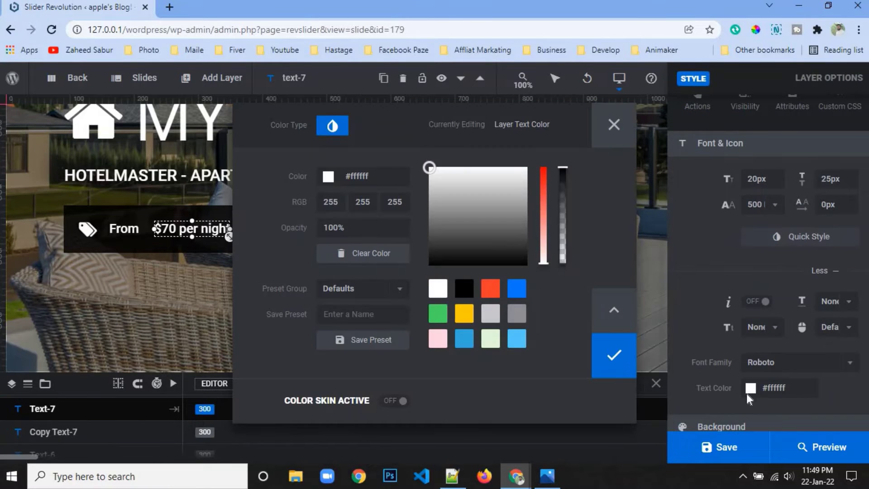
{"action": "left_click", "coordinate": [464, 313]}
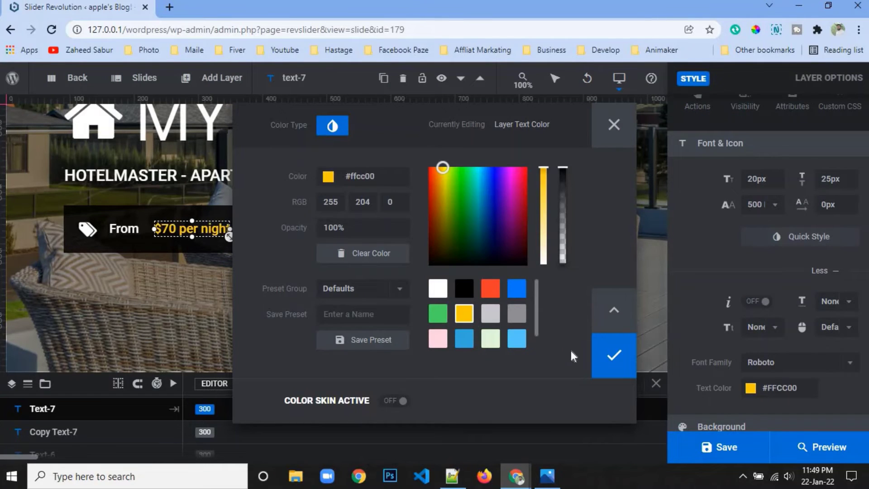
{"action": "left_click", "coordinate": [612, 353]}
{"action": "key", "text": "ctrl+s"}
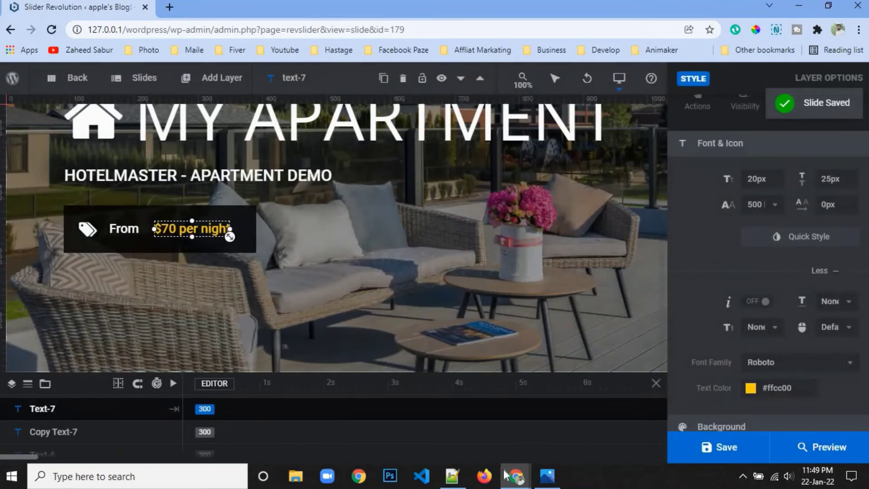
- Compare with Hostel 2.png, enlarge the price text to 26px and widen the black price box to about 322px
{"action": "left_click", "coordinate": [545, 477]}
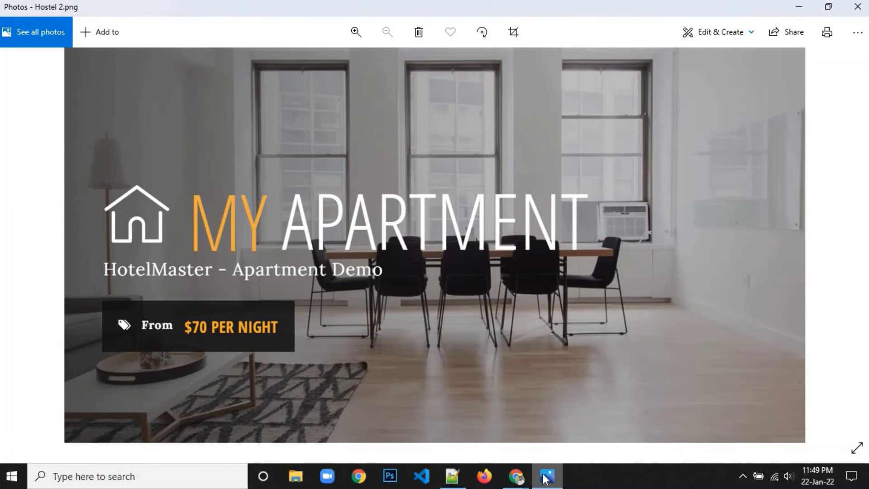
{"action": "left_click", "coordinate": [546, 478]}
{"action": "left_click", "coordinate": [243, 247]}
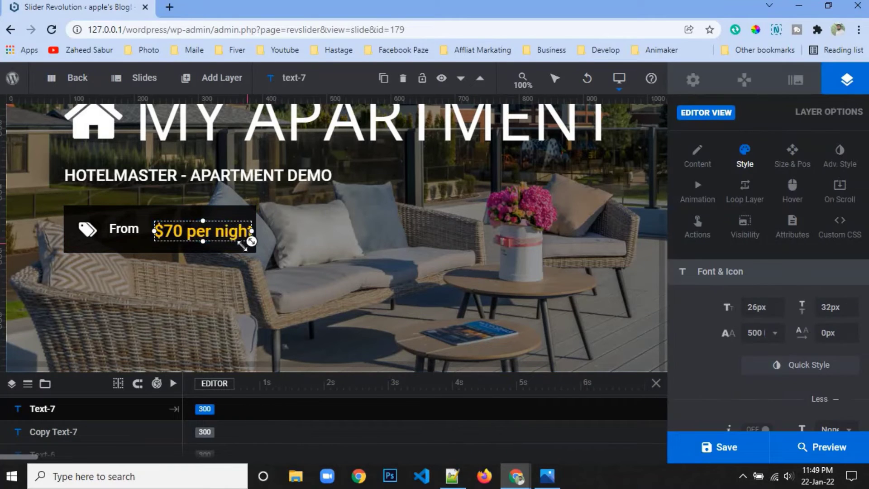
{"action": "left_click_drag", "start_coordinate": [263, 243], "coordinate": [253, 241]}
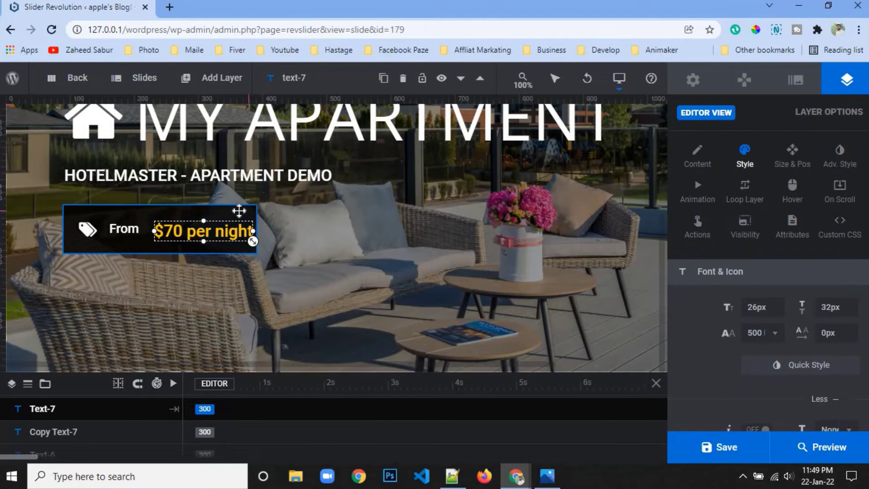
{"action": "left_click", "coordinate": [247, 213]}
{"action": "left_click_drag", "start_coordinate": [256, 229], "coordinate": [271, 228]}
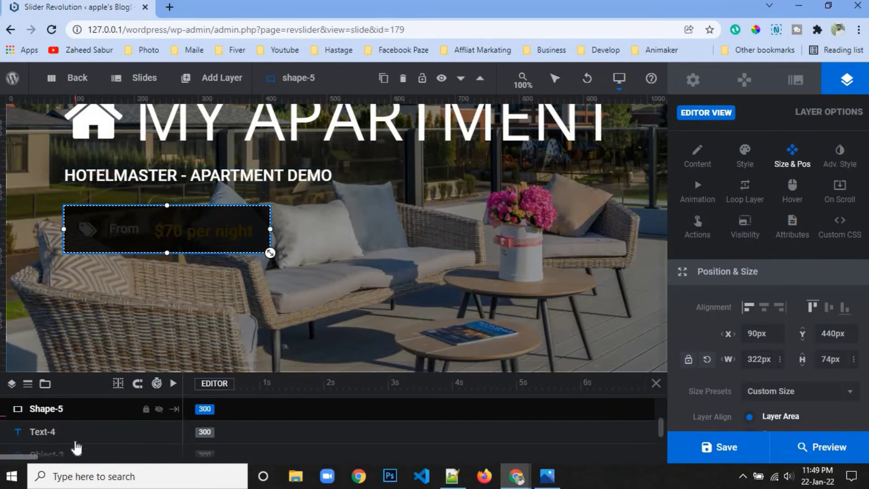
- Transform the "$70 per night" text to uppercase and scale it to 24px to fit the price box
{"action": "scroll", "coordinate": [76, 448], "scroll_direction": "up", "scroll_amount": 5}
{"action": "left_click", "coordinate": [75, 437]}
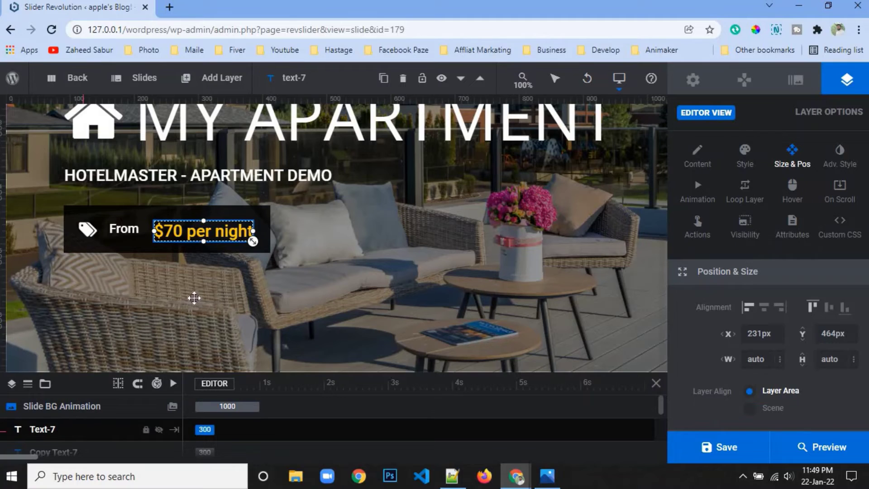
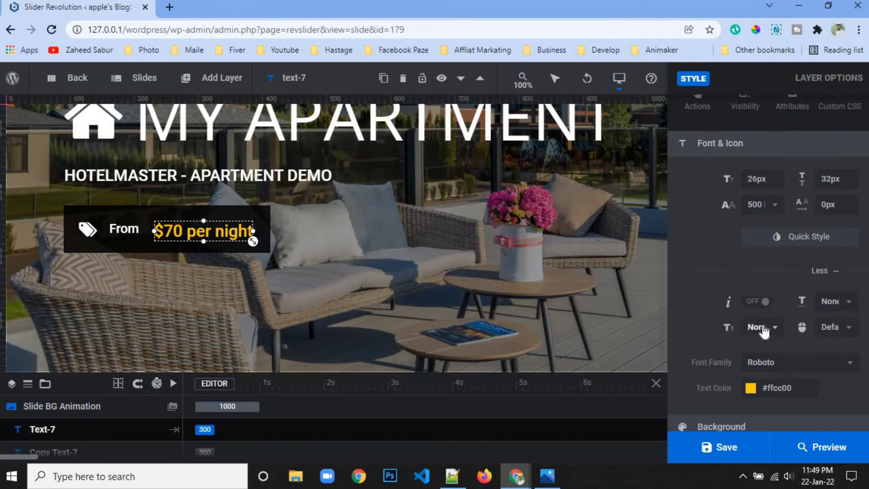
{"action": "left_click", "coordinate": [771, 331]}
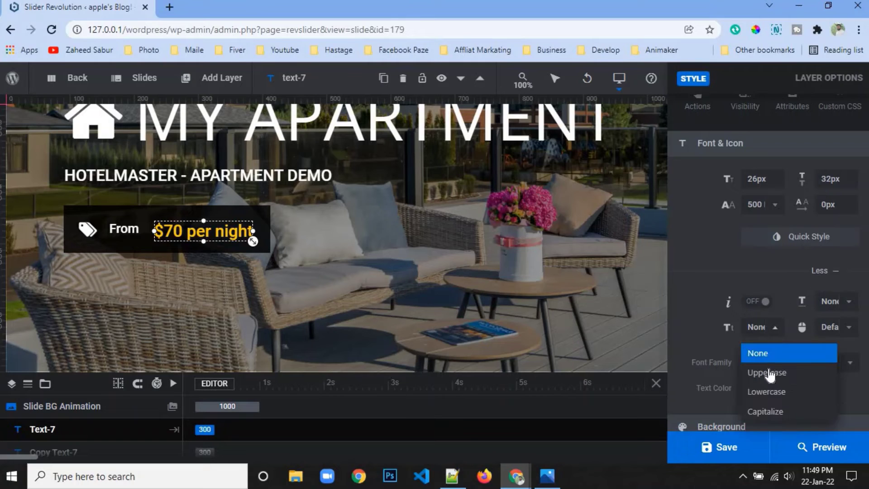
{"action": "left_click", "coordinate": [772, 373]}
{"action": "left_click_drag", "start_coordinate": [271, 242], "coordinate": [261, 240]}
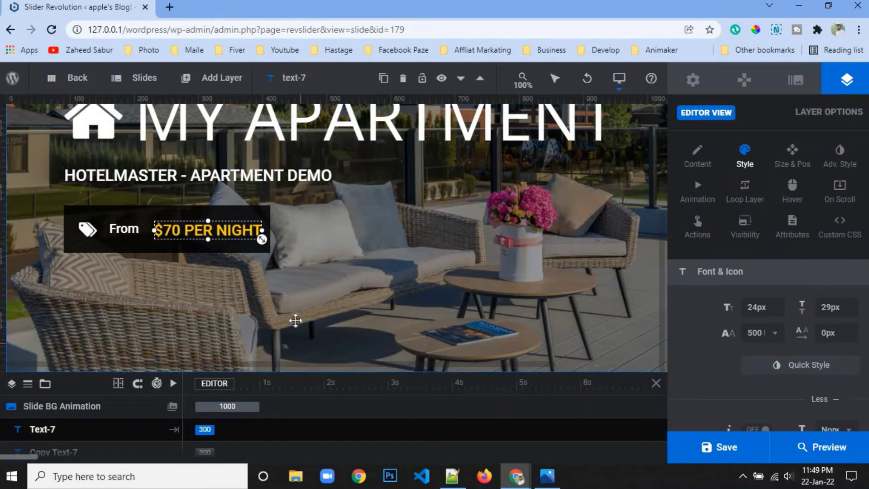
- Align the "$70 PER NIGHT" text vertically with "From" at about X 229, Y 462, checking against Hostel 2.png
{"action": "left_click", "coordinate": [378, 123]}
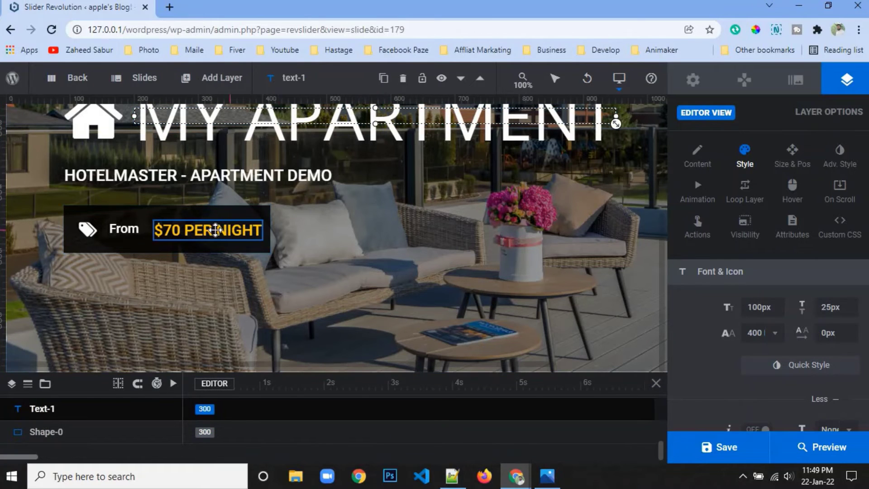
{"action": "left_click_drag", "start_coordinate": [215, 231], "coordinate": [215, 235]}
{"action": "left_click", "coordinate": [258, 239]}
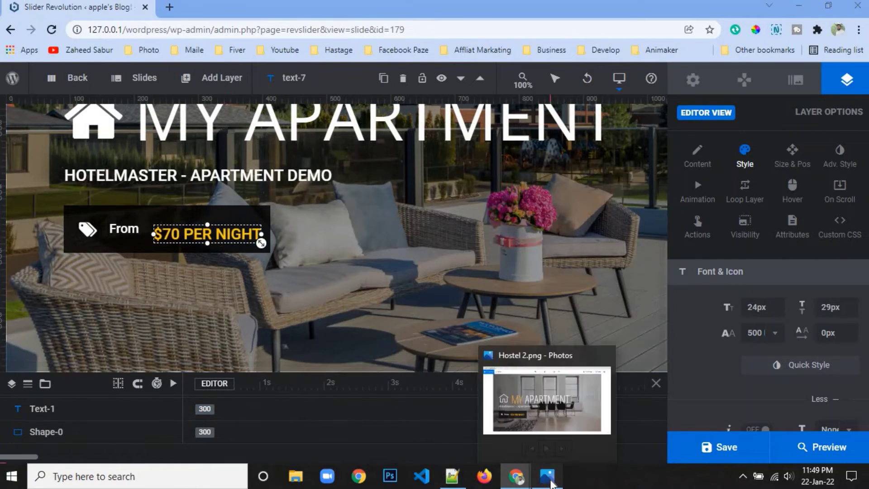
{"action": "left_click", "coordinate": [549, 480]}
{"action": "left_click", "coordinate": [550, 480]}
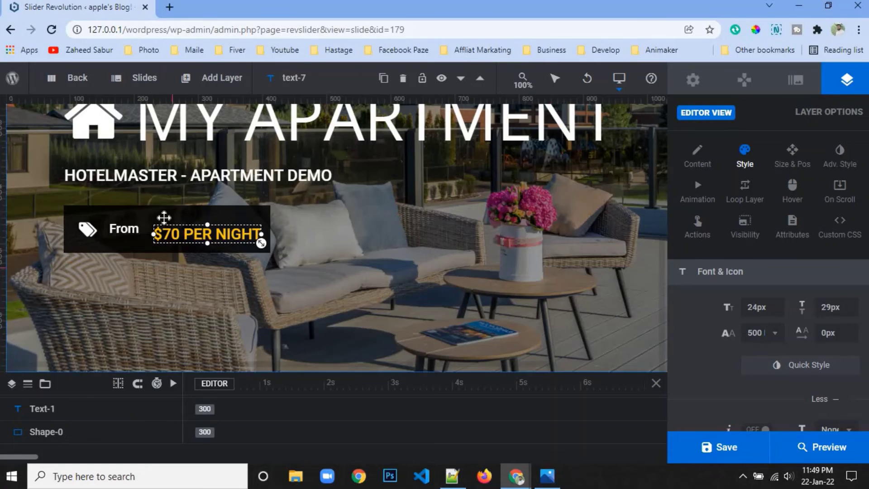
{"action": "left_click_drag", "start_coordinate": [183, 234], "coordinate": [183, 231]}
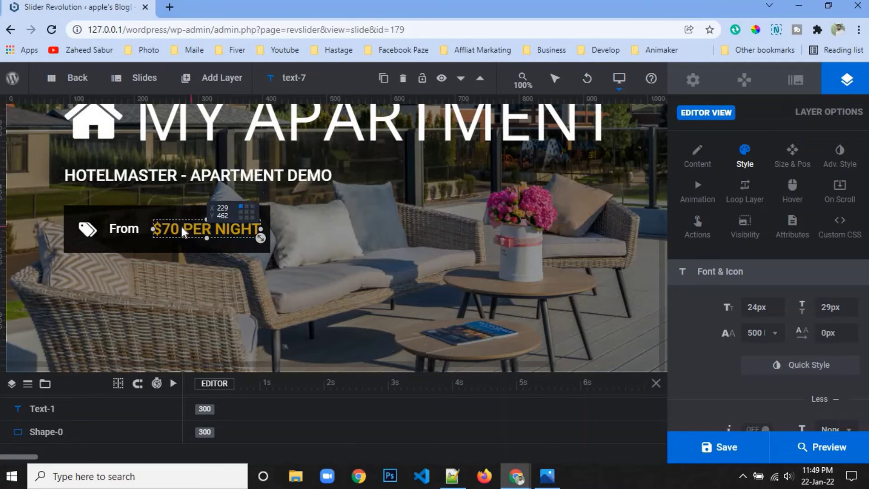
- Adjust the price text's size, settling on 24px with a 30px line height, and save the slide
{"action": "left_click_drag", "start_coordinate": [261, 239], "coordinate": [265, 238]}
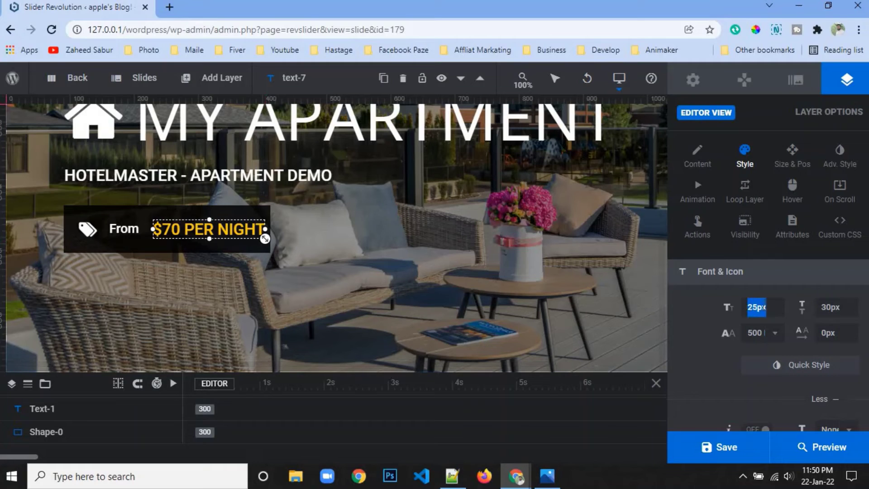
{"action": "type", "text": "24"}
{"action": "key", "text": "Return"}
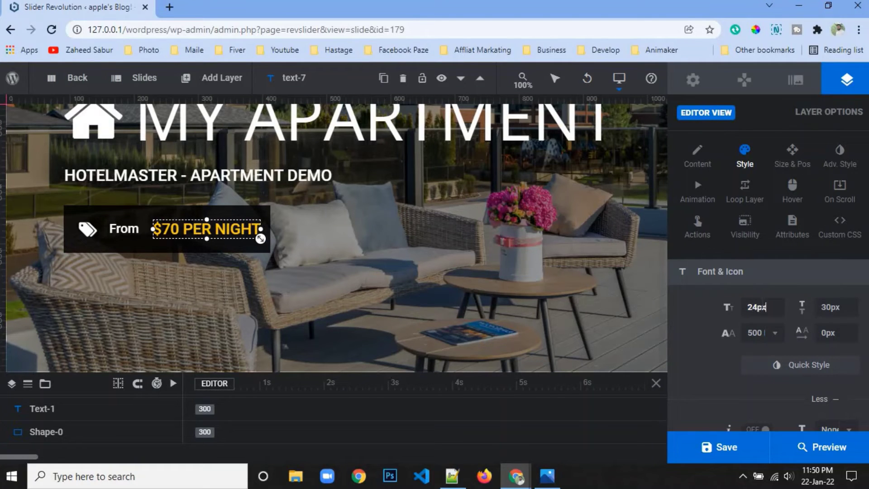
{"action": "left_click", "coordinate": [718, 446]}
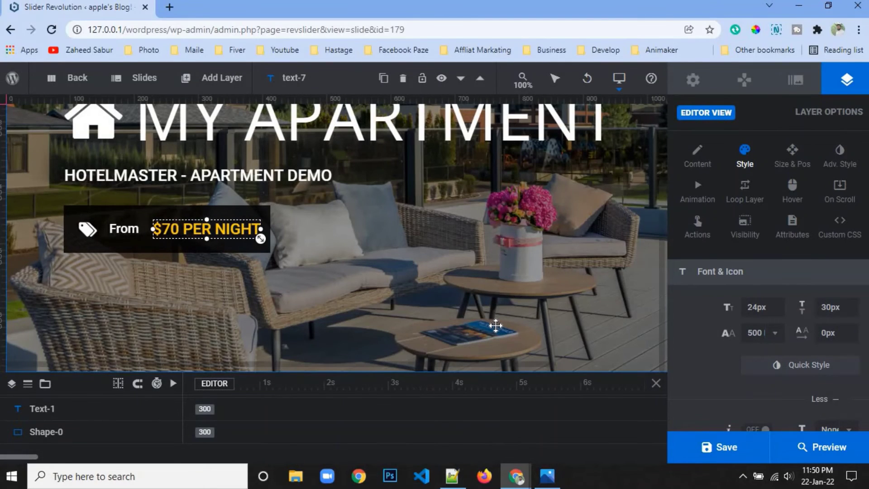
- Apply the Short Slide from Top entrance animation to the "MY APARTMENT" heading
{"action": "scroll", "coordinate": [418, 332], "scroll_direction": "up", "scroll_amount": 4}
{"action": "left_click", "coordinate": [379, 303]}
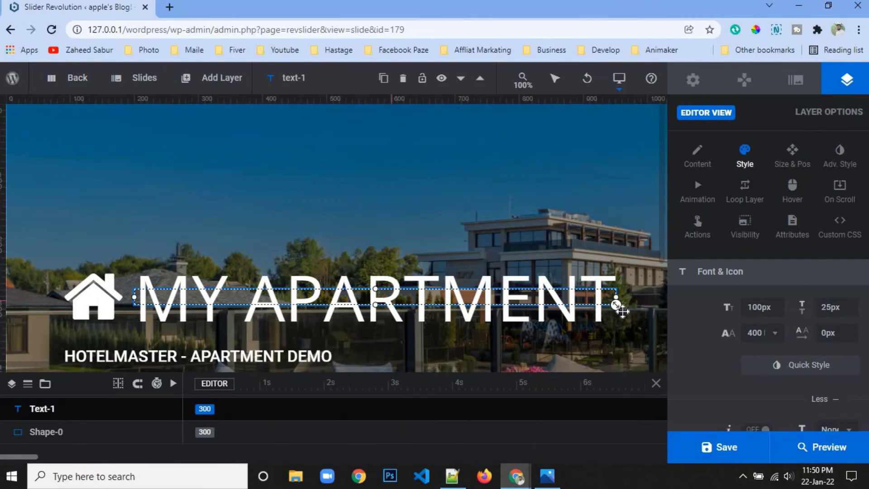
{"action": "left_click", "coordinate": [694, 190]}
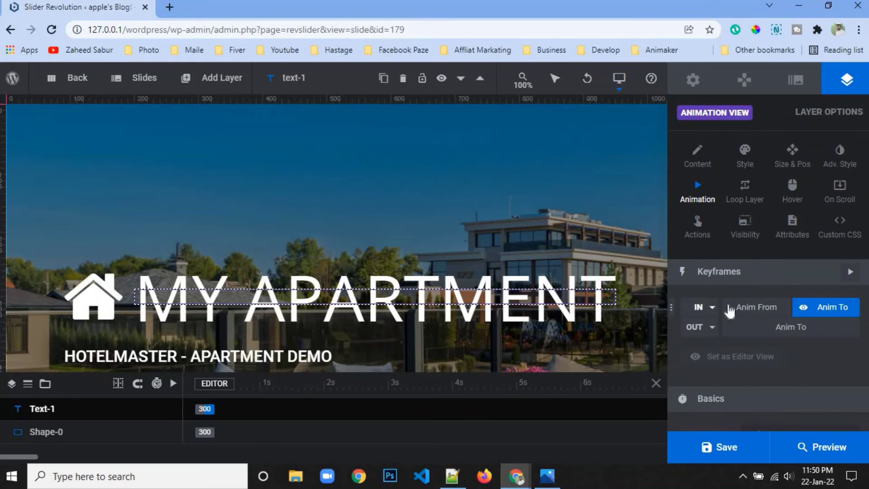
{"action": "left_click", "coordinate": [730, 308]}
{"action": "left_click", "coordinate": [751, 325]}
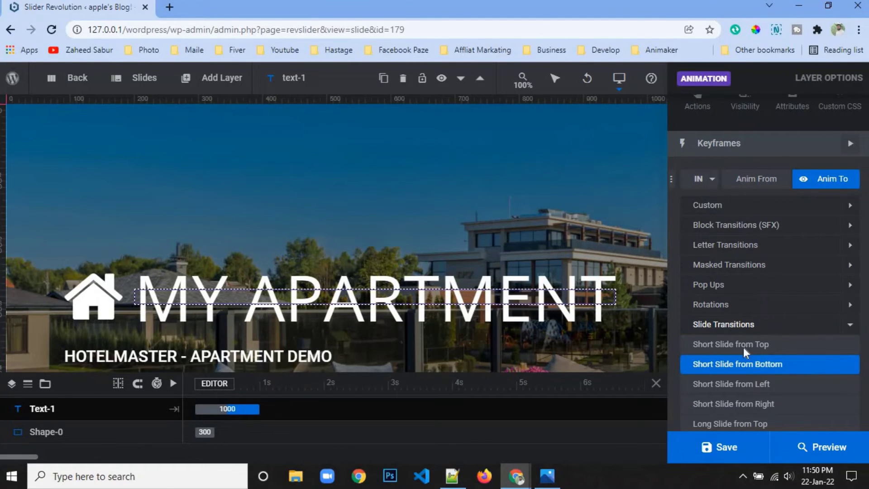
{"action": "left_click", "coordinate": [743, 347]}
- Apply the Short Slide from Bottom entrance animation to the "HOTELMASTER - APARTMENT DEMO" subtitle
{"action": "left_click", "coordinate": [248, 229]}
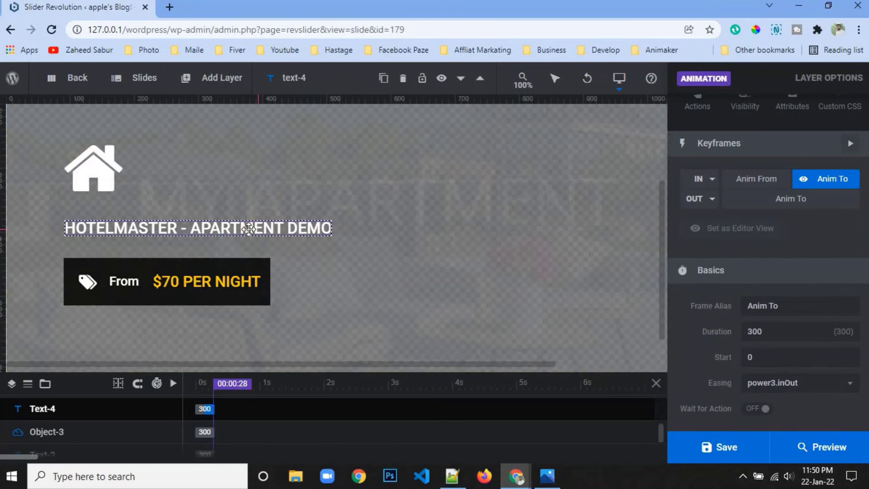
{"action": "left_click", "coordinate": [729, 178]}
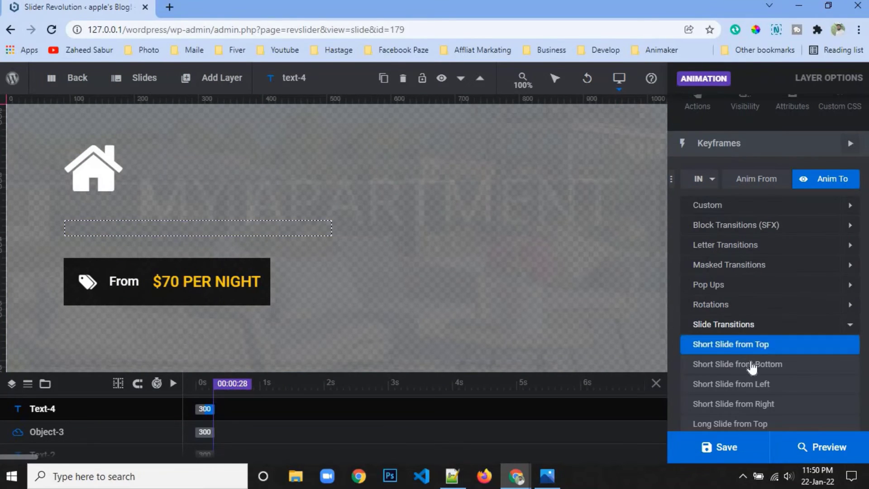
{"action": "left_click", "coordinate": [746, 365]}
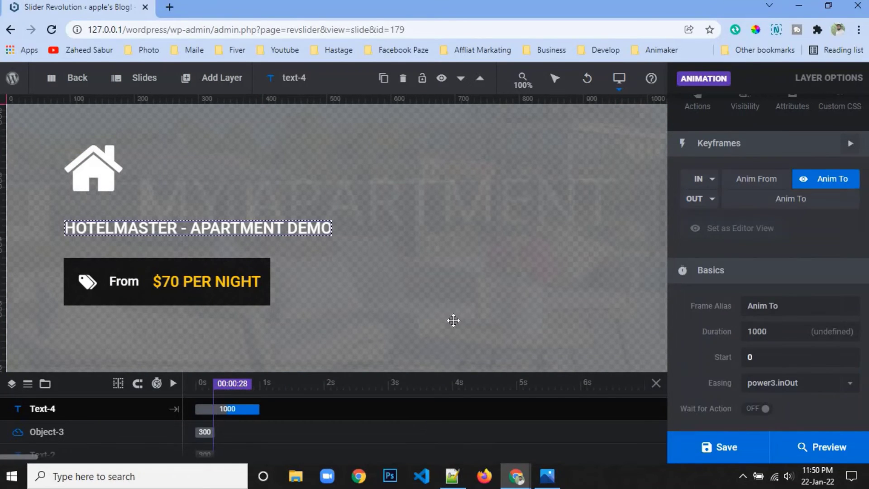
- Apply the Smooth Slide From Bottom entrance animation to the dark price box shape, enlarging the timeline area for more layers
{"action": "left_click", "coordinate": [151, 294]}
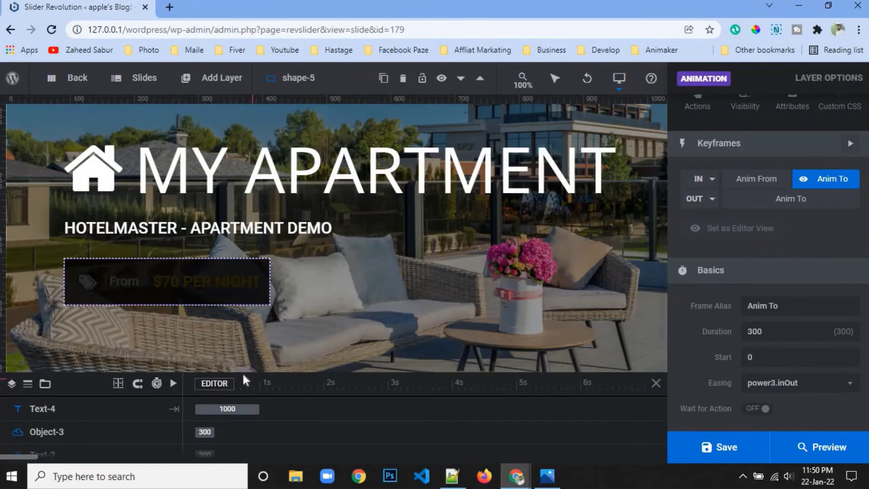
{"action": "left_click", "coordinate": [238, 383]}
{"action": "left_click_drag", "start_coordinate": [241, 372], "coordinate": [239, 335]}
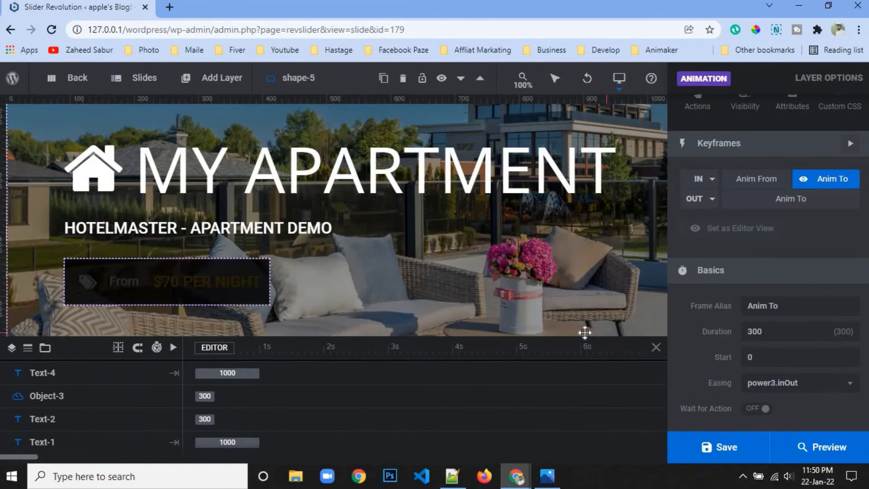
{"action": "left_click", "coordinate": [712, 186]}
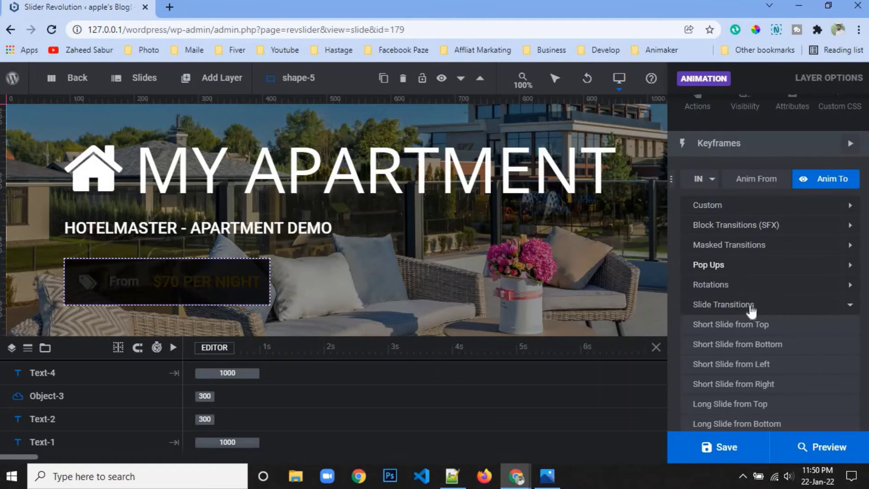
{"action": "scroll", "coordinate": [748, 301], "scroll_direction": "down", "scroll_amount": 2}
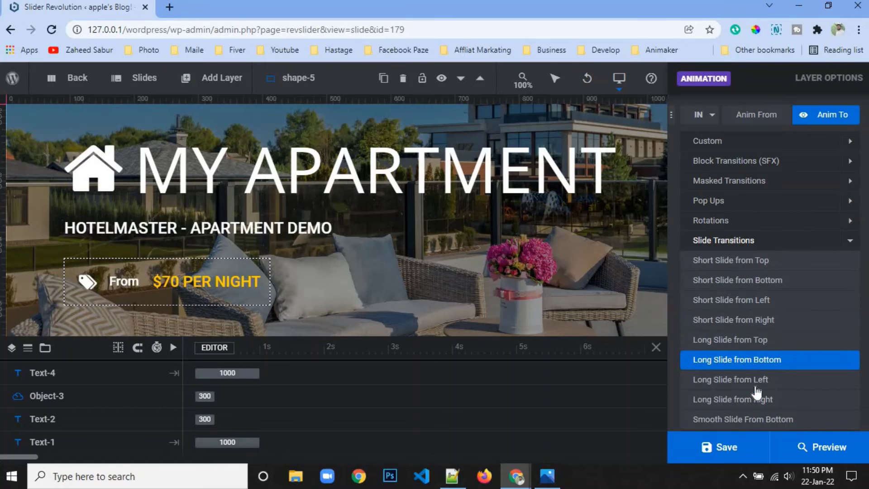
{"action": "left_click", "coordinate": [758, 410]}
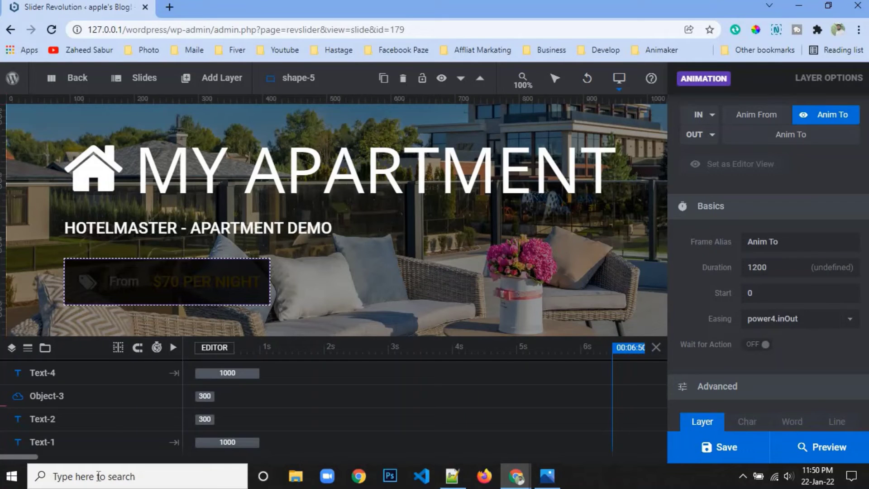
- Give the price tag icon the Short Slide from Bottom entrance animation and delay its start to 270 ms
{"action": "scroll", "coordinate": [116, 448], "scroll_direction": "up", "scroll_amount": 3}
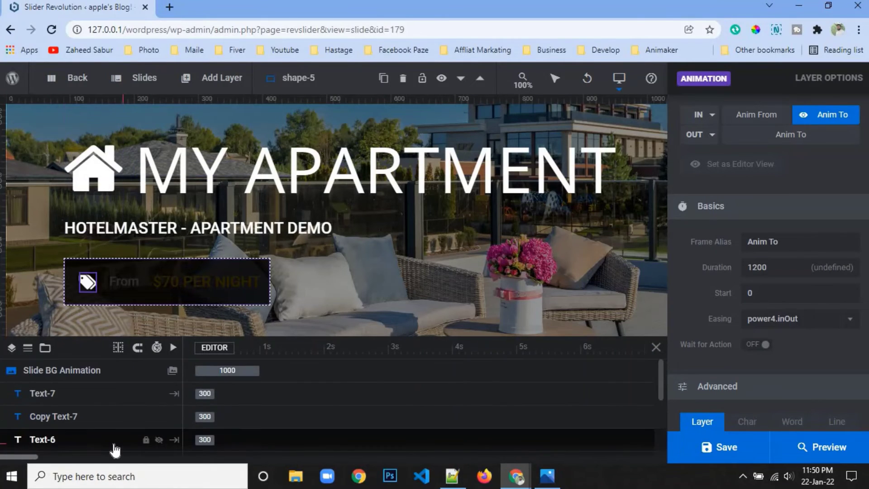
{"action": "scroll", "coordinate": [115, 445], "scroll_direction": "down", "scroll_amount": 3}
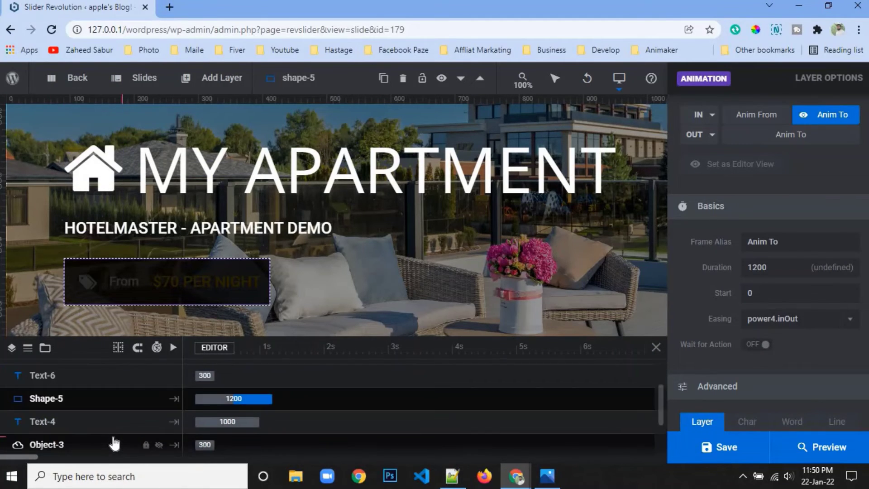
{"action": "left_click", "coordinate": [116, 383]}
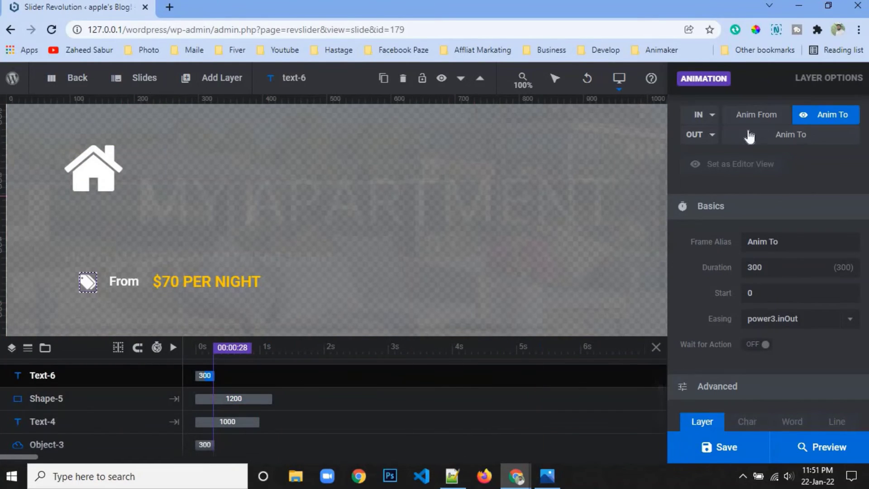
{"action": "left_click", "coordinate": [718, 121]}
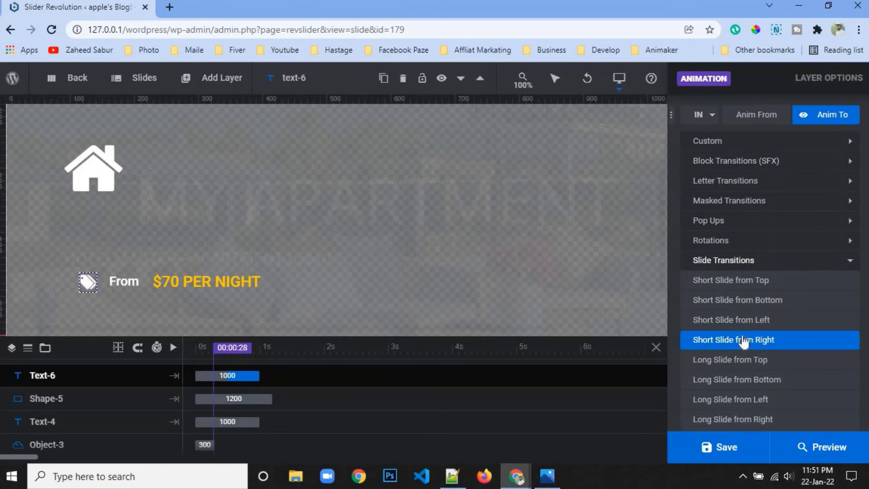
{"action": "left_click", "coordinate": [741, 305]}
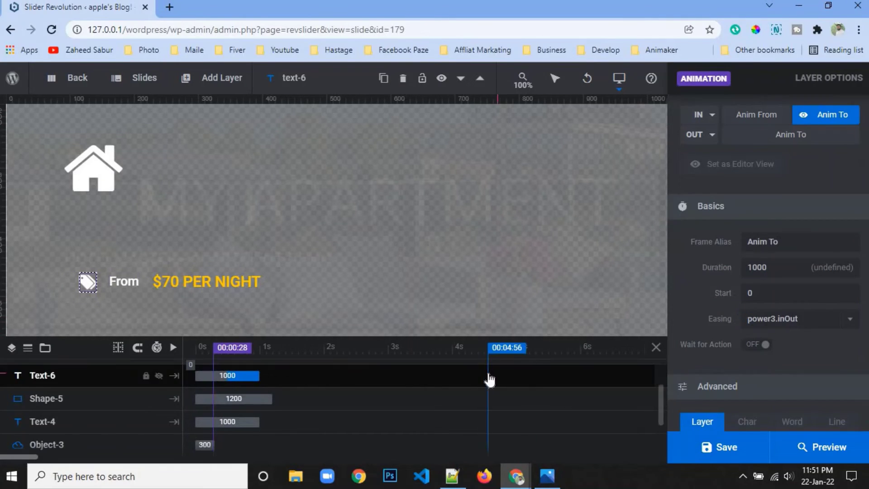
{"action": "mouse_move", "coordinate": [234, 376]}
{"action": "left_mouse_down"}
{"action": "mouse_move", "coordinate": [311, 377]}
{"action": "mouse_move", "coordinate": [239, 377]}
{"action": "left_mouse_up"}
{"action": "left_click", "coordinate": [277, 405]}
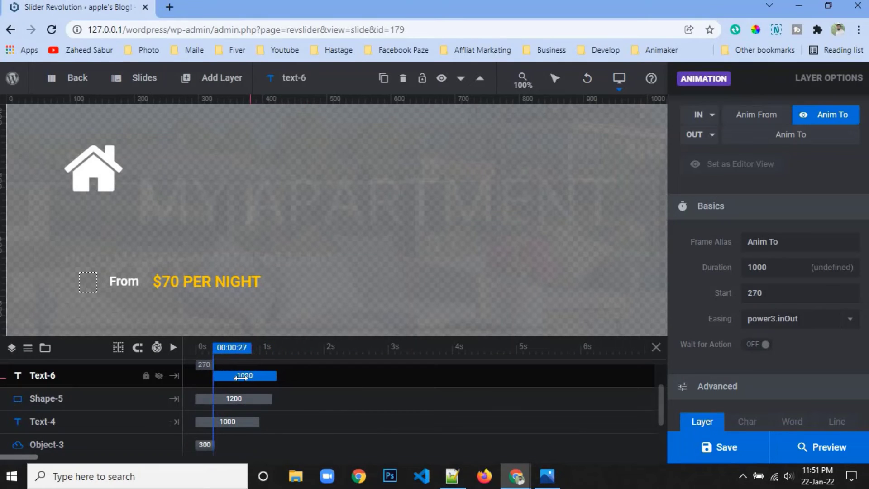
- Give the "From" text the Short Slide from Top entrance animation and delay its start to 370 ms
{"action": "scroll", "coordinate": [236, 434], "scroll_direction": "up", "scroll_amount": 2}
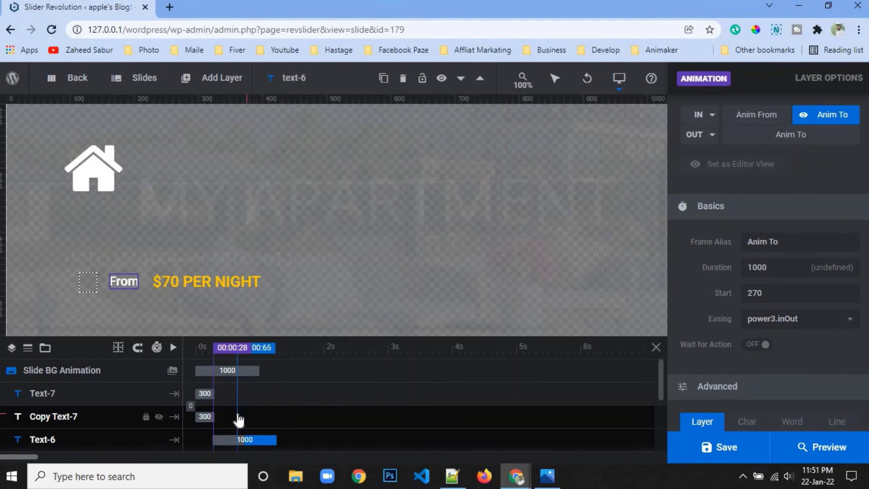
{"action": "left_click", "coordinate": [239, 419]}
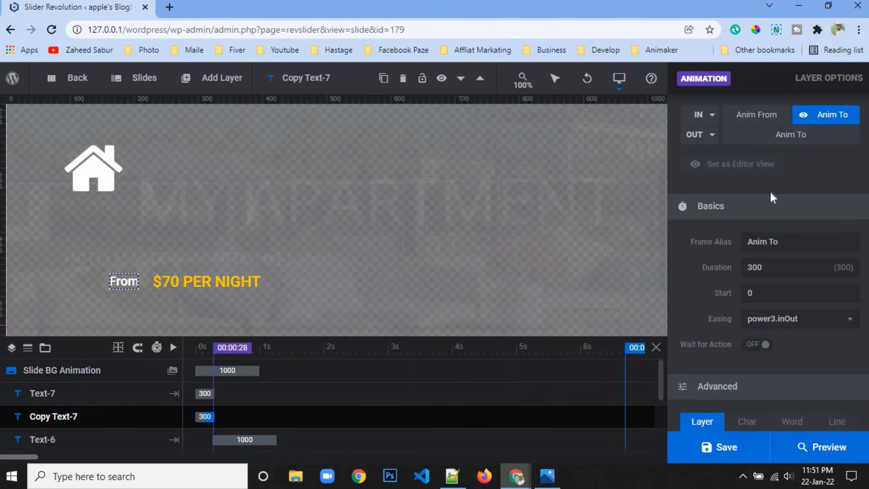
{"action": "left_click", "coordinate": [711, 117]}
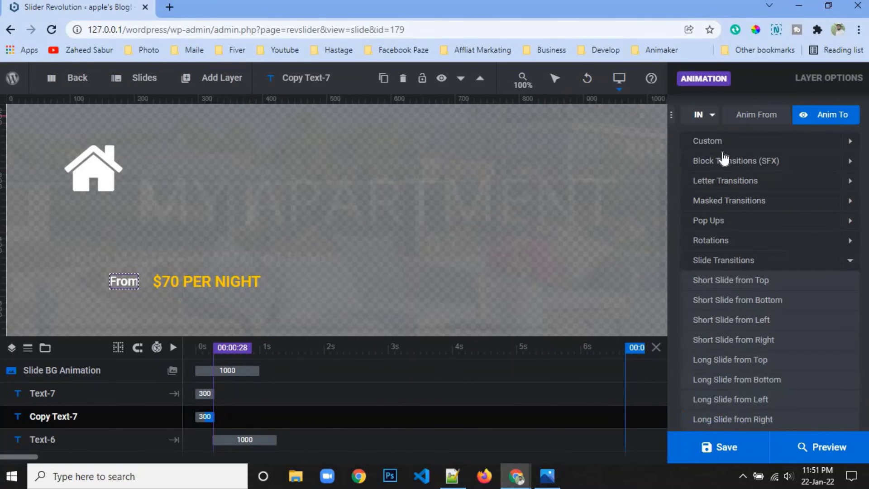
{"action": "left_click", "coordinate": [779, 285]}
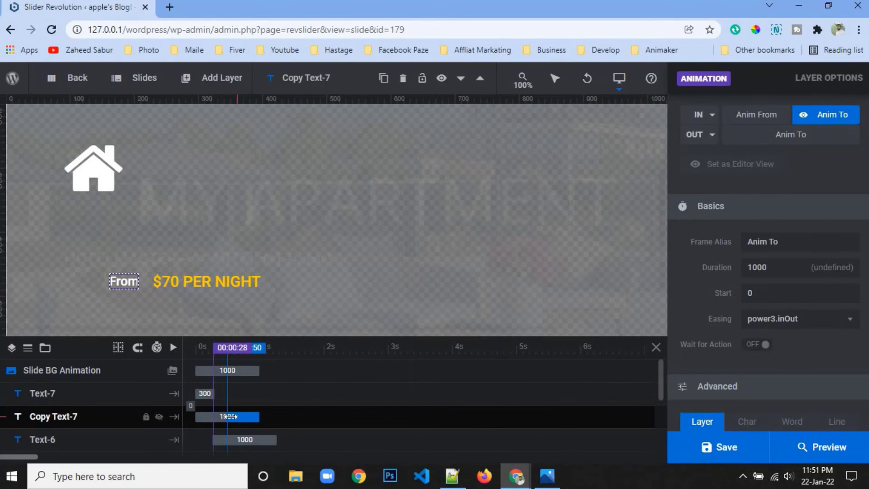
{"action": "left_click_drag", "start_coordinate": [228, 416], "coordinate": [252, 416]}
{"action": "left_click", "coordinate": [204, 392]}
{"action": "left_click", "coordinate": [246, 416]}
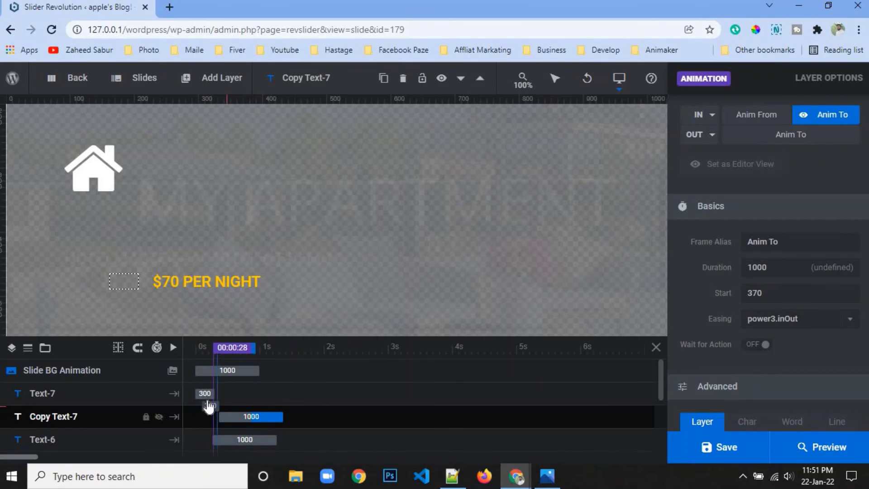
- Give the "$70 PER NIGHT" text the Short Slide from Bottom entrance animation and delay it to start just after "From"
{"action": "left_click", "coordinate": [204, 393]}
{"action": "left_click", "coordinate": [204, 393]}
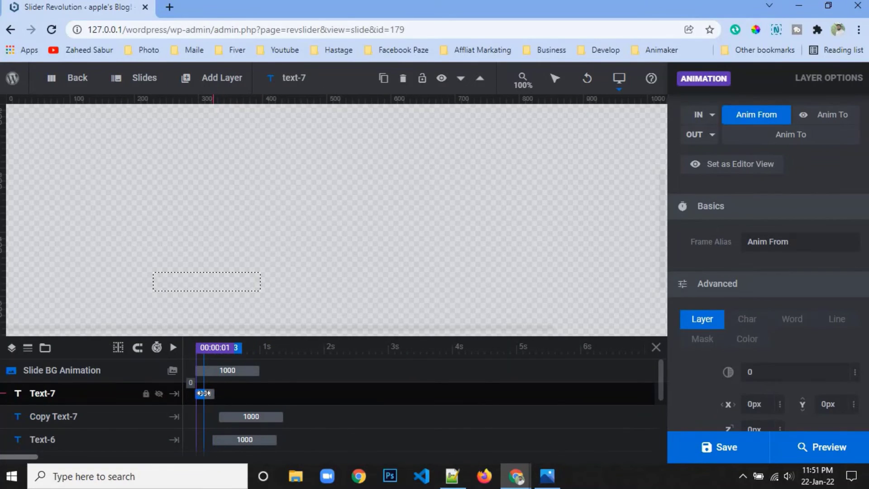
{"action": "left_click", "coordinate": [710, 117]}
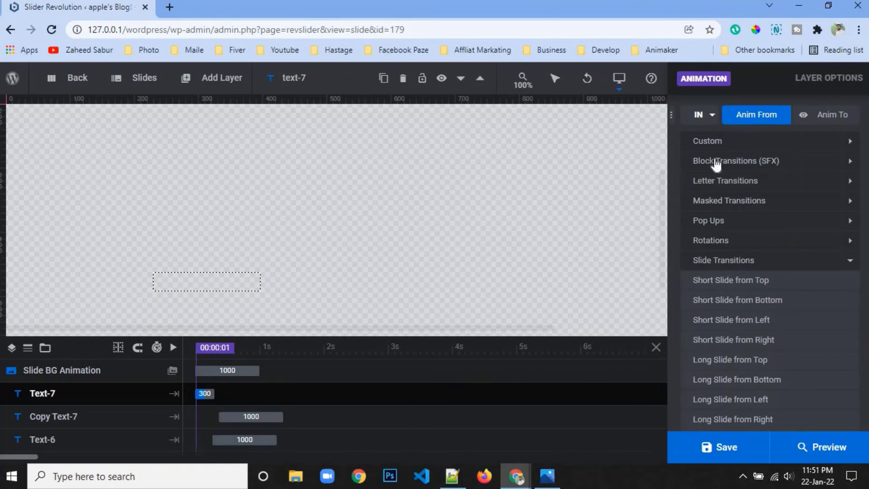
{"action": "left_click", "coordinate": [746, 300]}
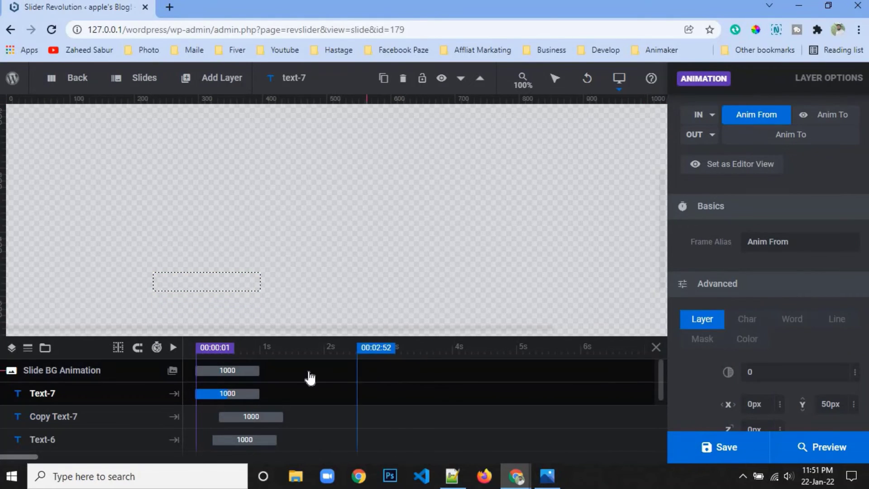
{"action": "left_click_drag", "start_coordinate": [235, 393], "coordinate": [263, 393]}
{"action": "left_click", "coordinate": [207, 371]}
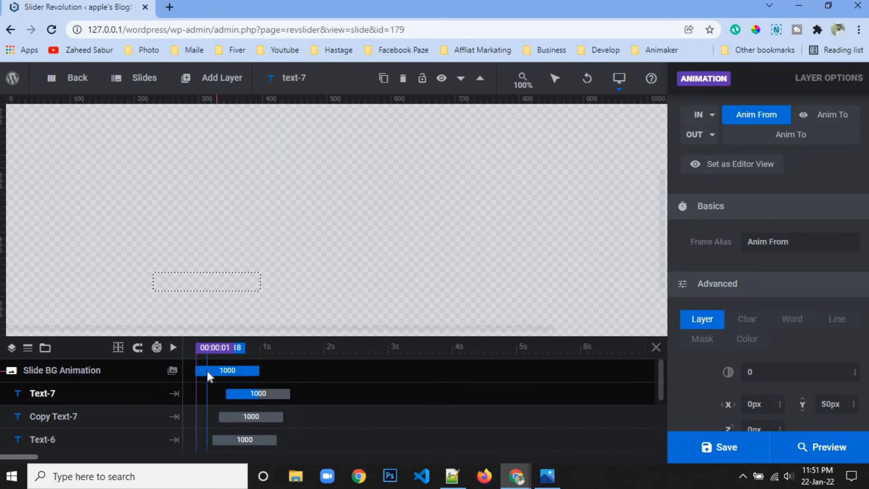
{"action": "left_click", "coordinate": [208, 370]}
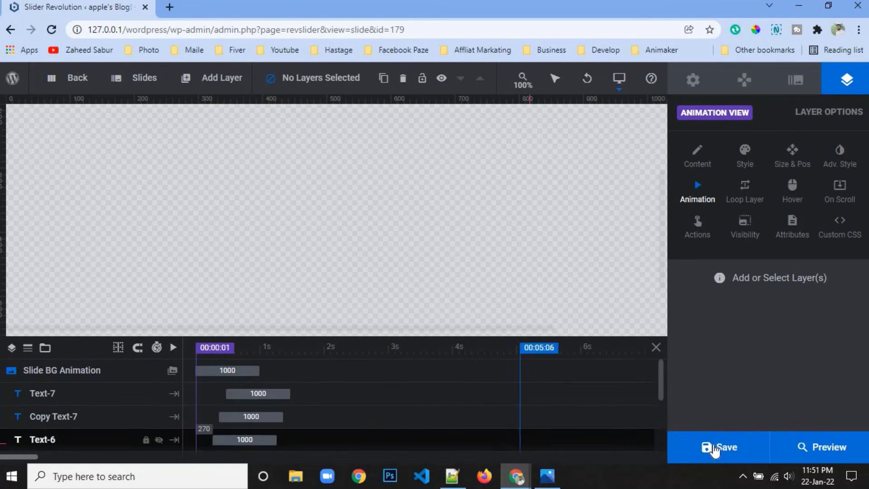
- Save the slide and preview Hostel Slider 2 to check the layer entrance animations
{"action": "key", "text": "ctrl+s"}
{"action": "left_click", "coordinate": [74, 415]}
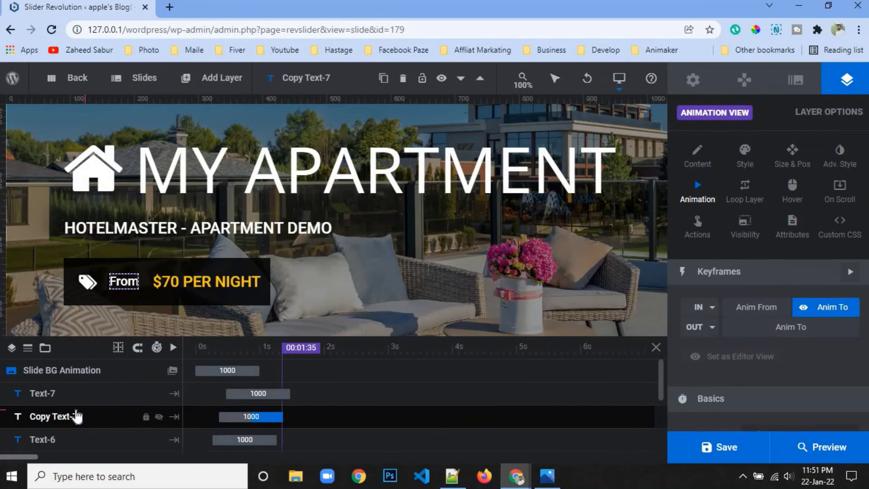
{"action": "left_click", "coordinate": [709, 441]}
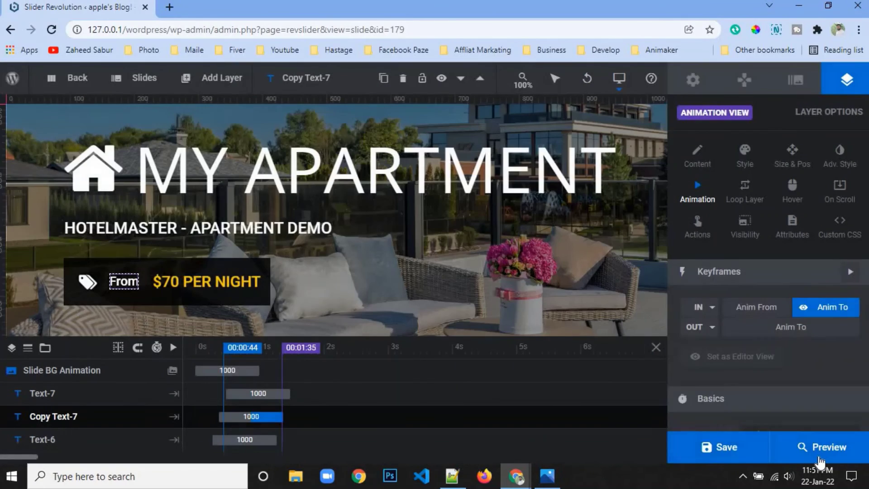
{"action": "left_click", "coordinate": [814, 445]}
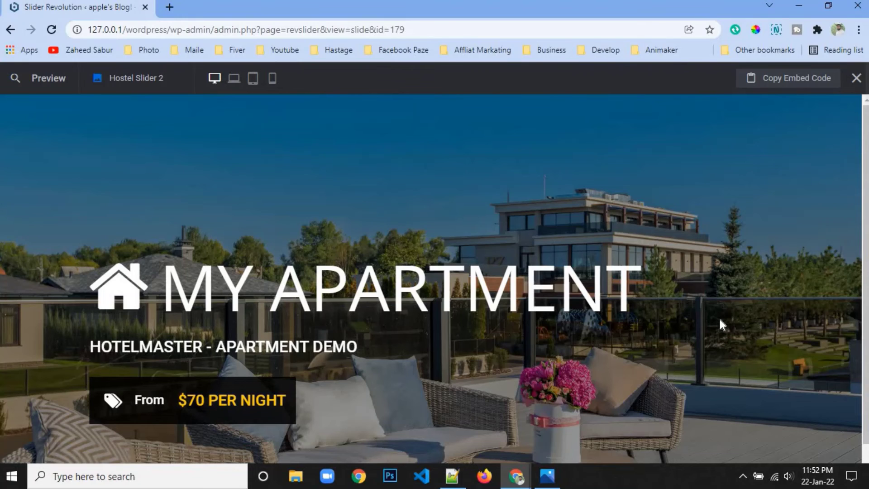
{"action": "scroll", "coordinate": [741, 244], "scroll_direction": "down", "scroll_amount": 1}
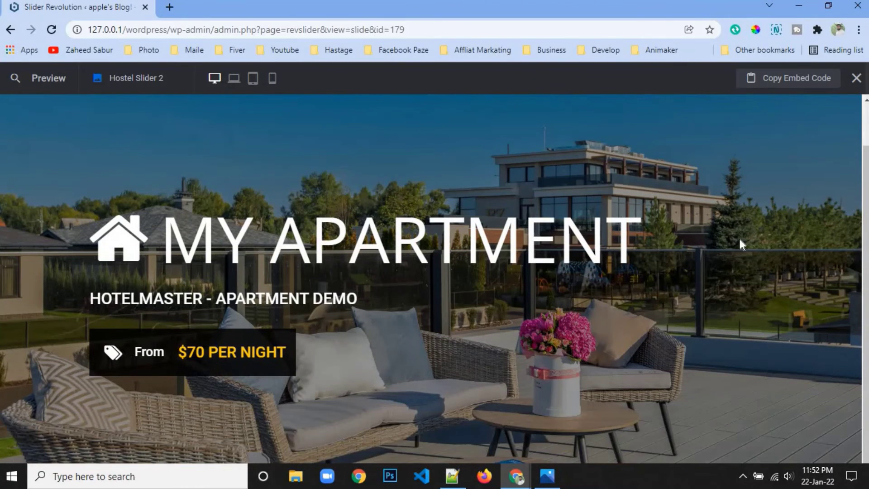
{"action": "left_click", "coordinate": [856, 78]}
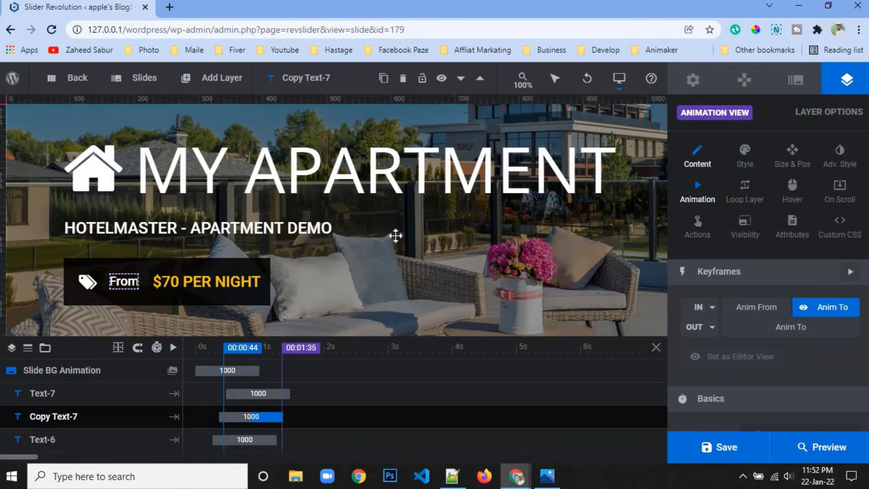
- Set the slide's background transition to the Random All preset and save the slide
{"action": "left_click", "coordinate": [797, 84]}
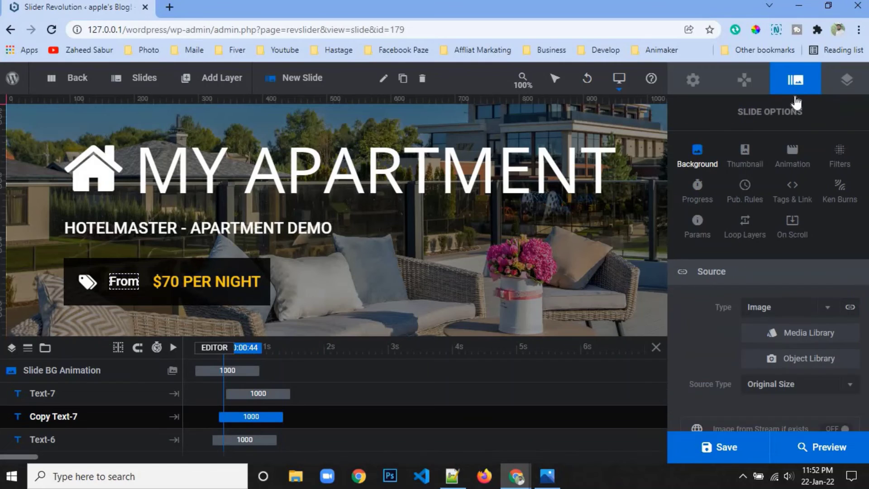
{"action": "left_click", "coordinate": [798, 166]}
{"action": "left_click", "coordinate": [768, 360]}
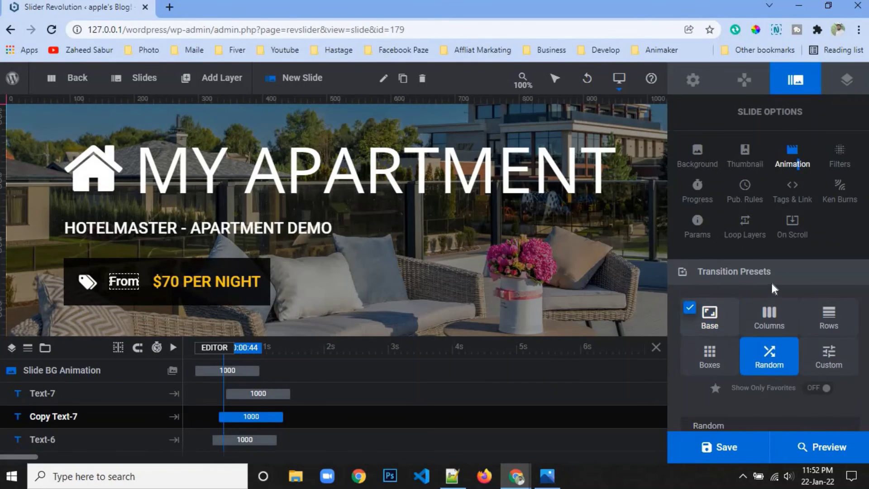
{"action": "scroll", "coordinate": [770, 285], "scroll_direction": "down", "scroll_amount": 3}
{"action": "left_click", "coordinate": [733, 319]}
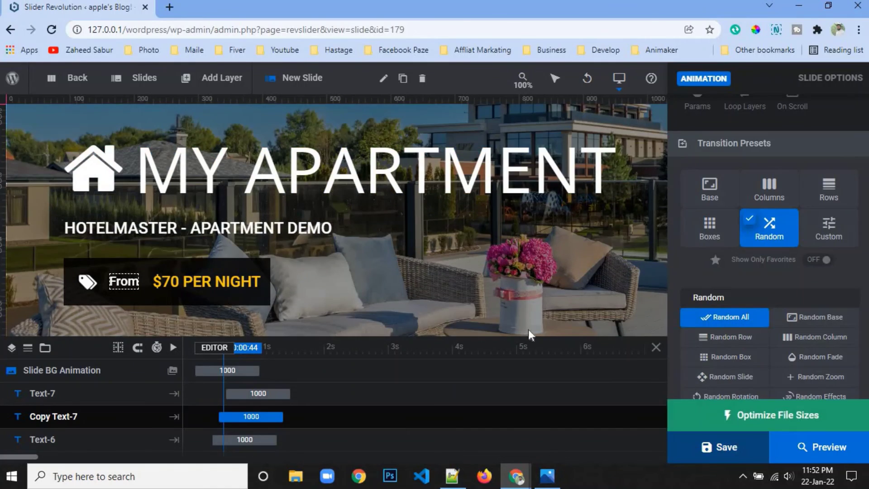
{"action": "key", "text": "ctrl+s"}
{"action": "scroll", "coordinate": [775, 166], "scroll_direction": "up", "scroll_amount": 3}
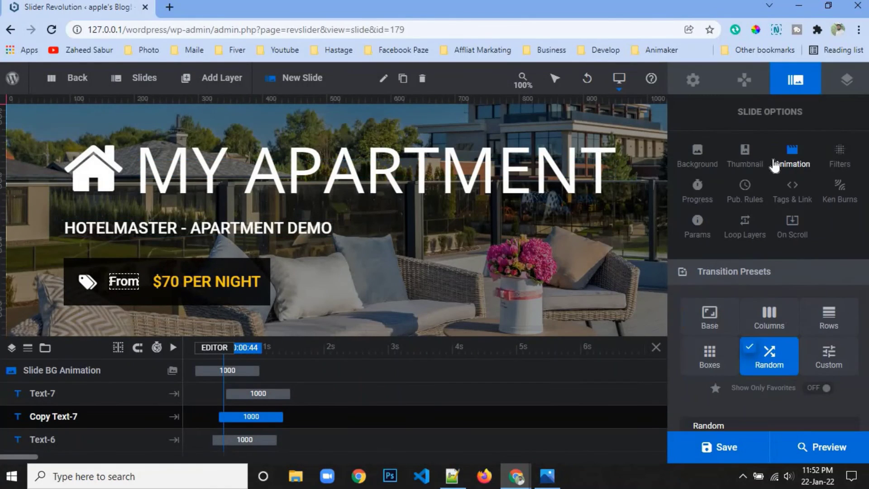
- Enable the slider's navigation arrows with the Custom arrow style and save the slide
{"action": "left_click", "coordinate": [744, 81]}
{"action": "left_click", "coordinate": [745, 157]}
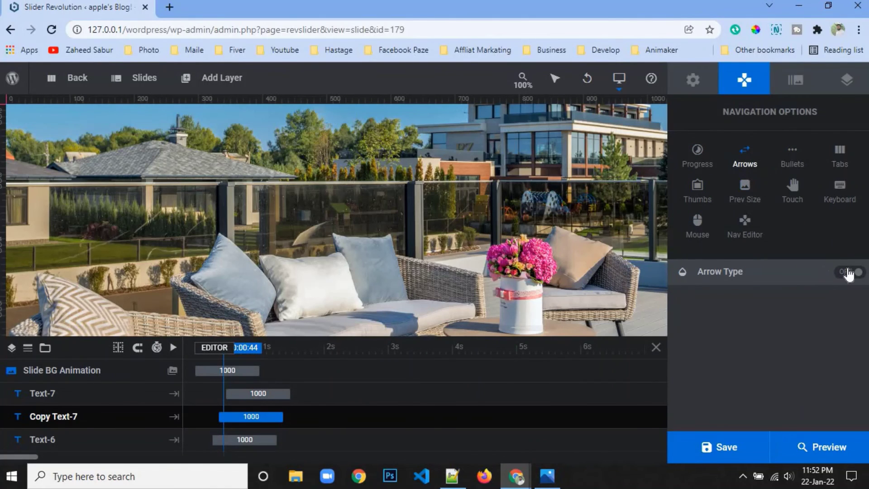
{"action": "left_click", "coordinate": [849, 273]}
{"action": "scroll", "coordinate": [760, 276], "scroll_direction": "down", "scroll_amount": 3}
{"action": "left_click", "coordinate": [777, 185]}
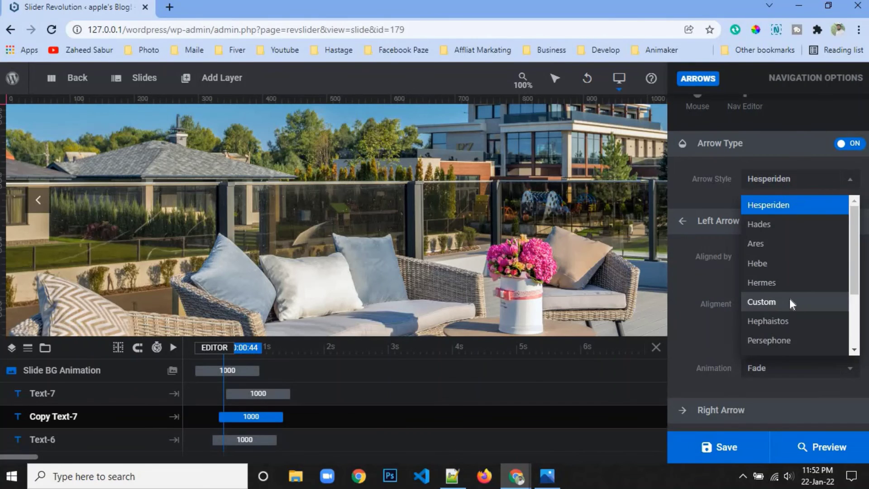
{"action": "left_click", "coordinate": [791, 302]}
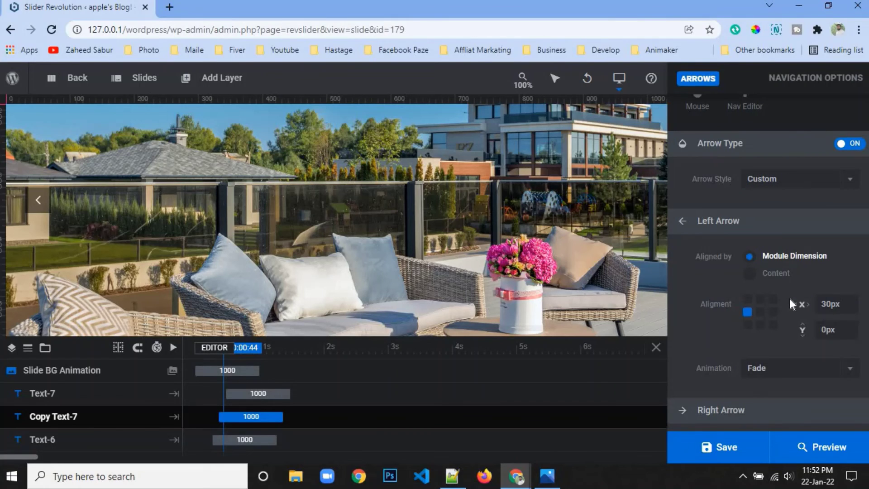
{"action": "scroll", "coordinate": [790, 297], "scroll_direction": "down", "scroll_amount": 13}
{"action": "scroll", "coordinate": [752, 308], "scroll_direction": "up", "scroll_amount": 4}
{"action": "scroll", "coordinate": [750, 307], "scroll_direction": "down", "scroll_amount": 5}
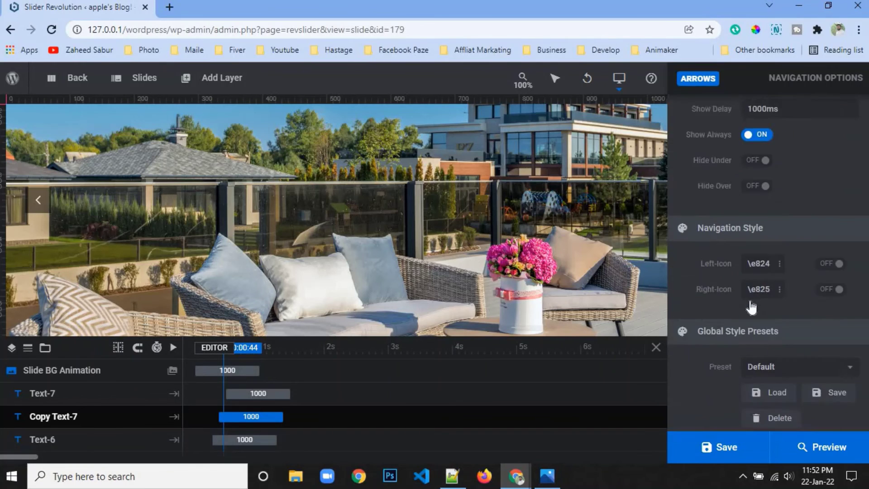
{"action": "scroll", "coordinate": [751, 307], "scroll_direction": "up", "scroll_amount": 3}
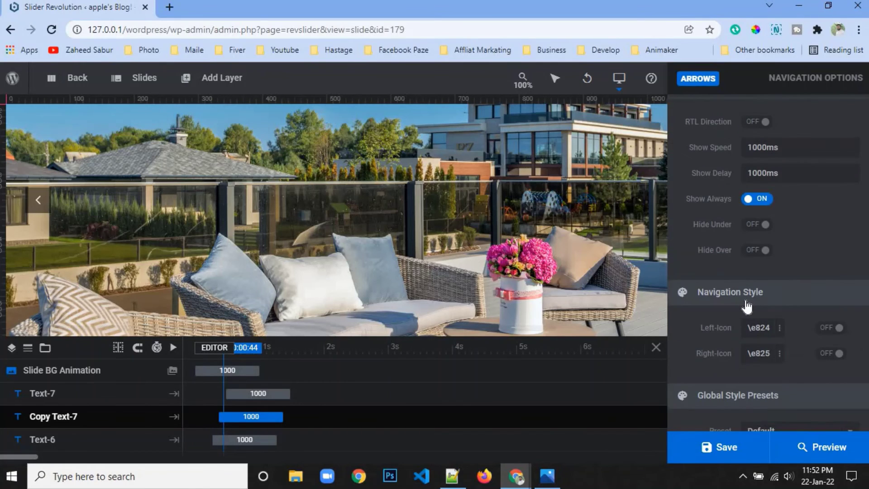
{"action": "scroll", "coordinate": [747, 306], "scroll_direction": "down", "scroll_amount": 4}
{"action": "scroll", "coordinate": [768, 263], "scroll_direction": "up", "scroll_amount": 3}
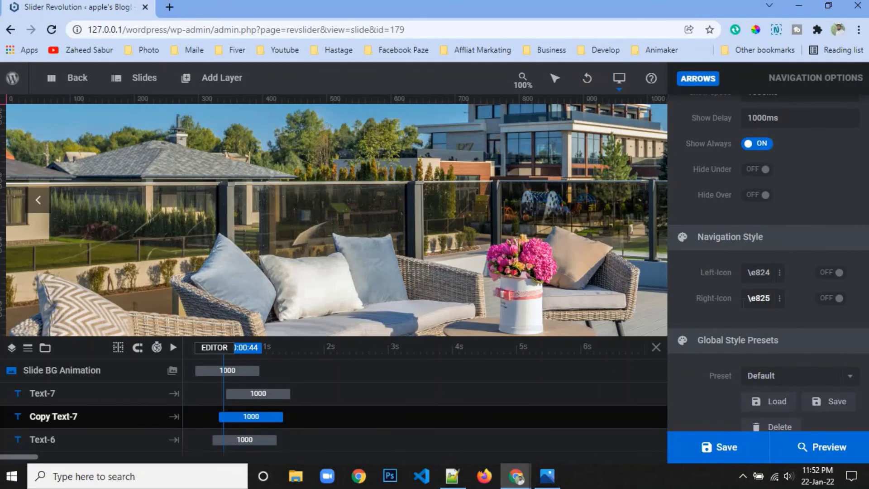
{"action": "scroll", "coordinate": [728, 303], "scroll_direction": "up", "scroll_amount": 10}
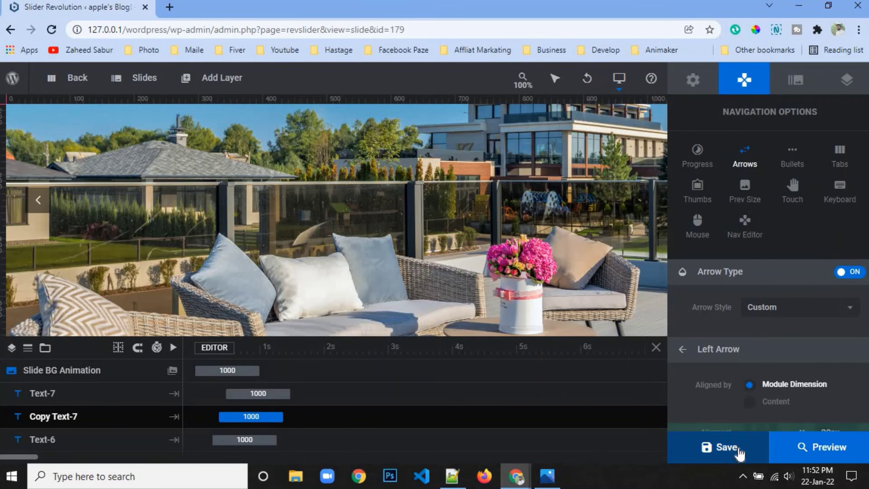
{"action": "left_click", "coordinate": [723, 446]}
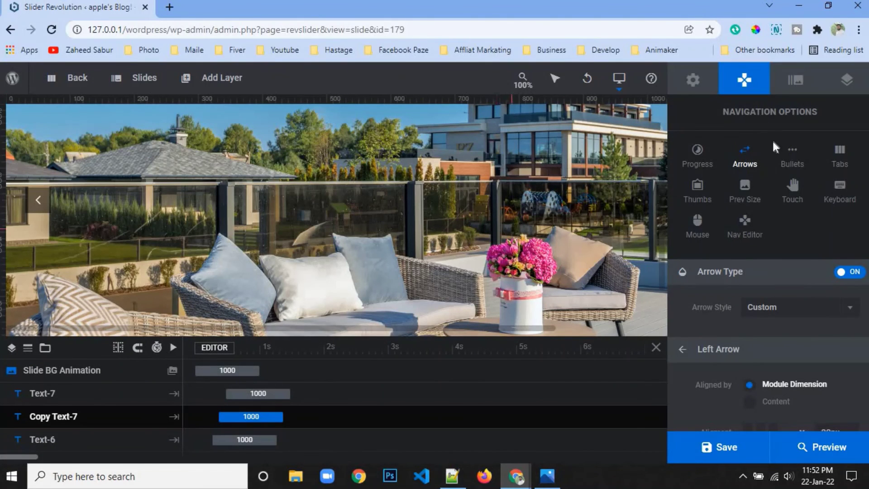
- Set the module's loading spinner to style 3 and save the slide
{"action": "left_click", "coordinate": [694, 84]}
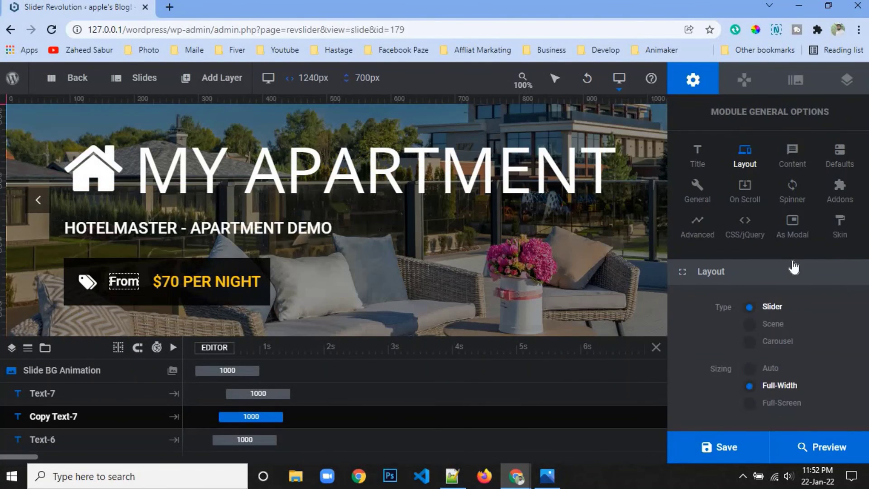
{"action": "left_click", "coordinate": [793, 187]}
{"action": "left_click", "coordinate": [801, 308]}
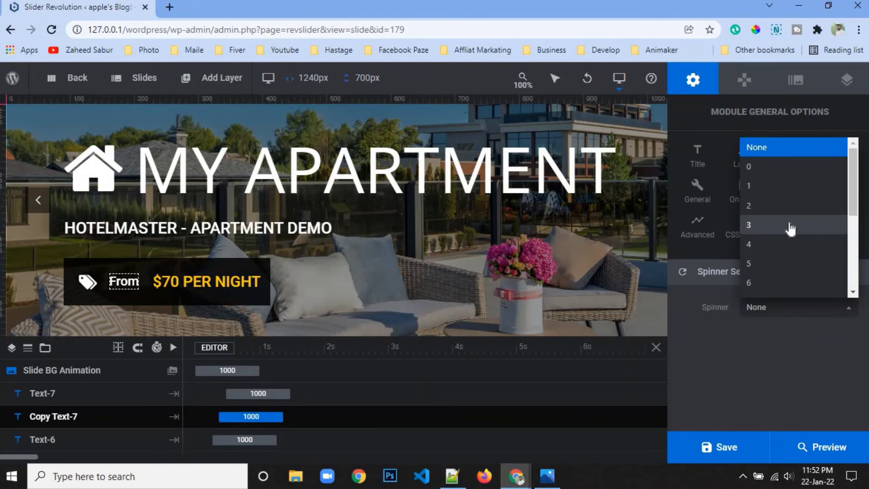
{"action": "left_click", "coordinate": [789, 230]}
{"action": "left_click", "coordinate": [724, 448]}
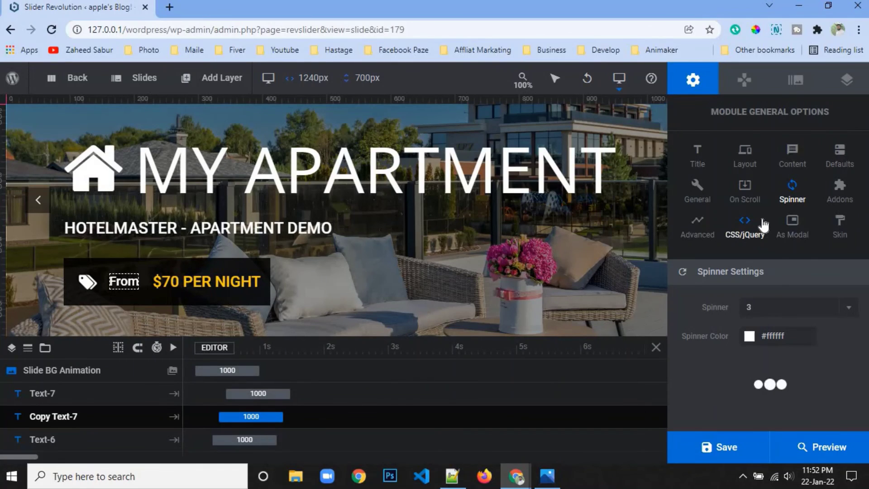
- Set the module's background color to #ffcc00 in the layout options and save the slide
{"action": "left_click", "coordinate": [745, 154]}
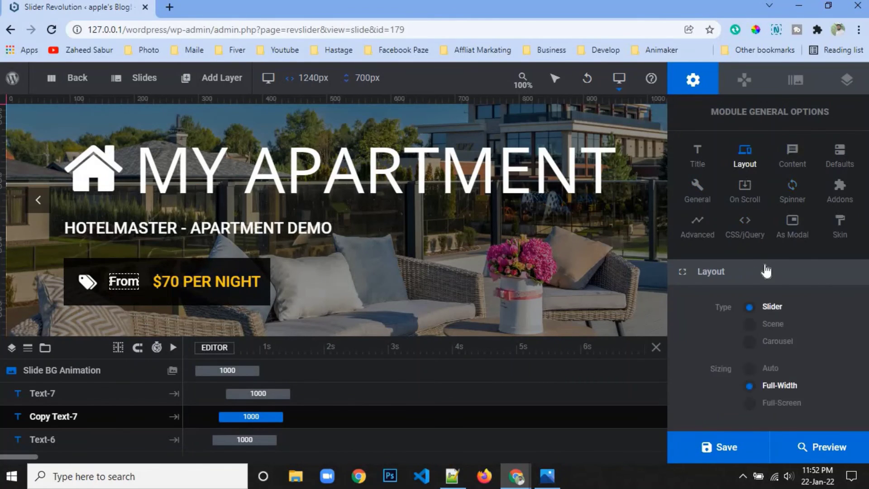
{"action": "scroll", "coordinate": [765, 270], "scroll_direction": "down", "scroll_amount": 10}
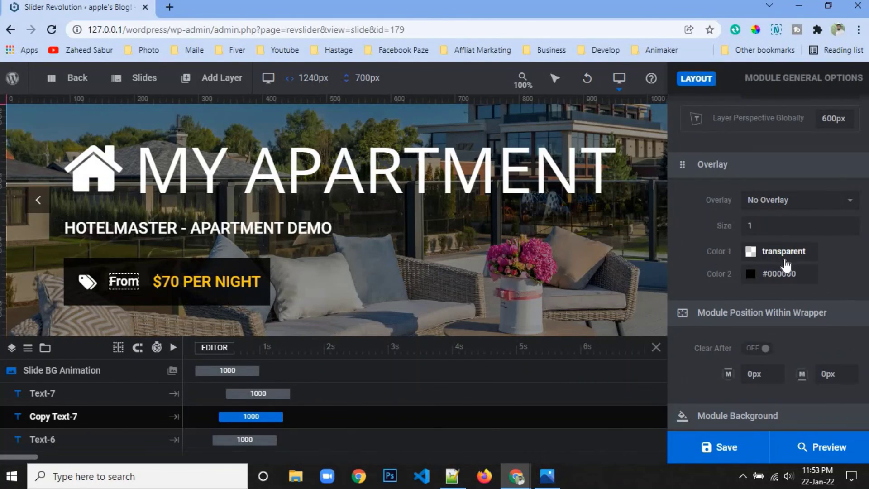
{"action": "scroll", "coordinate": [787, 265], "scroll_direction": "down", "scroll_amount": 1}
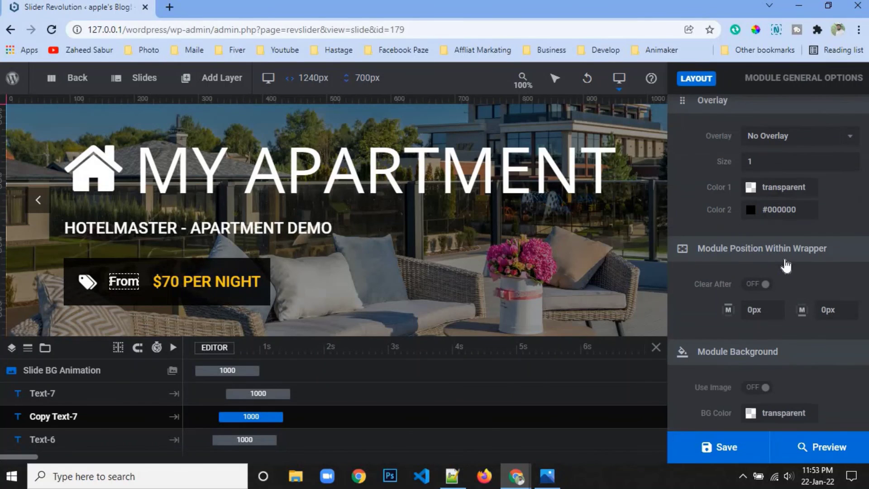
{"action": "scroll", "coordinate": [787, 265], "scroll_direction": "down", "scroll_amount": 2}
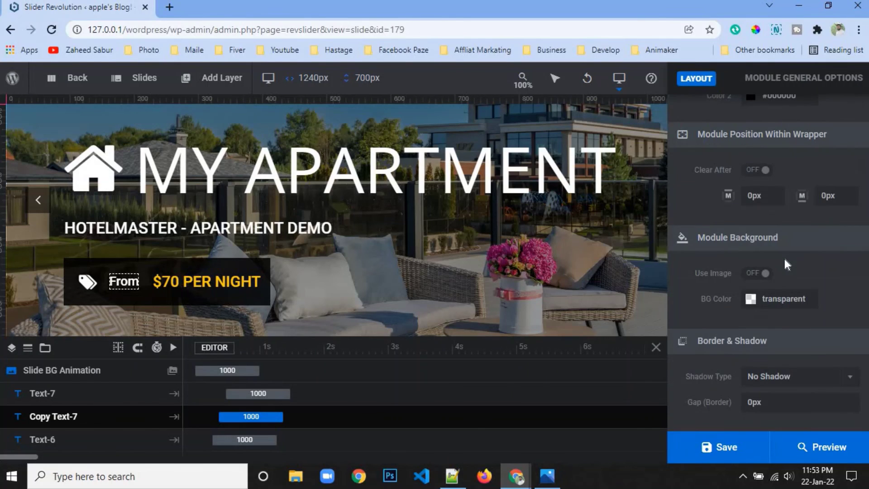
{"action": "left_click", "coordinate": [747, 306]}
{"action": "left_click", "coordinate": [464, 312]}
{"action": "left_click", "coordinate": [613, 356]}
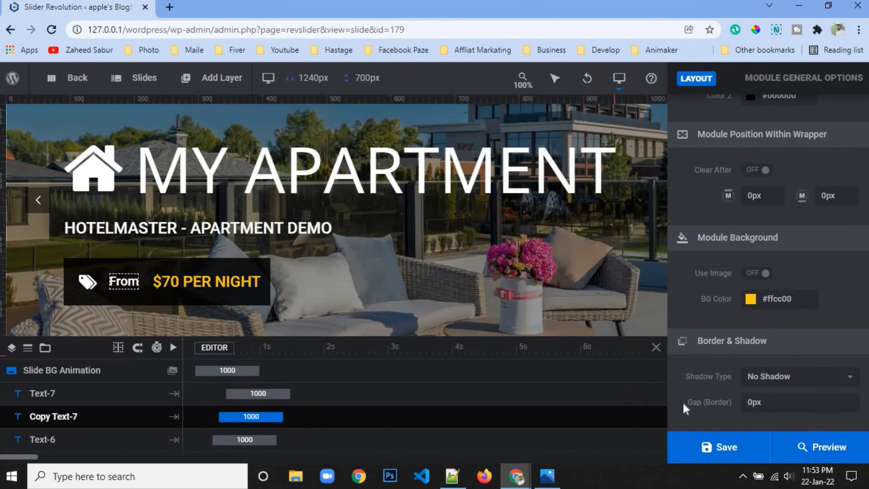
{"action": "left_click", "coordinate": [720, 448]}
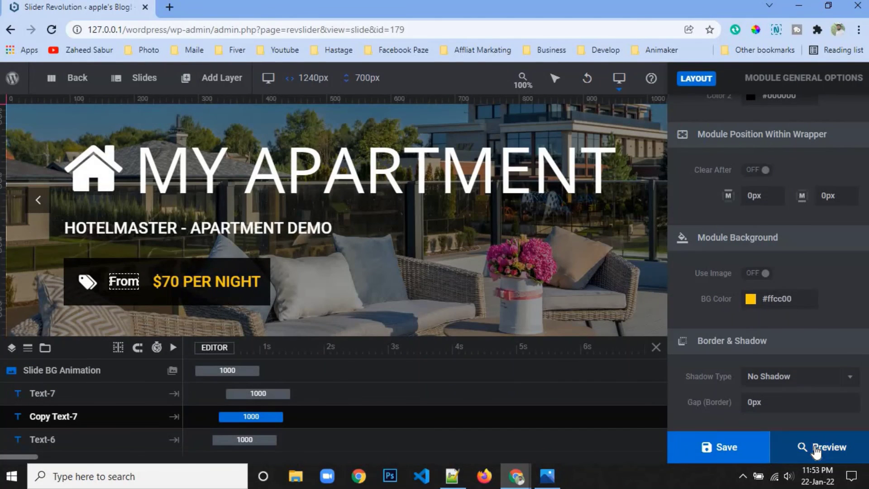
- Enable the navigation bullets with the Hermes style, save the slide and briefly preview the slider
{"action": "scroll", "coordinate": [732, 343], "scroll_direction": "up", "scroll_amount": 10}
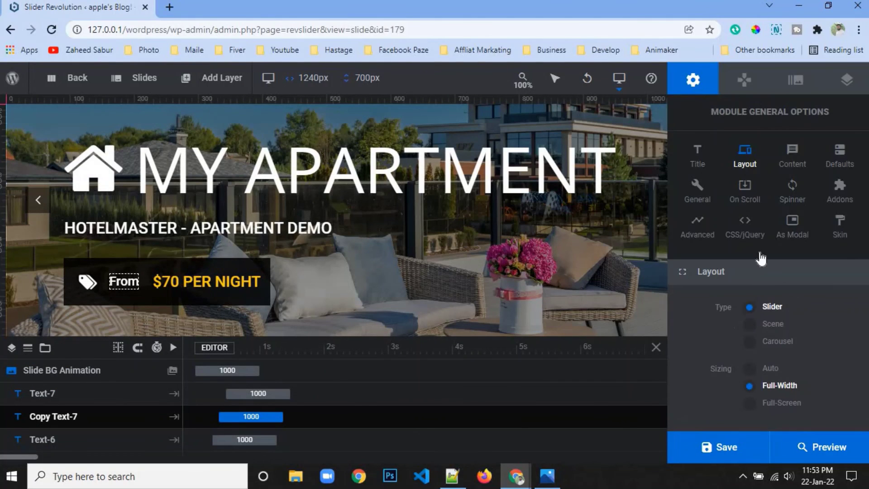
{"action": "left_click", "coordinate": [742, 86]}
{"action": "left_click", "coordinate": [793, 161]}
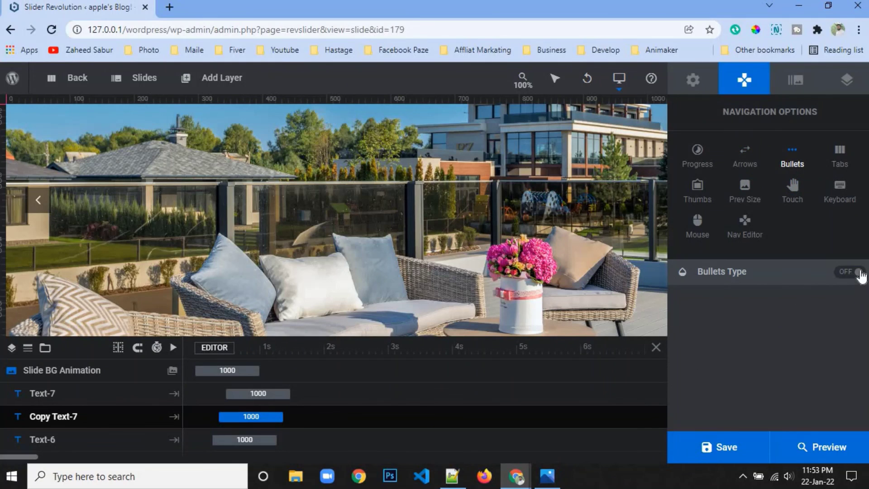
{"action": "left_click", "coordinate": [846, 272]}
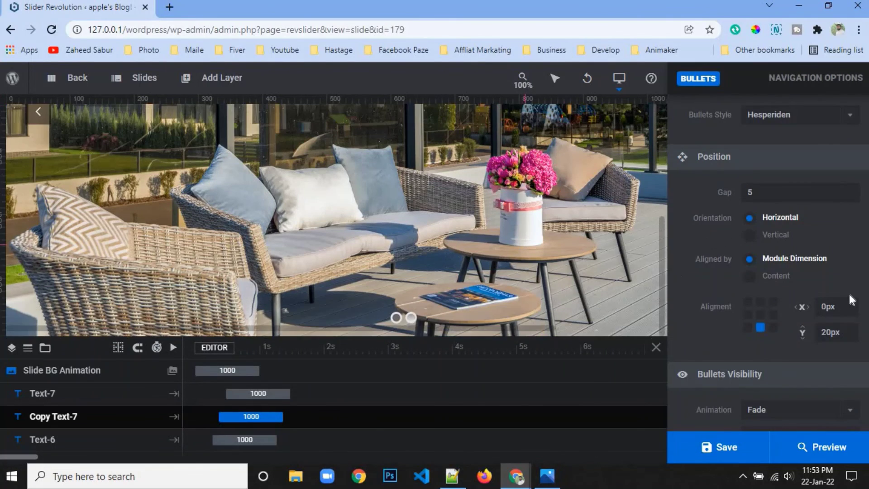
{"action": "scroll", "coordinate": [849, 294], "scroll_direction": "up", "scroll_amount": 3}
{"action": "left_click", "coordinate": [801, 249]}
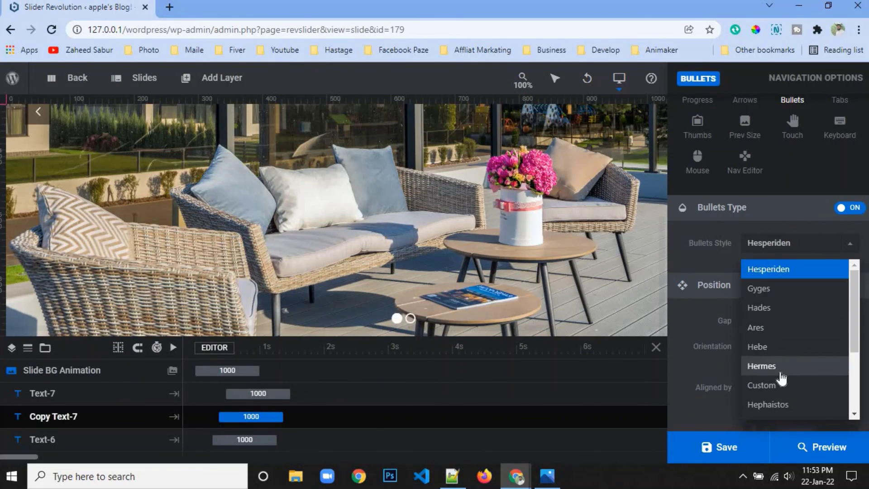
{"action": "left_click", "coordinate": [781, 372]}
{"action": "left_click", "coordinate": [739, 442]}
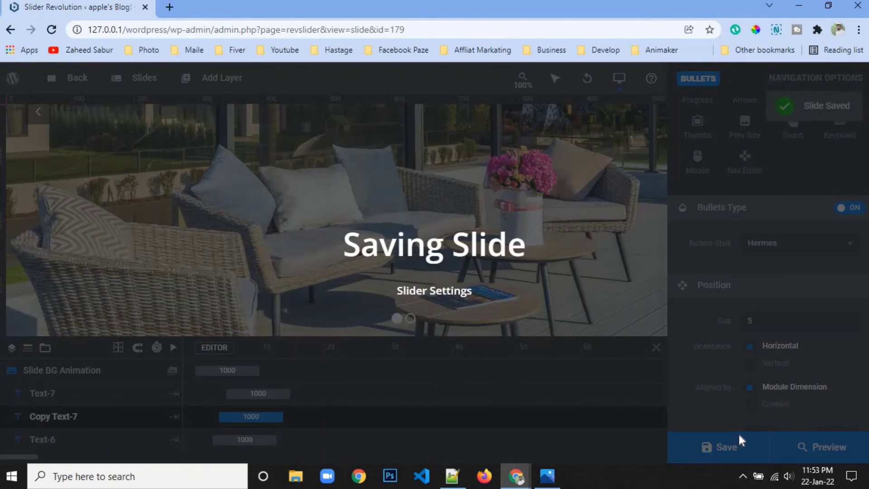
{"action": "left_click", "coordinate": [820, 452]}
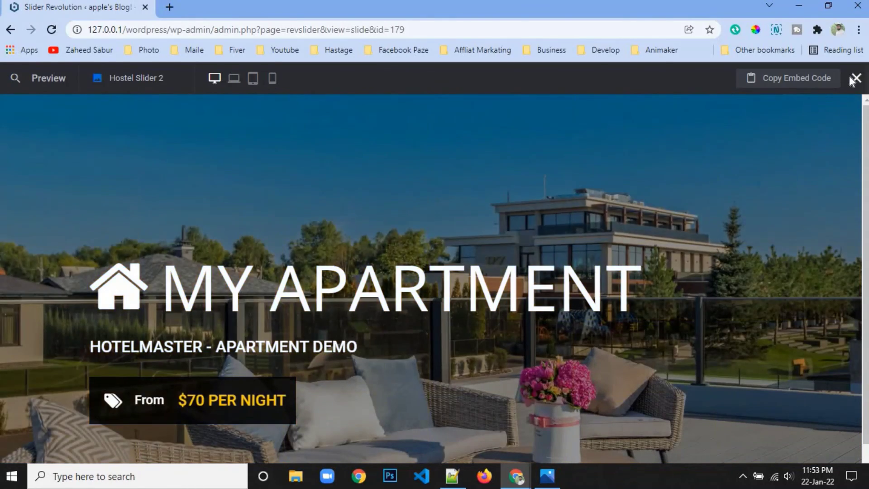
{"action": "left_click", "coordinate": [856, 78]}
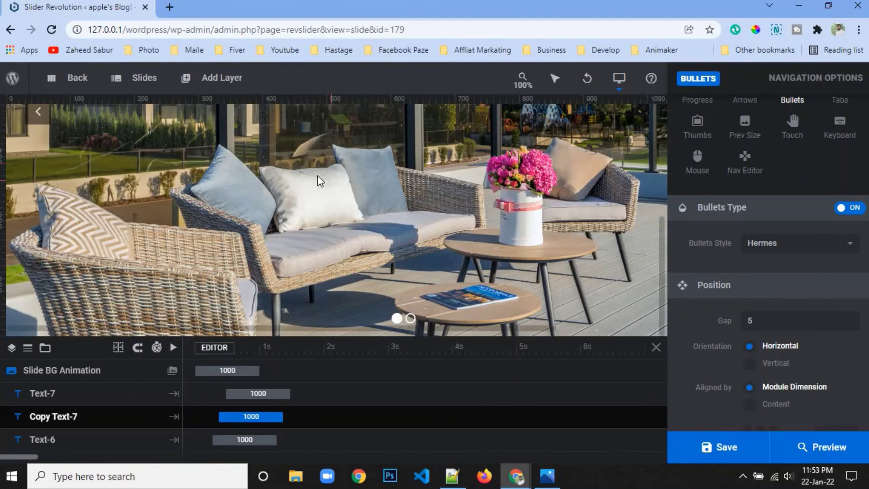
- Duplicate slide #1 and save the copy
{"action": "mouse_move", "coordinate": [141, 80]}
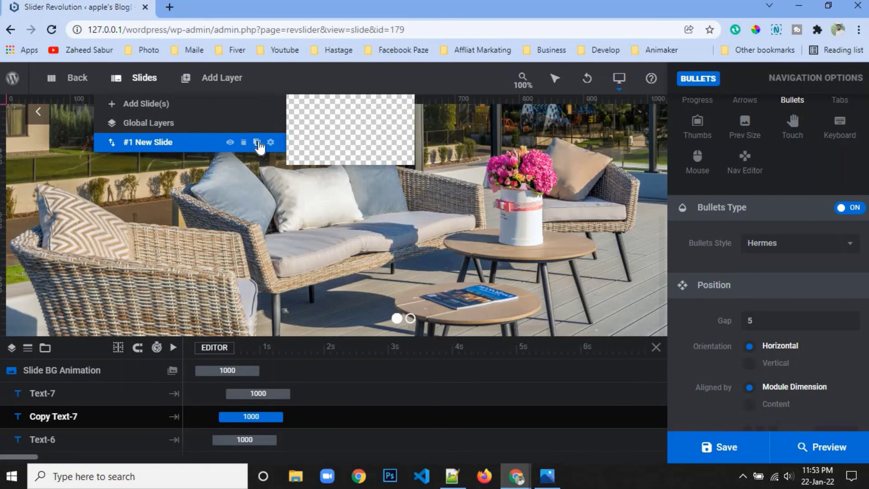
{"action": "left_click", "coordinate": [257, 142]}
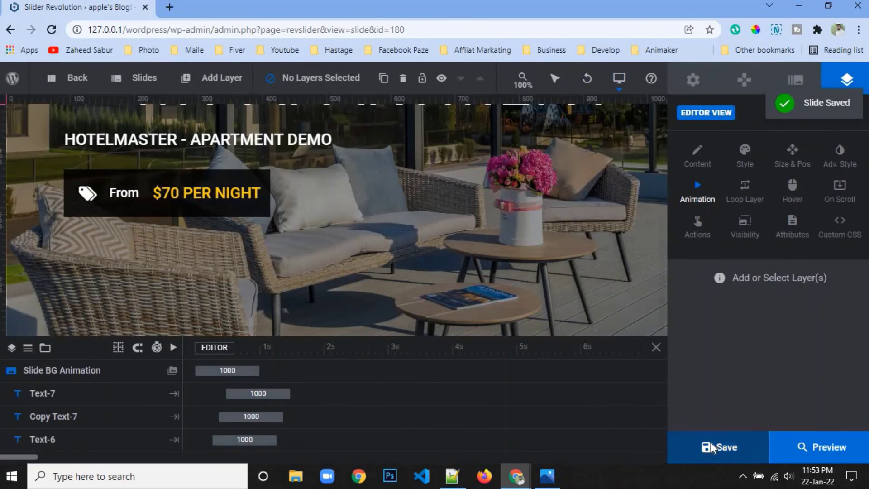
{"action": "left_click", "coordinate": [711, 442]}
- Preview Hostel Slider 2 and advance repeatedly to the next slide to check the arrows and random transitions
{"action": "left_click", "coordinate": [776, 452]}
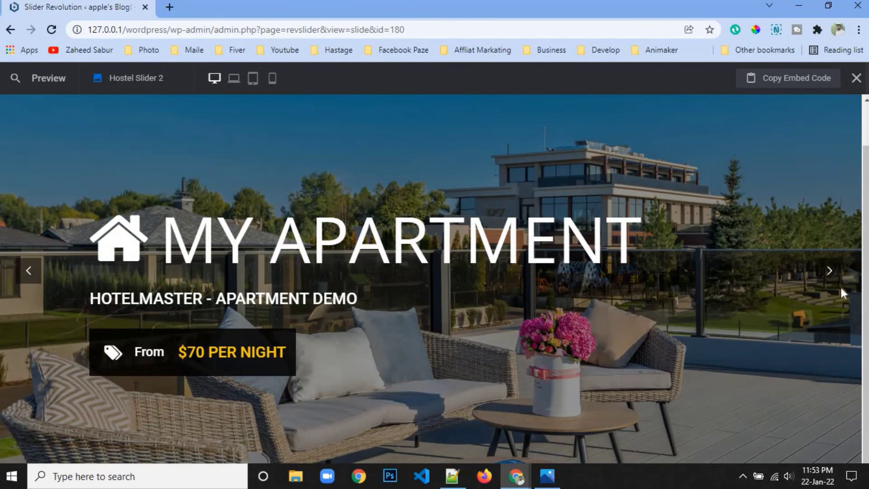
{"action": "left_click", "coordinate": [837, 273]}
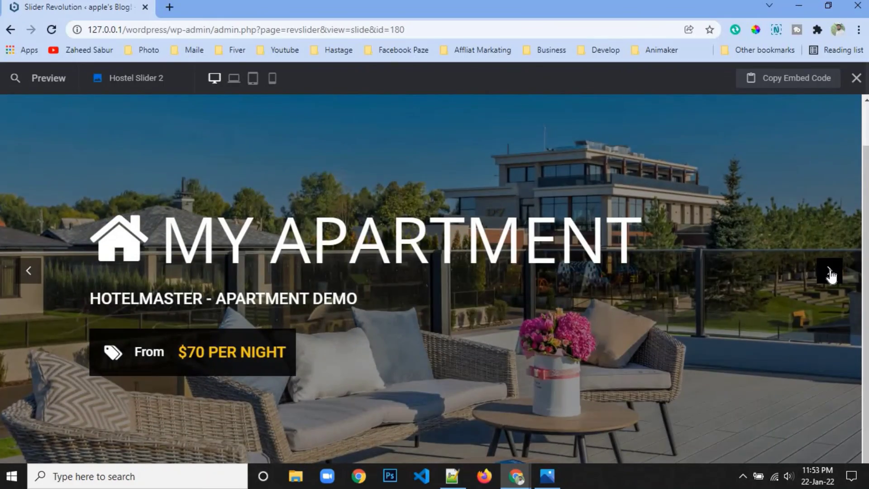
{"action": "left_click", "coordinate": [831, 273]}
{"action": "left_click", "coordinate": [831, 274]}
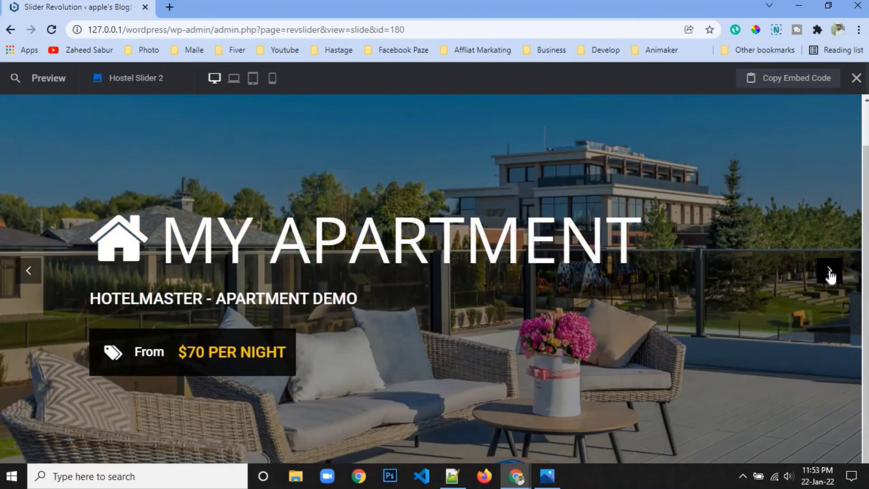
{"action": "left_click", "coordinate": [831, 274]}
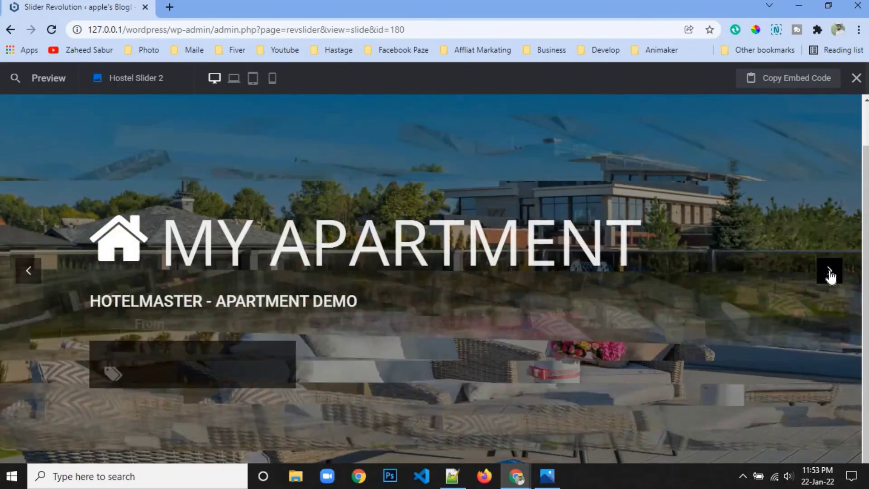